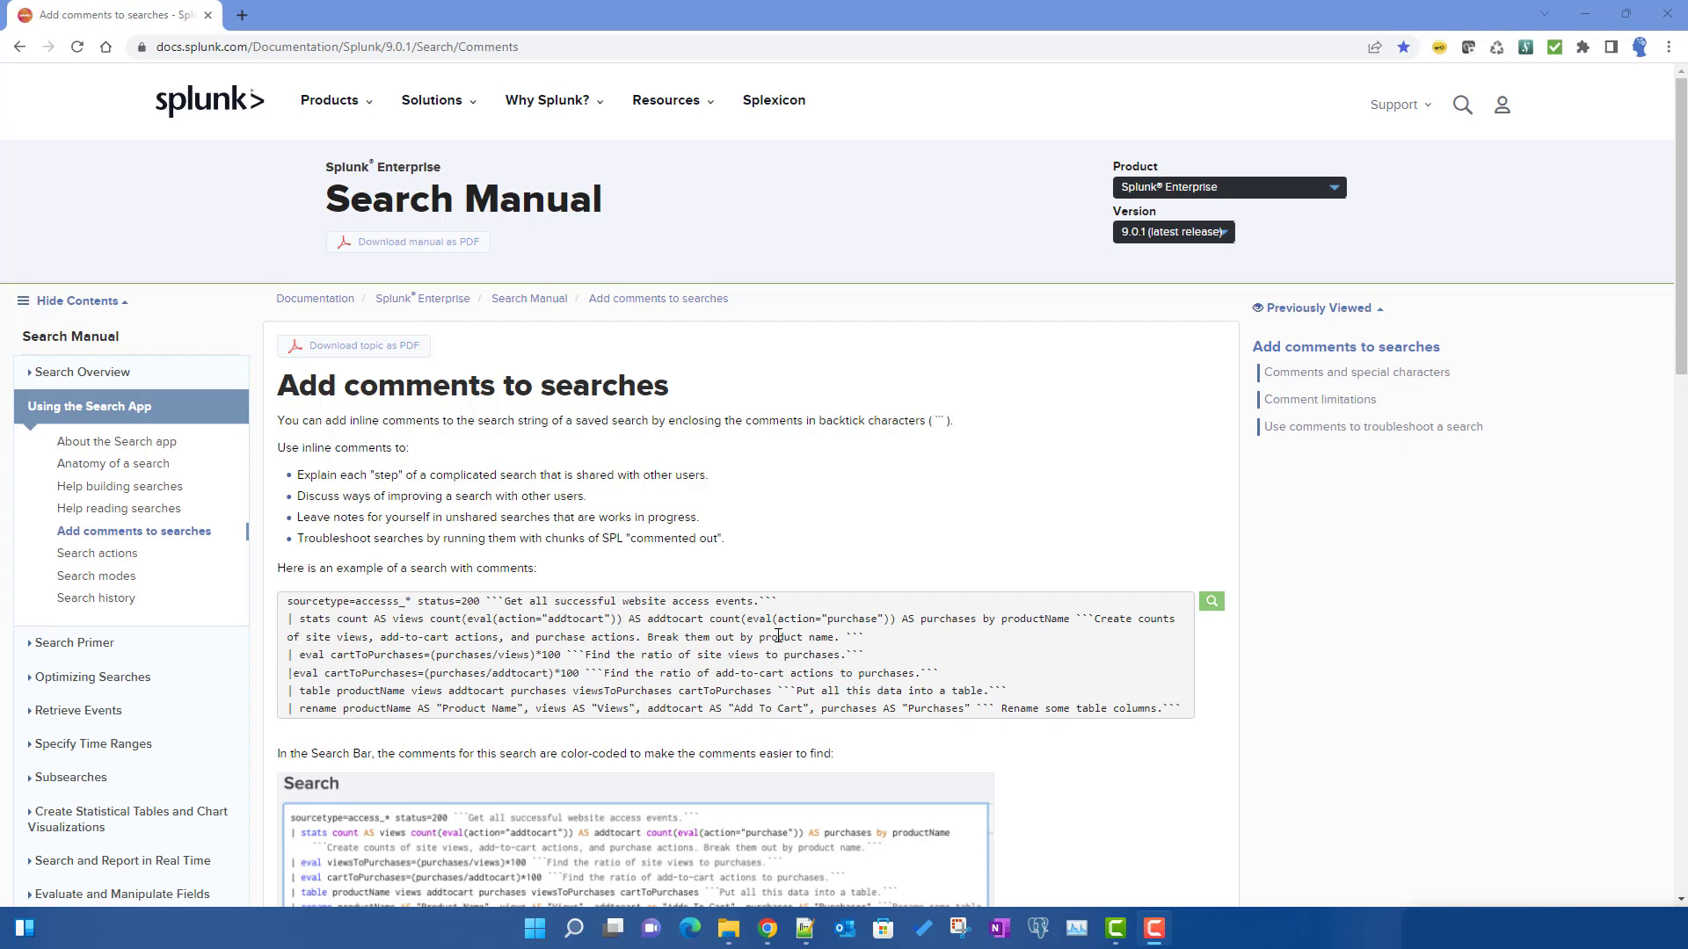
- Switch to the Splunk search window and review the query's index, rename, mvexpand and table lines
{"action": "mouse_move", "coordinate": [768, 928]}
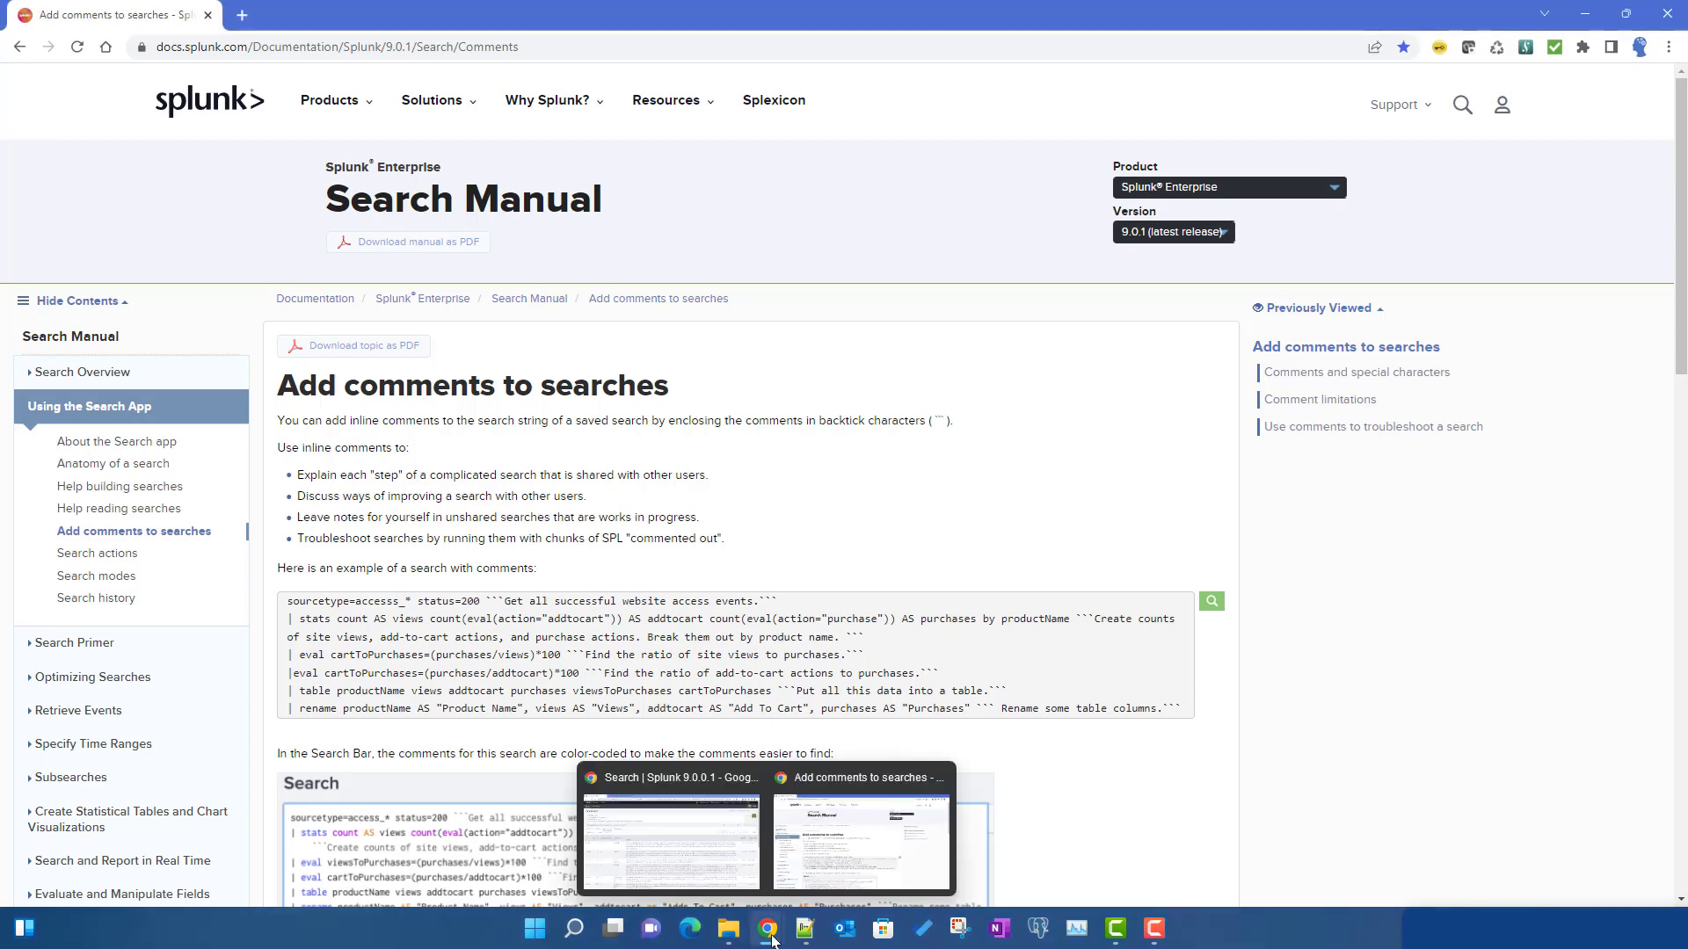
{"action": "left_click", "coordinate": [668, 831]}
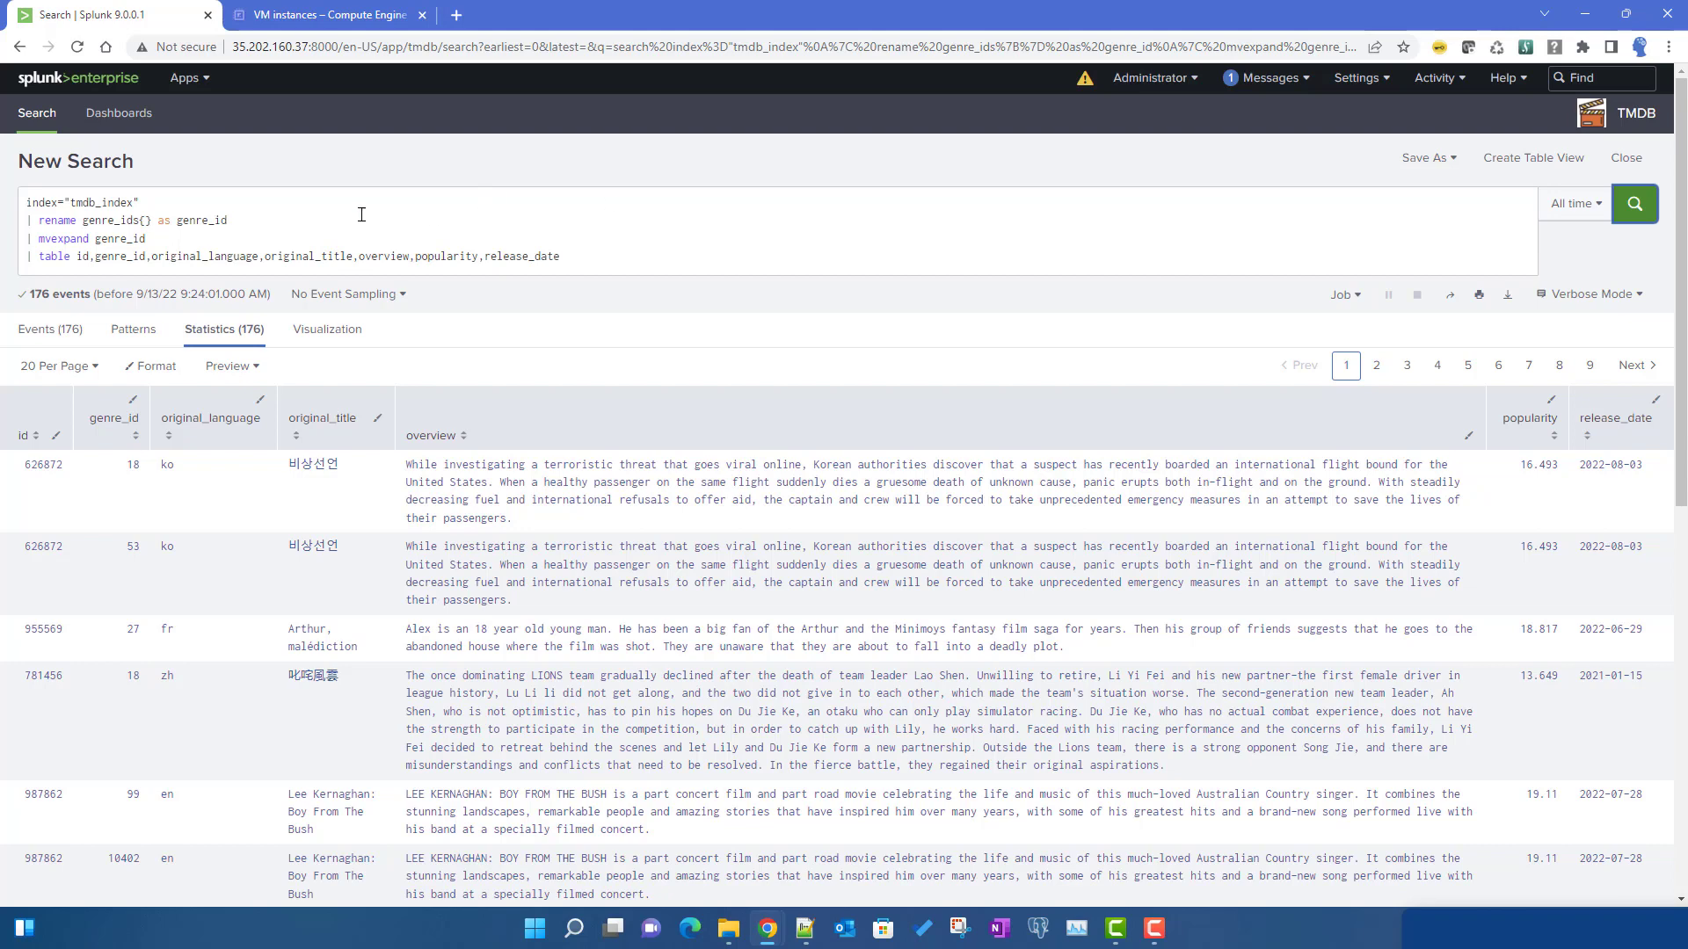
{"action": "double_click", "coordinate": [75, 205]}
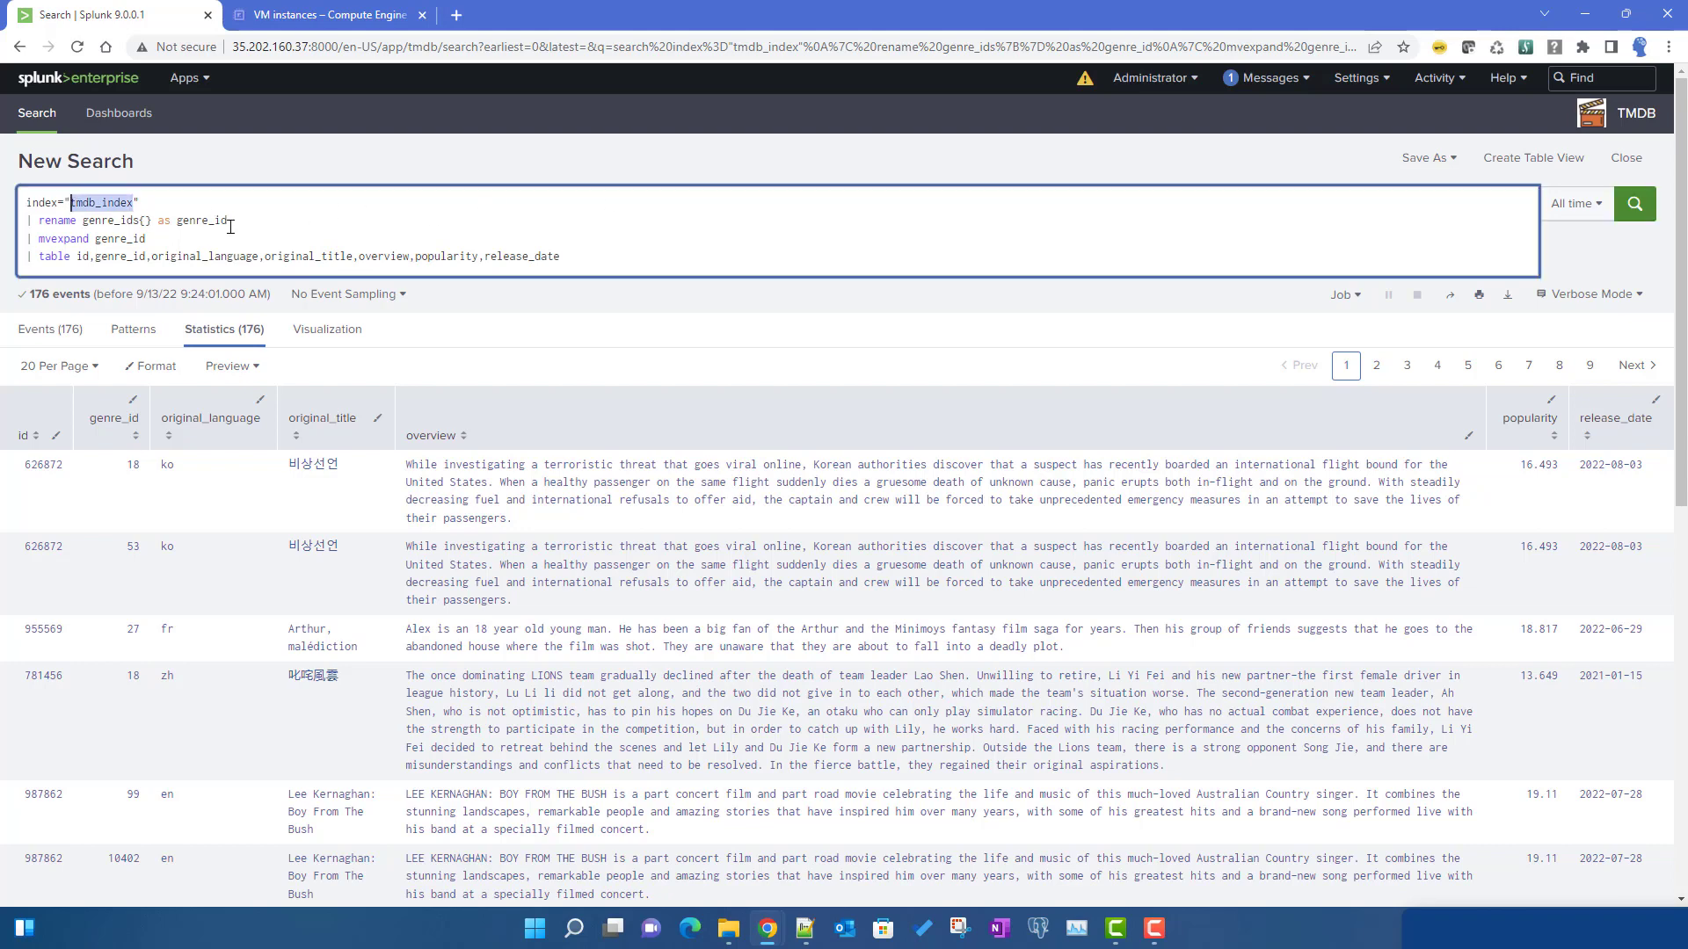
{"action": "left_click", "coordinate": [52, 229]}
{"action": "double_click", "coordinate": [110, 223]}
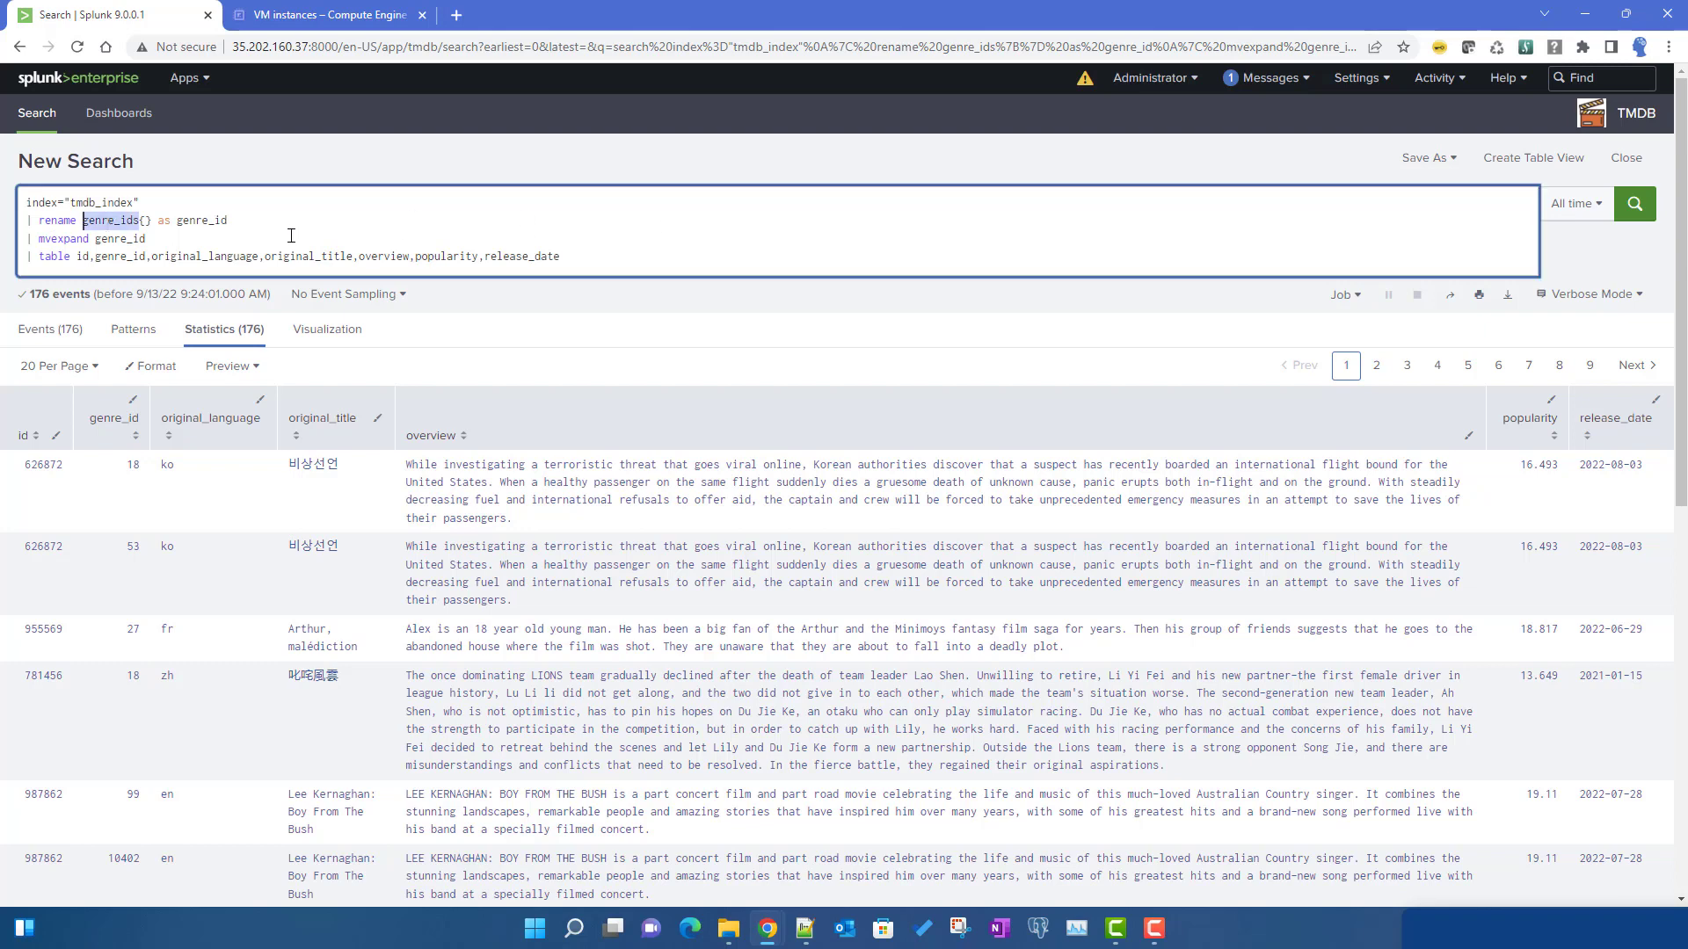
{"action": "double_click", "coordinate": [125, 238]}
{"action": "left_click_drag", "start_coordinate": [89, 257], "coordinate": [897, 262]}
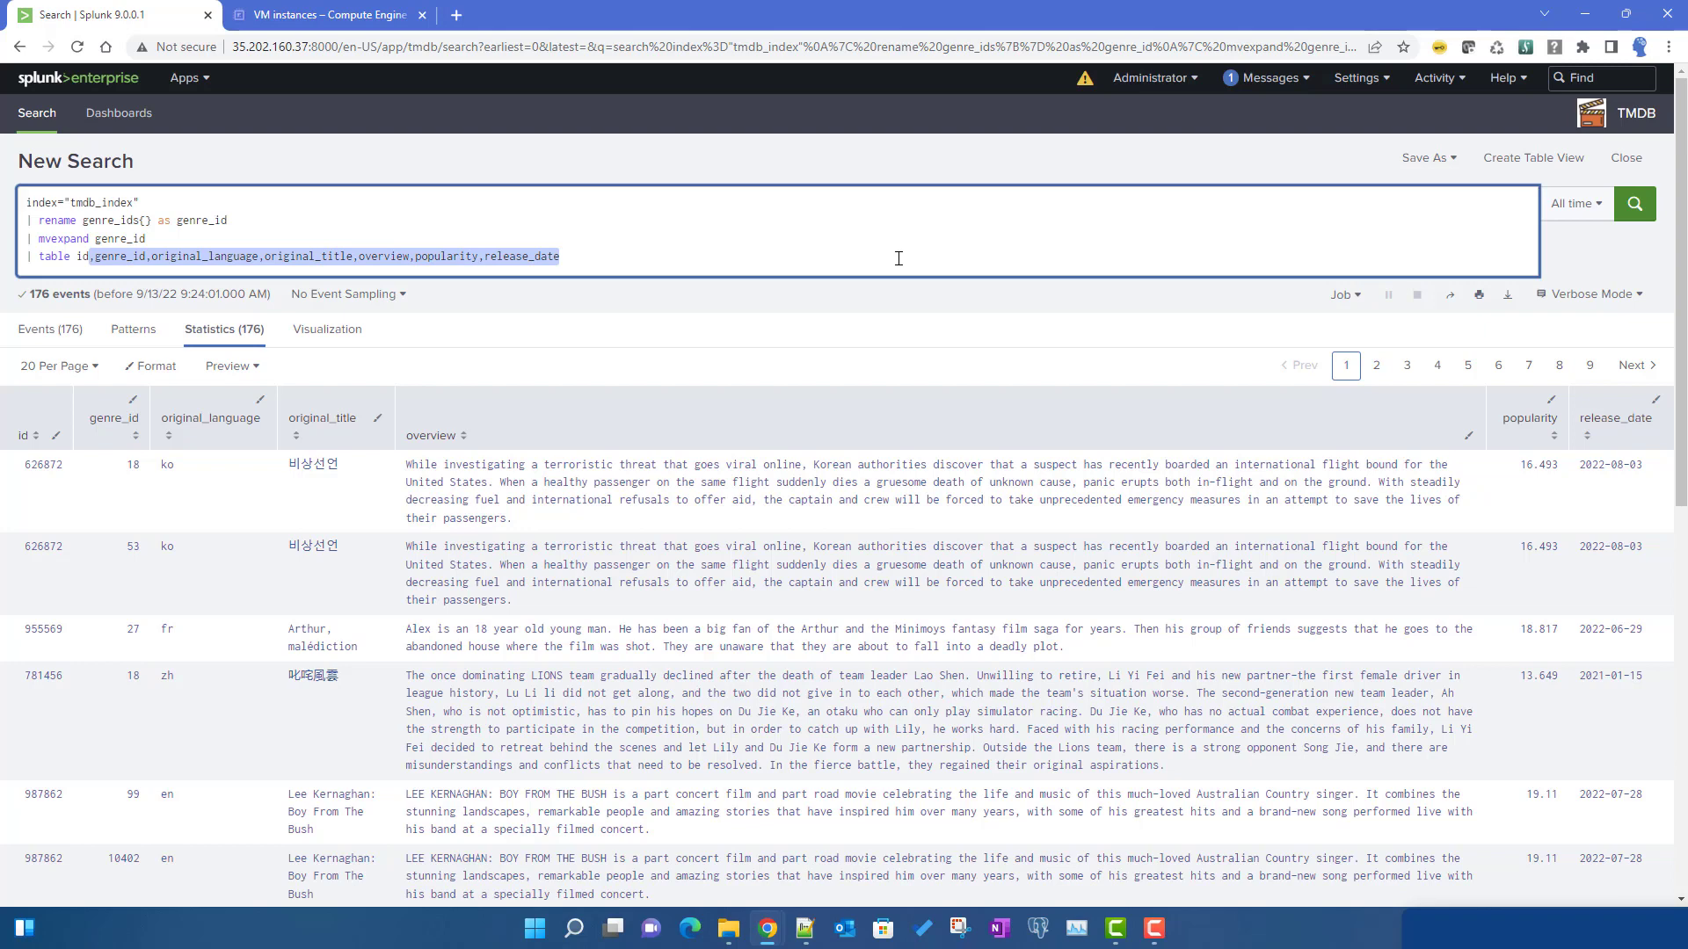
{"action": "left_click", "coordinate": [897, 262]}
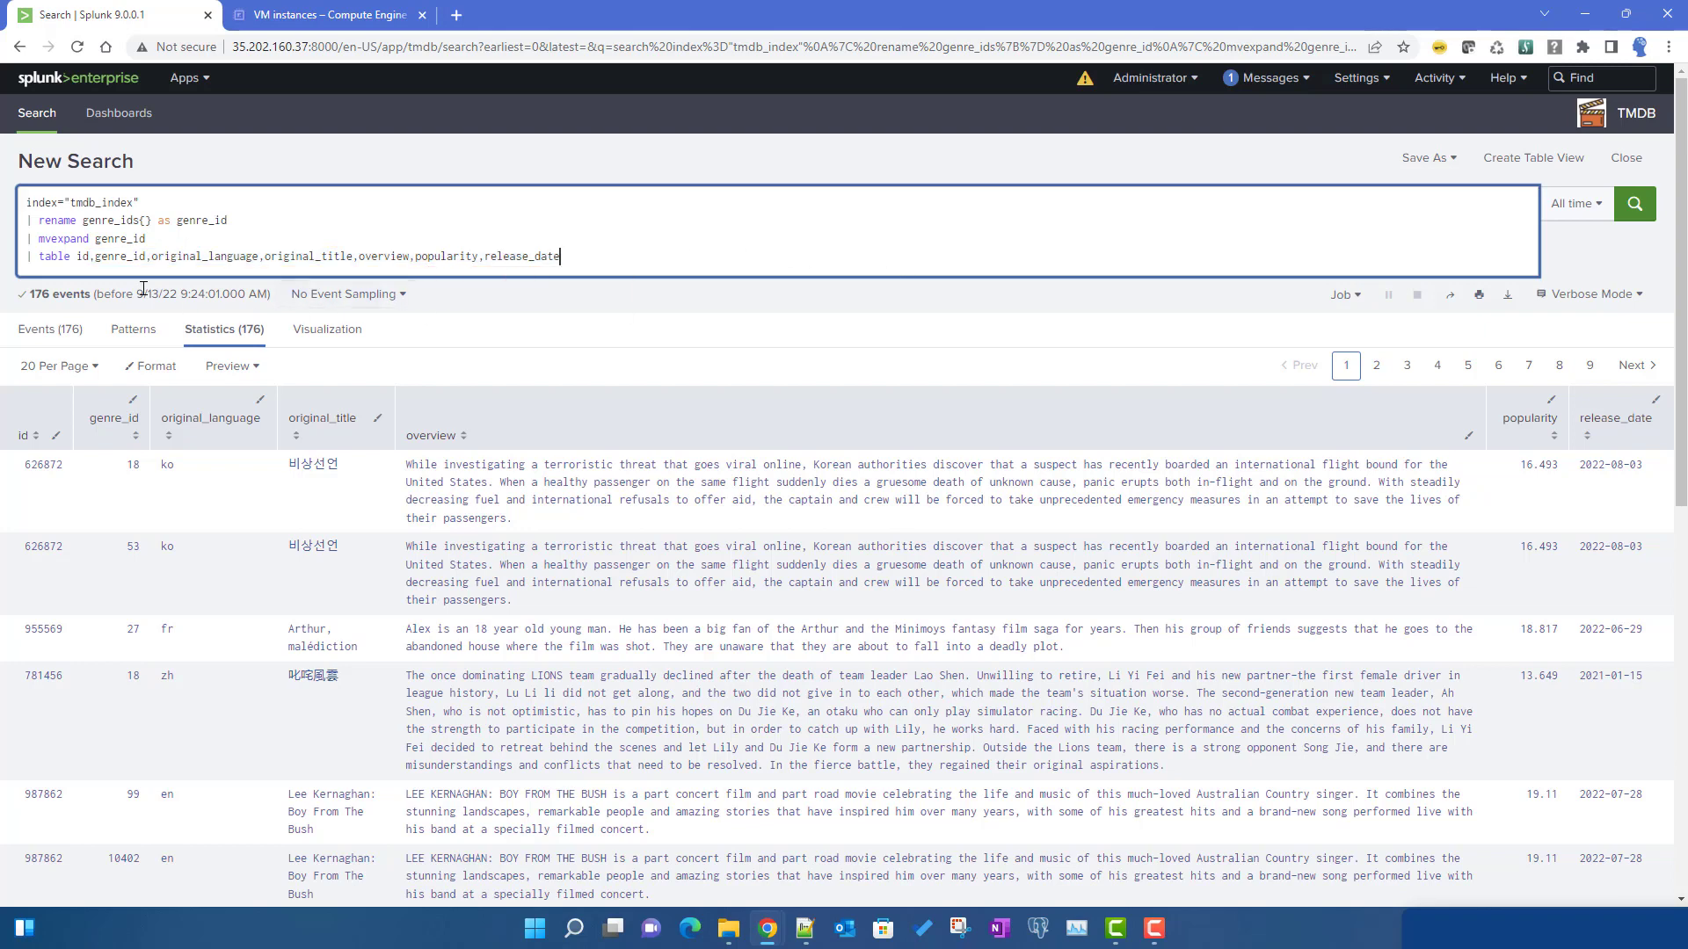
- Add the inline comment "Renaming the genre_id{} field" in triple backticks after the rename command
{"action": "left_click_drag", "start_coordinate": [84, 220], "coordinate": [228, 222]}
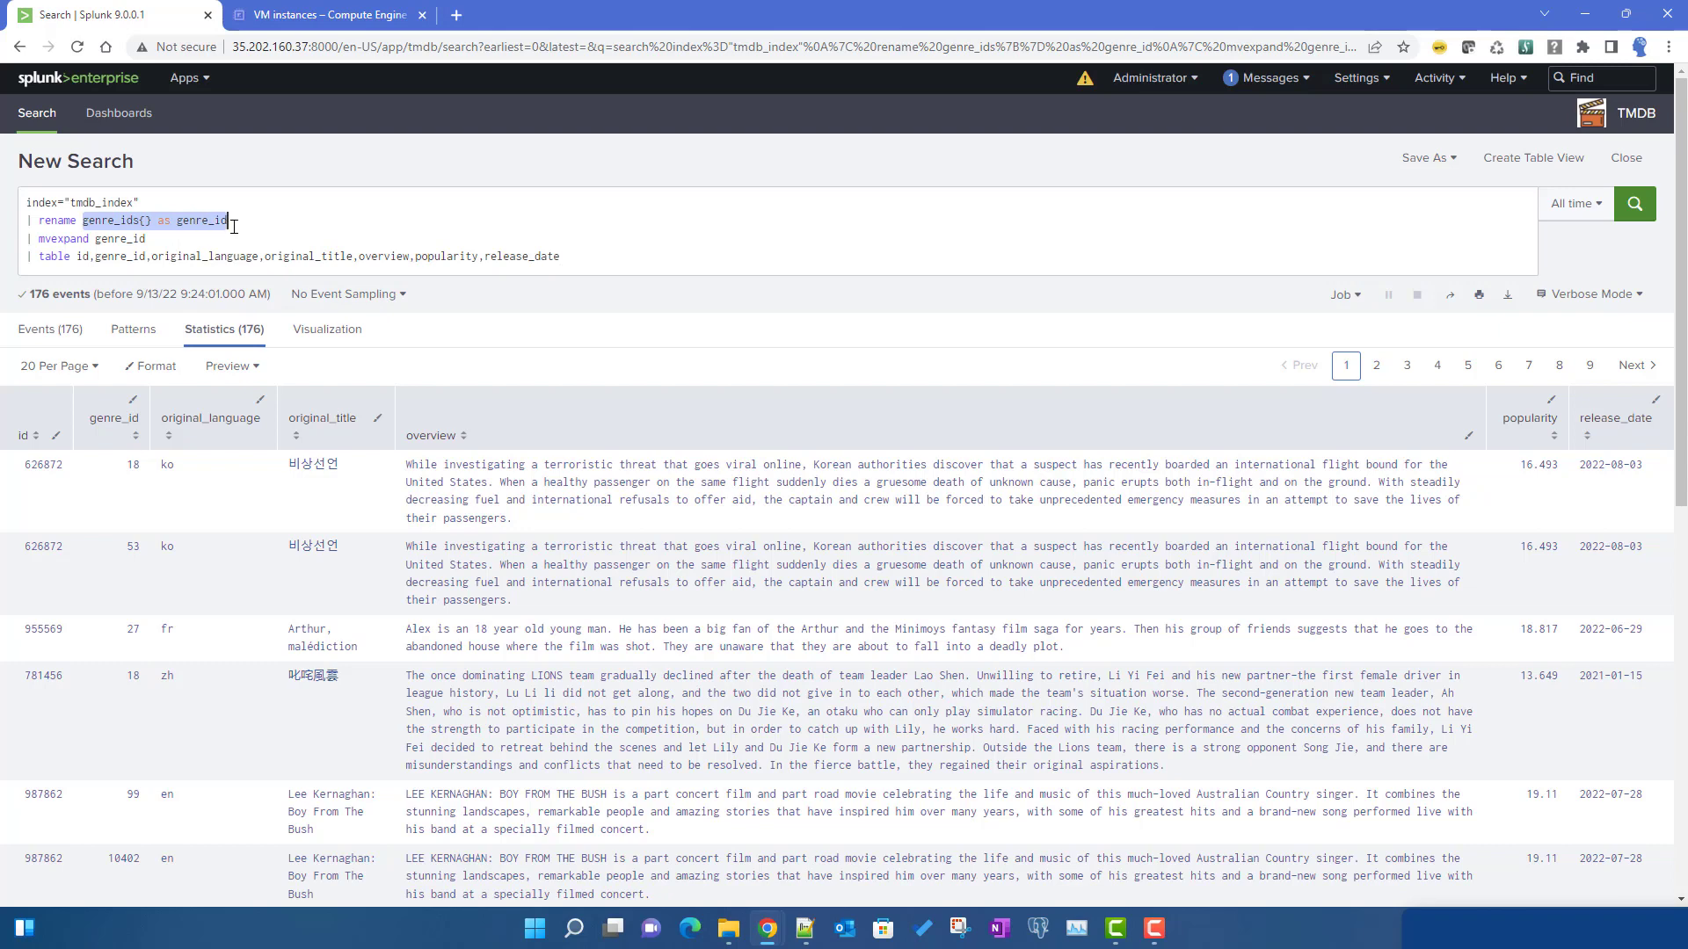
{"action": "left_click", "coordinate": [292, 225]}
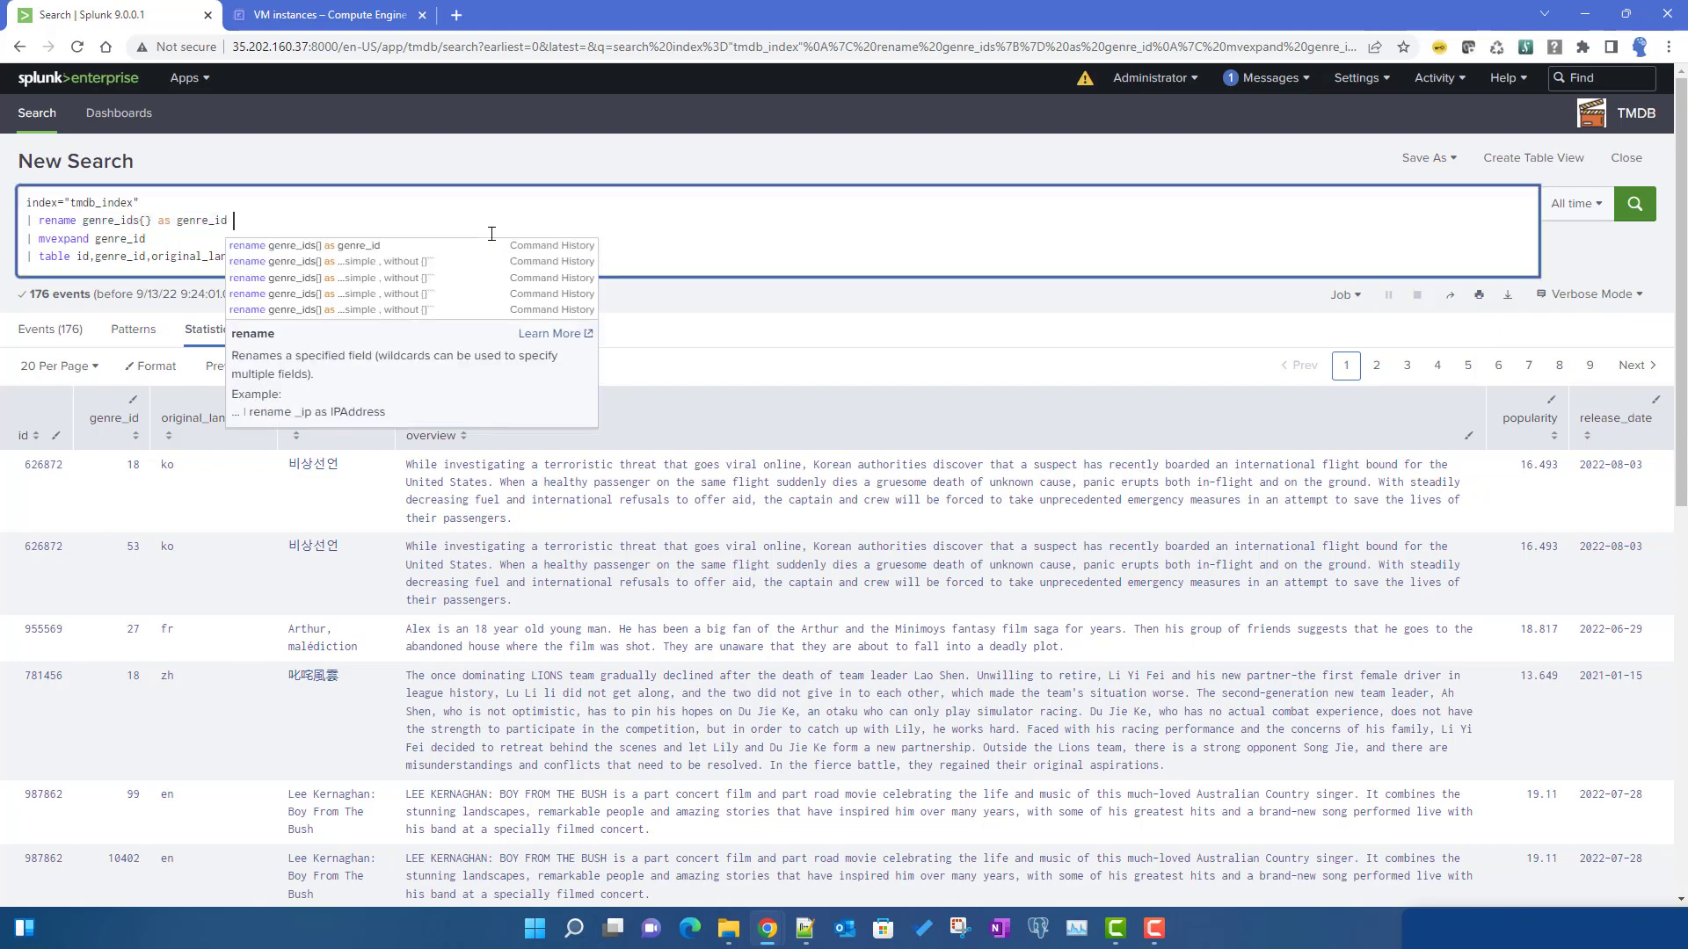
{"action": "type", "text": "```"}
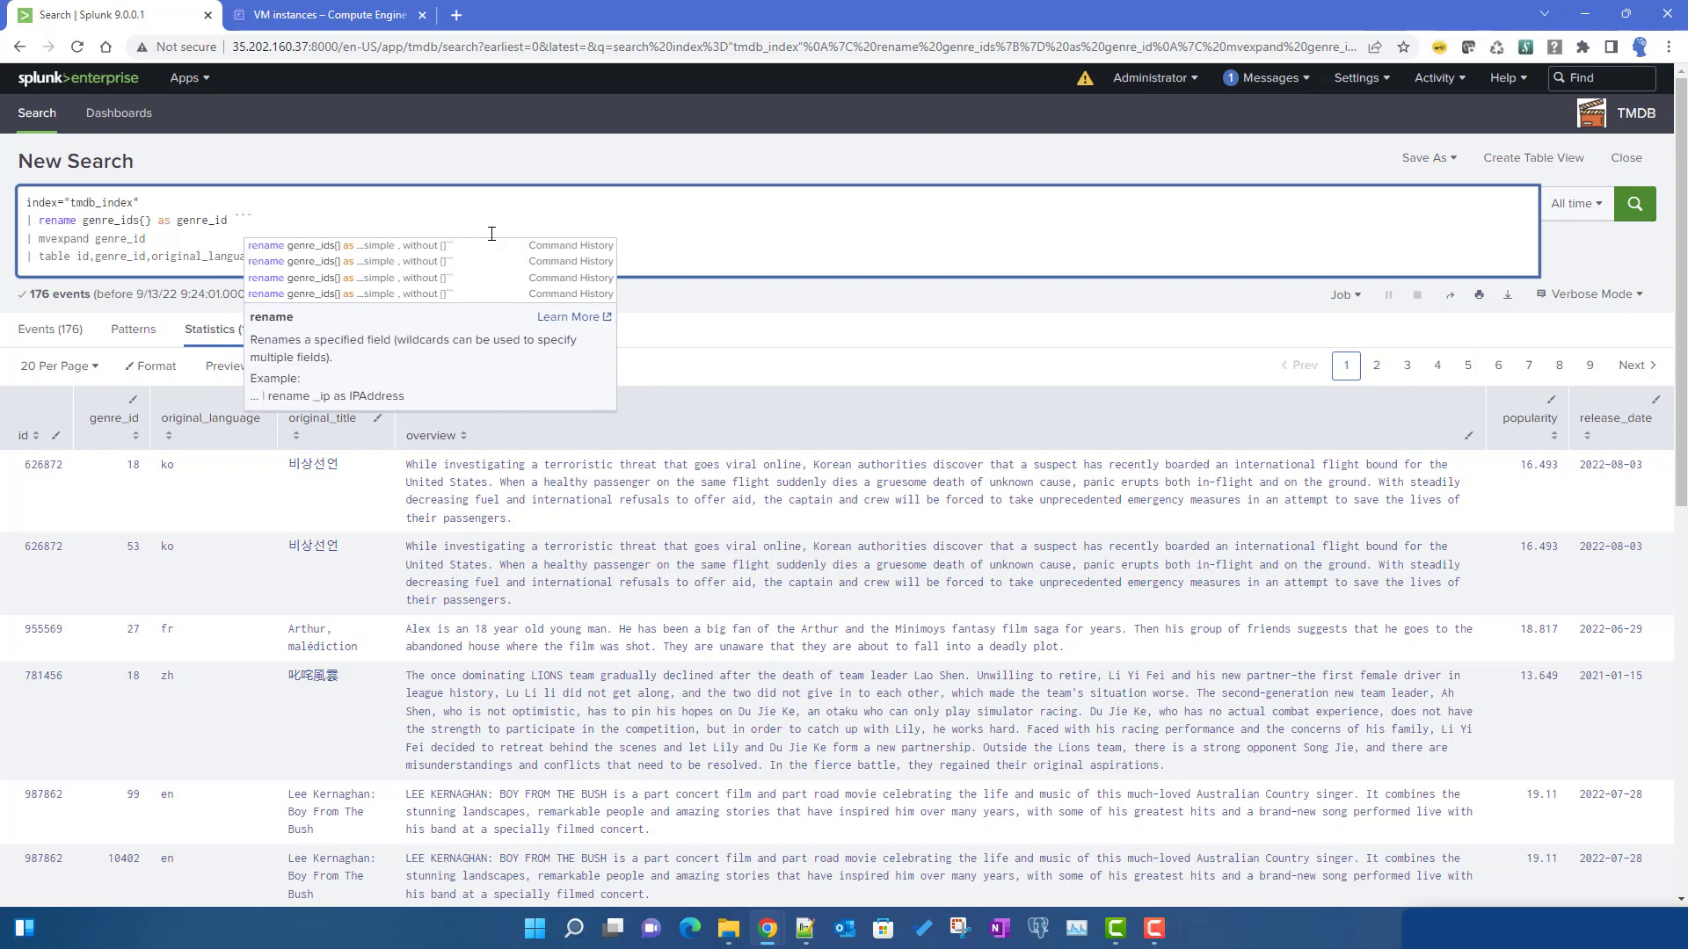
{"action": "type", "text": "  ```"}
{"action": "key", "text": "Left"}
{"action": "key", "text": "Left"}
{"action": "key", "text": "Left"}
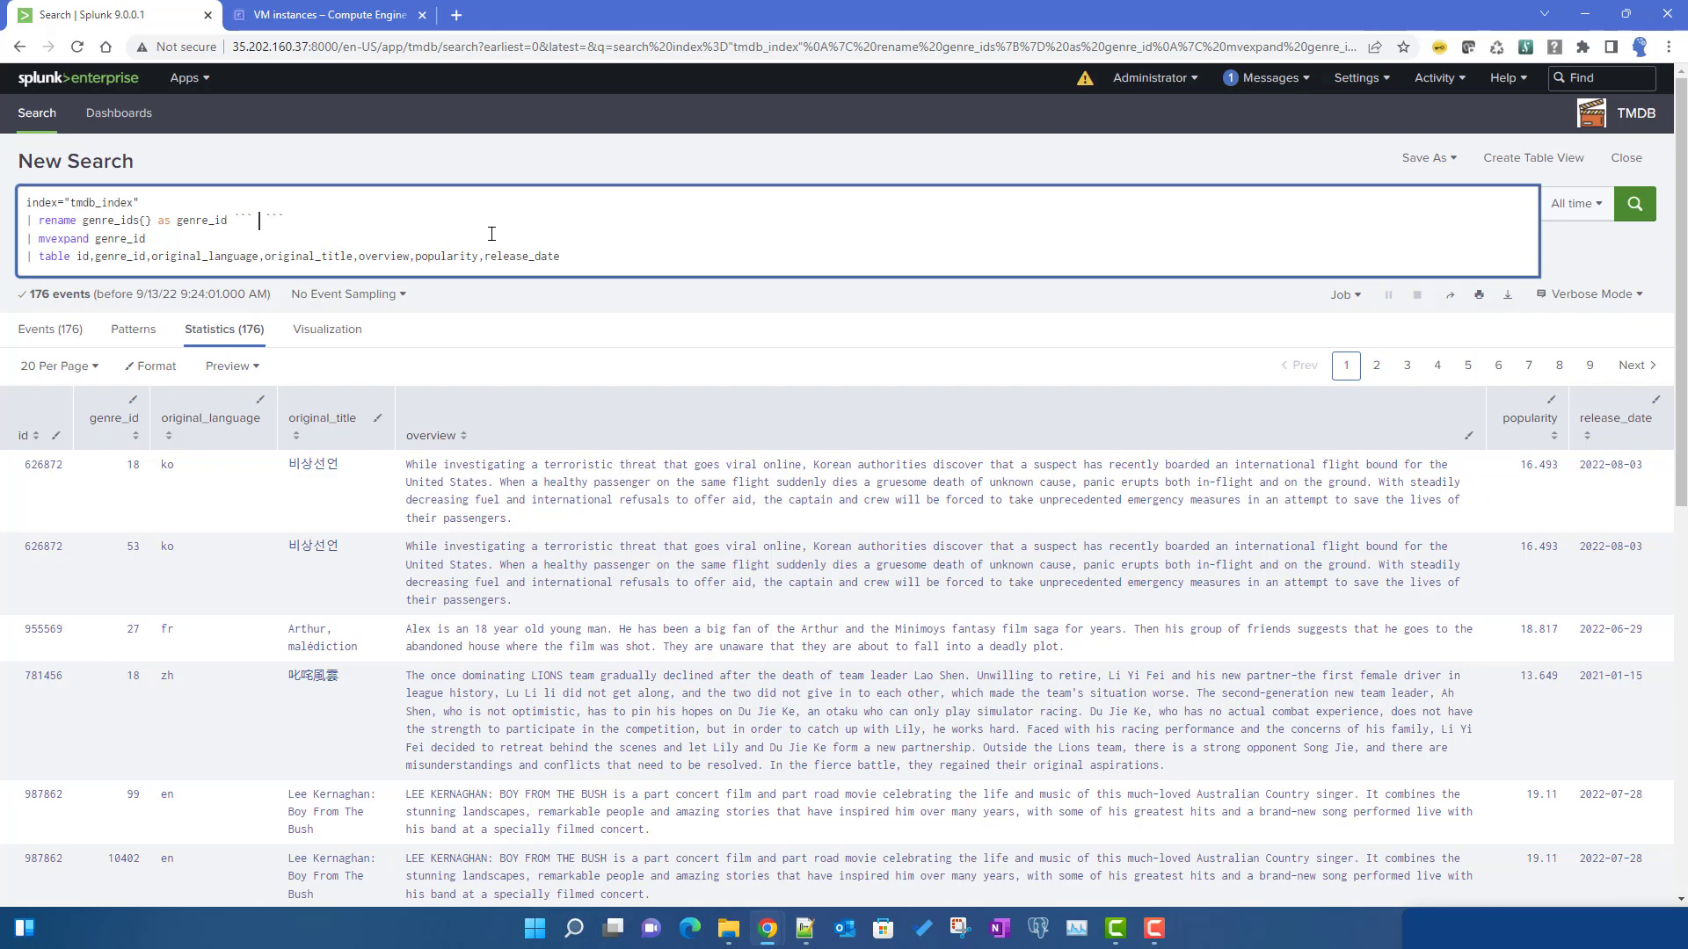
{"action": "type", "text": "Renaming the genre"}
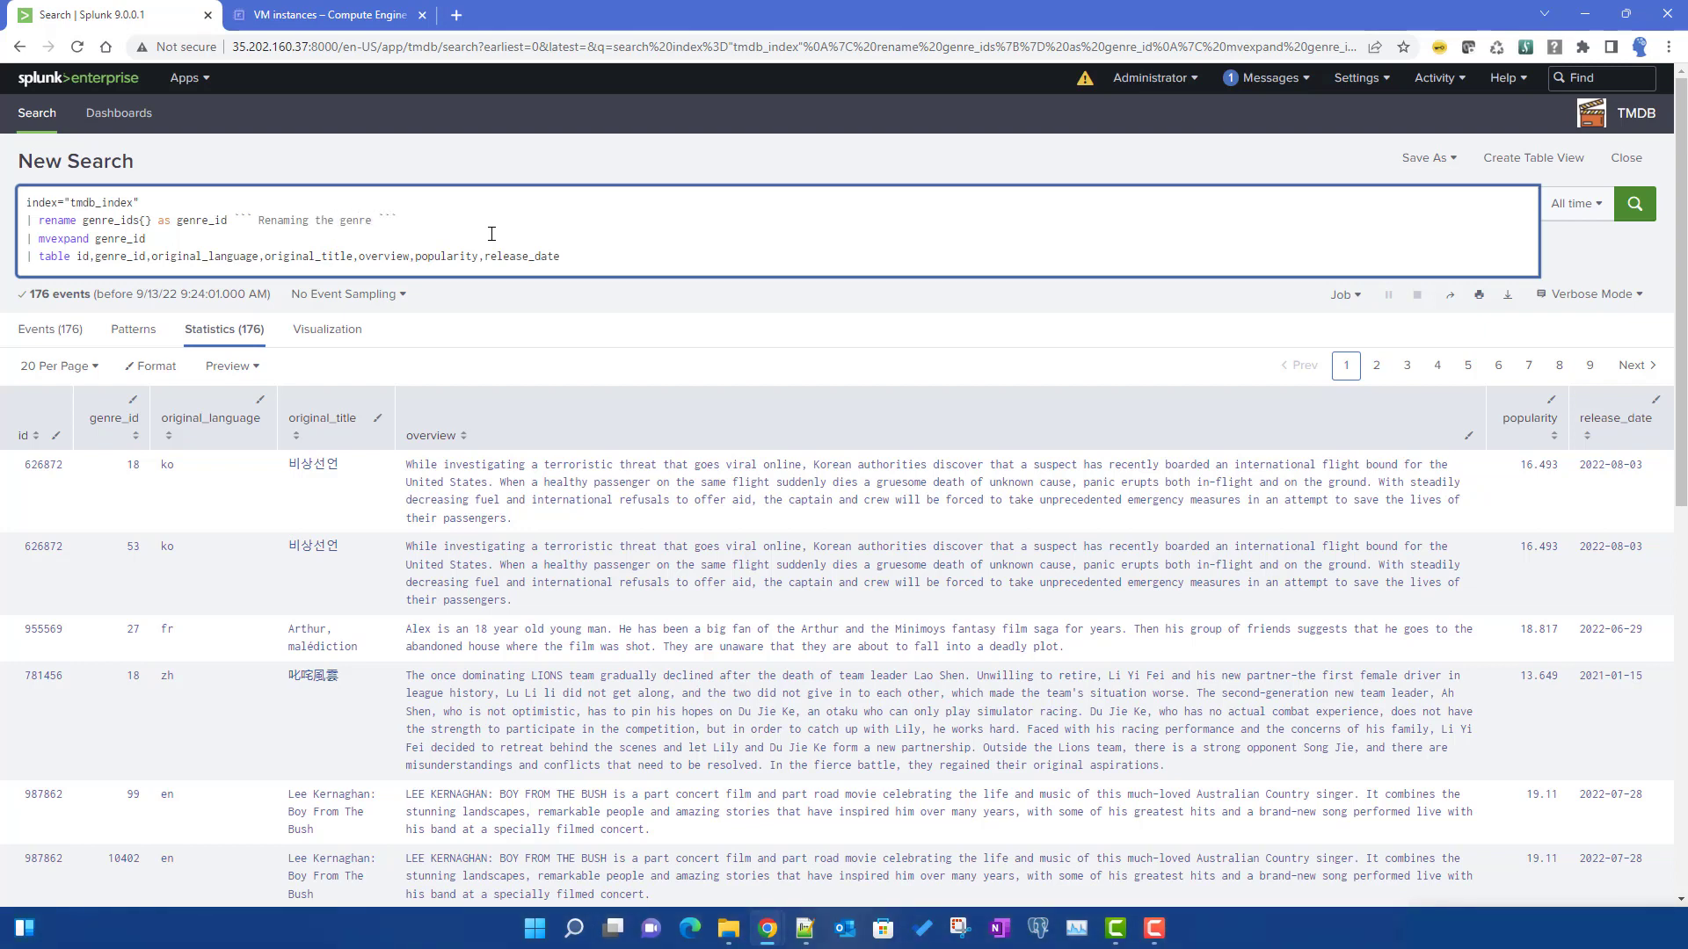
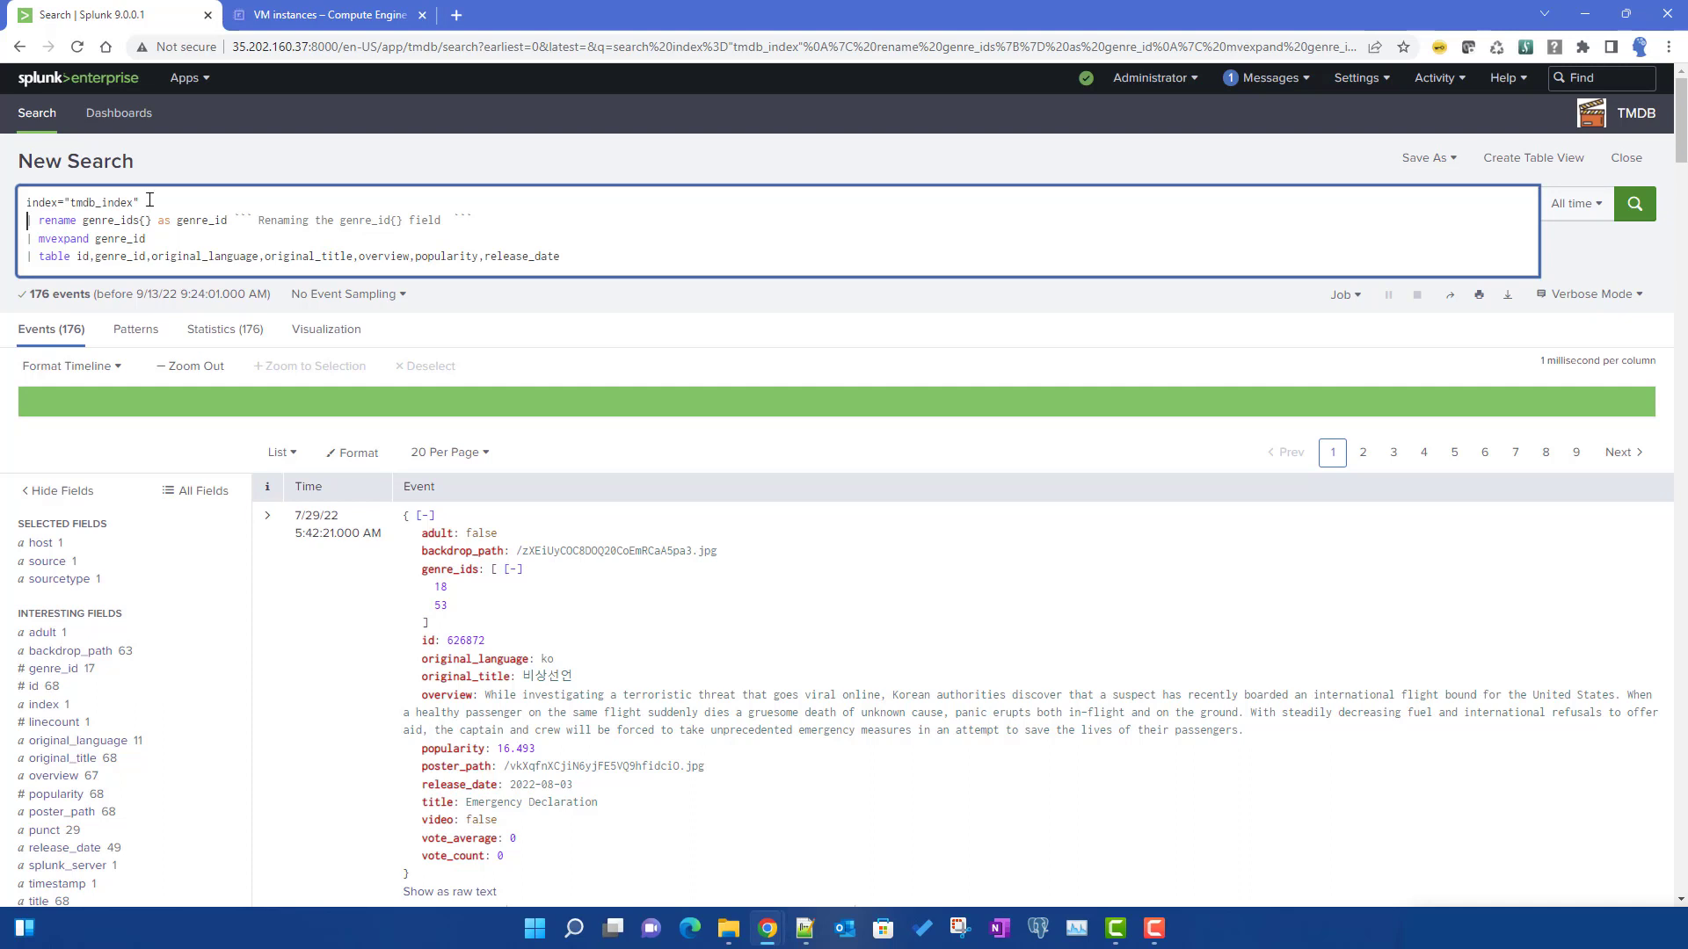
- Comment out everything below index="tmdb_index" with triple backticks, separated by two blank lines, and run the search
{"action": "left_click_drag", "start_coordinate": [150, 199], "coordinate": [25, 203]}
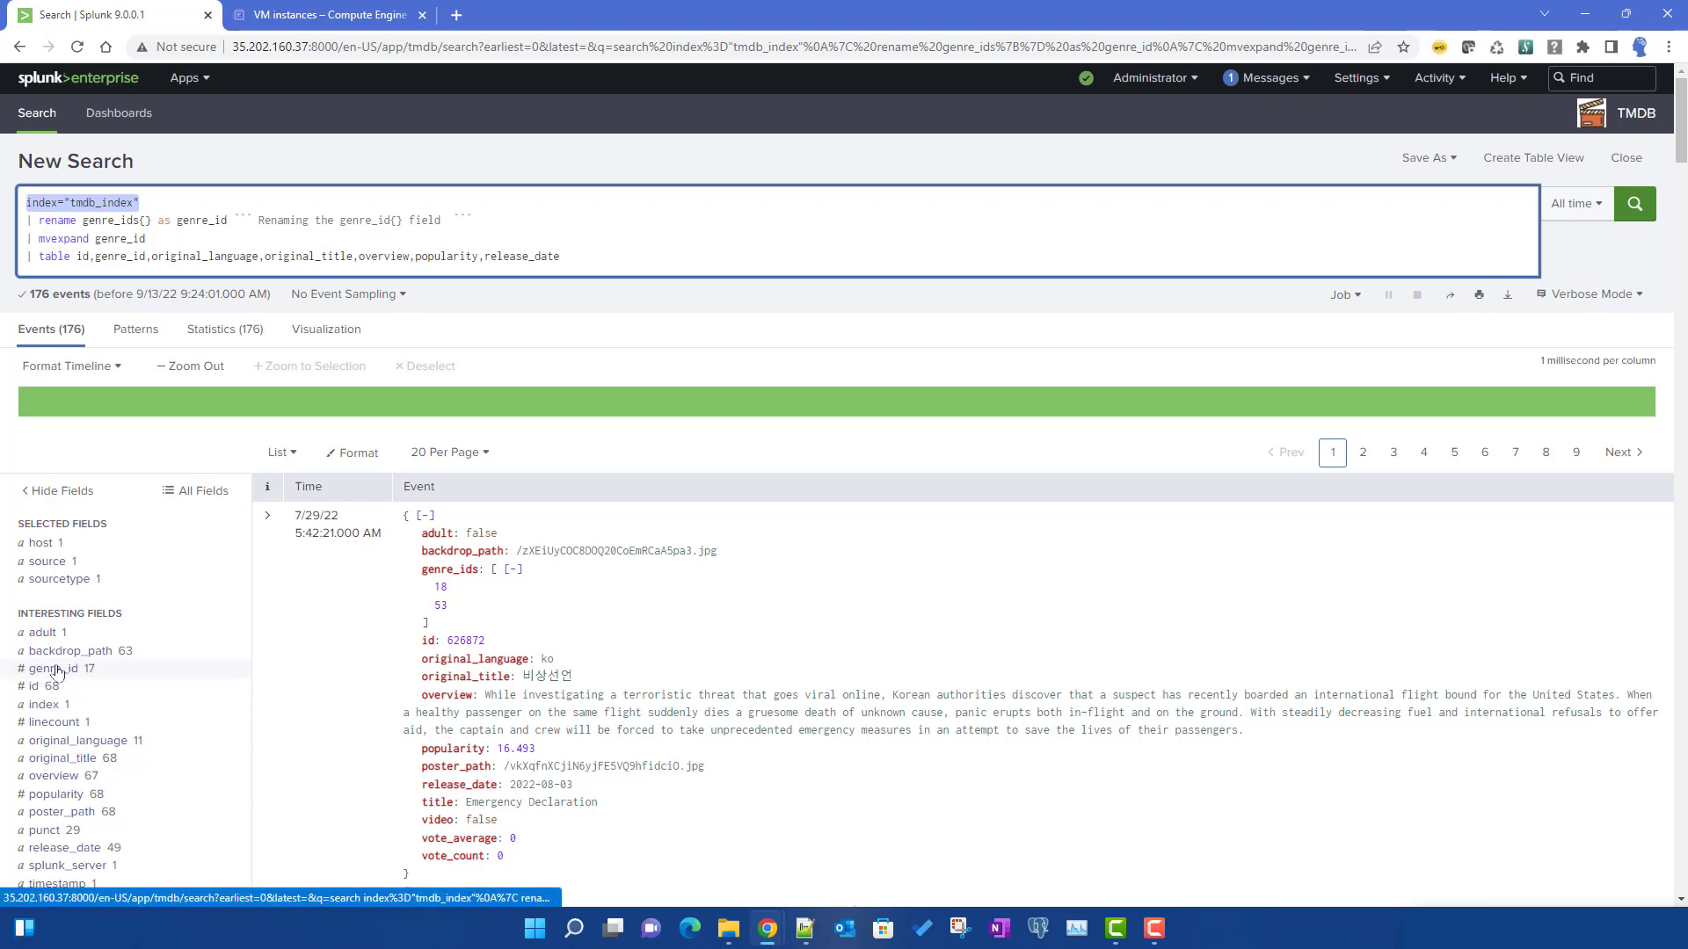
{"action": "left_click", "coordinate": [39, 256]}
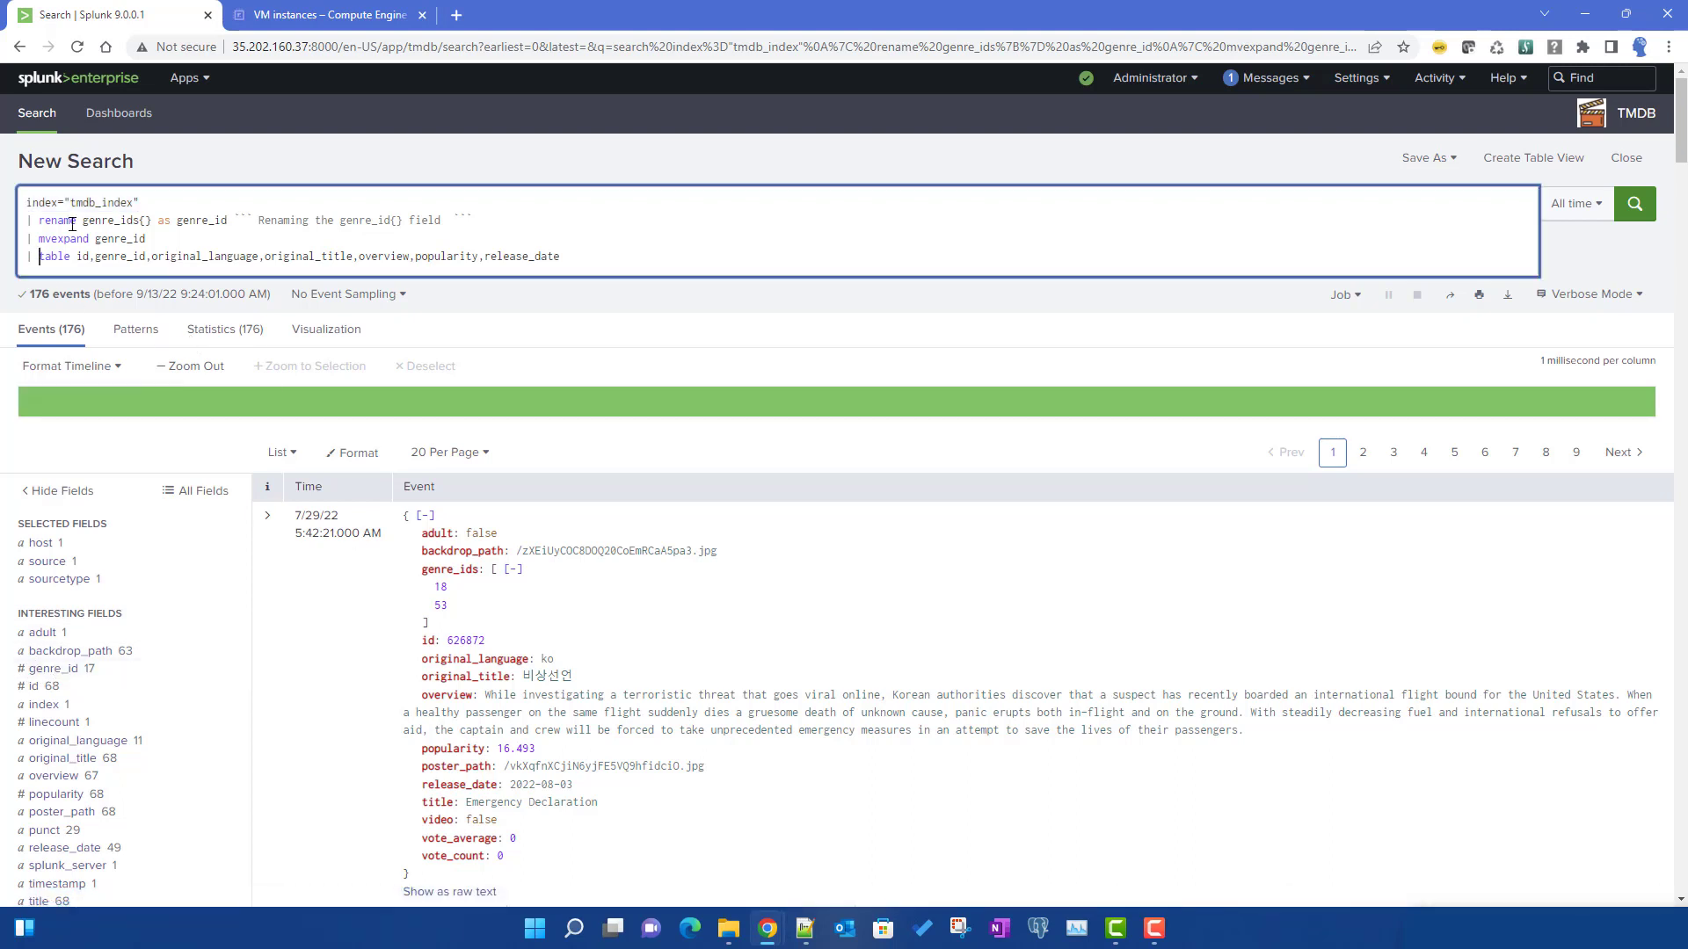
{"action": "triple_click", "coordinate": [92, 202]}
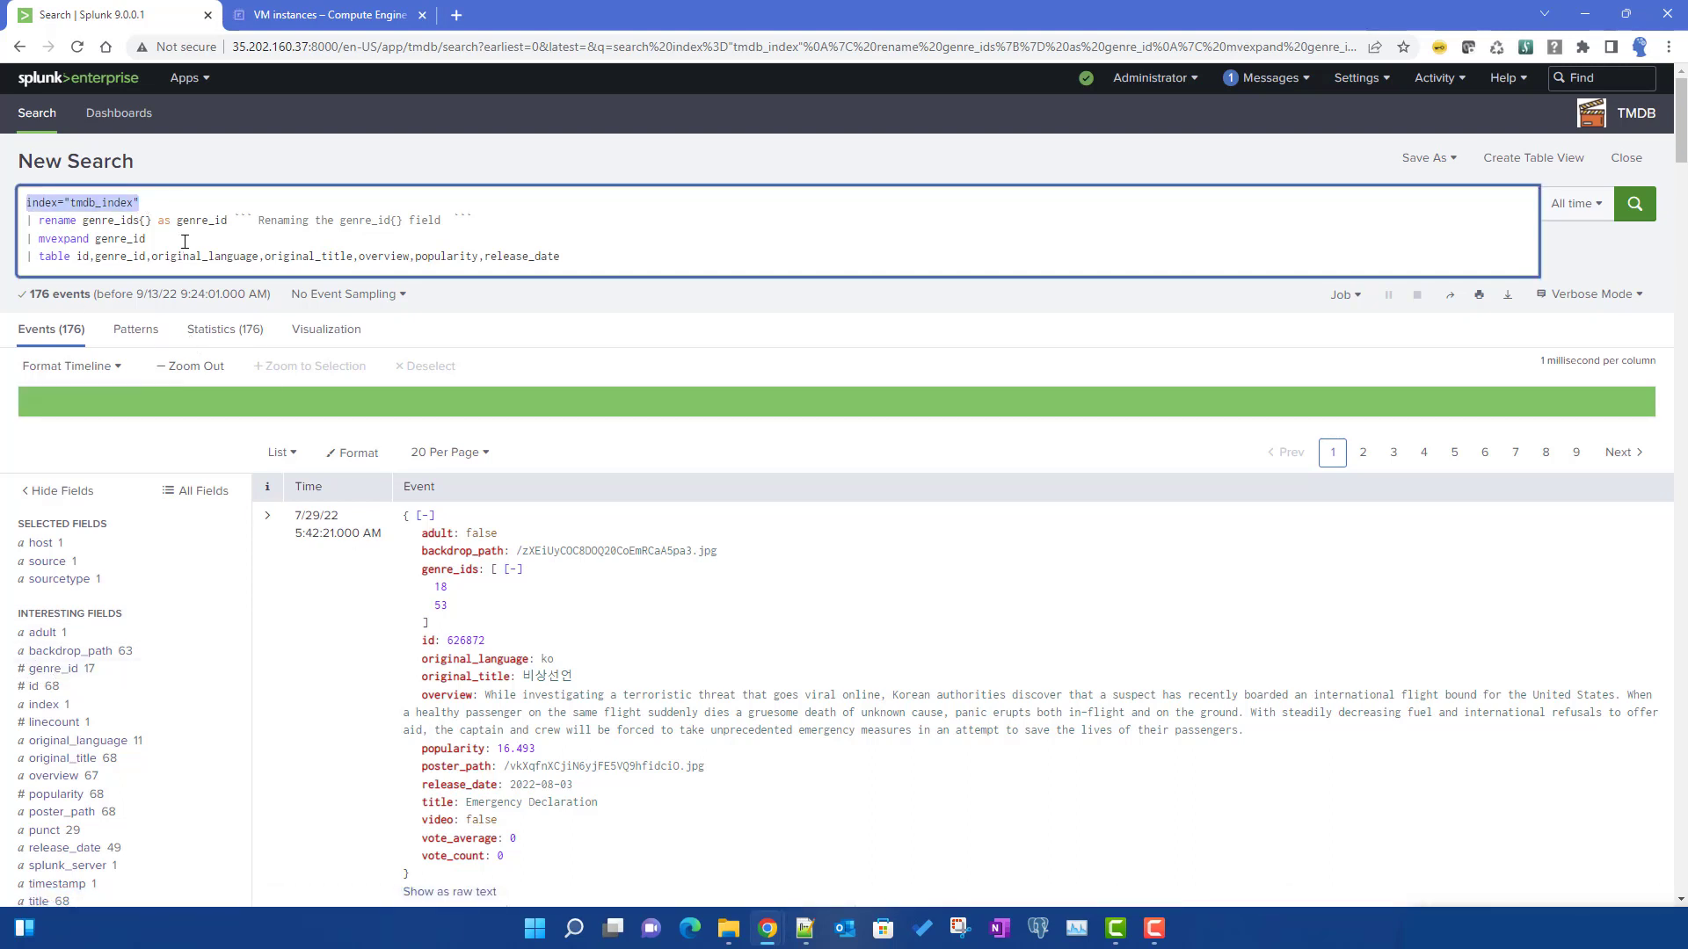
{"action": "left_click", "coordinate": [184, 241]}
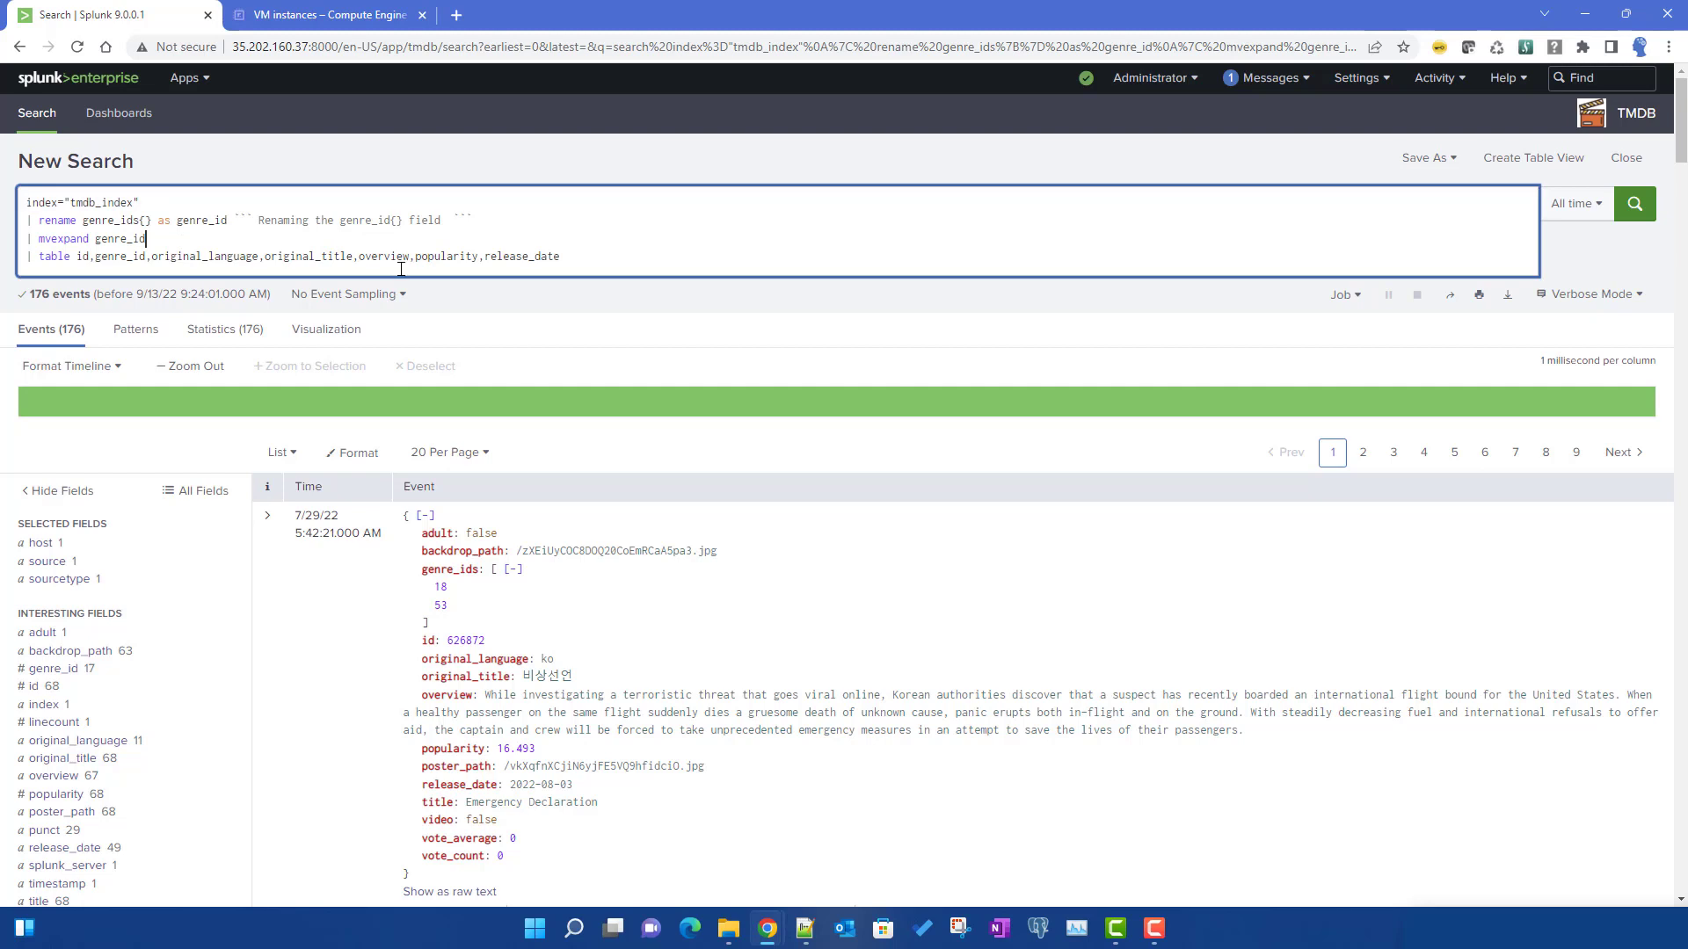
{"action": "left_click", "coordinate": [26, 218]}
{"action": "key", "text": "shift+Return"}
{"action": "key", "text": "shift+Return"}
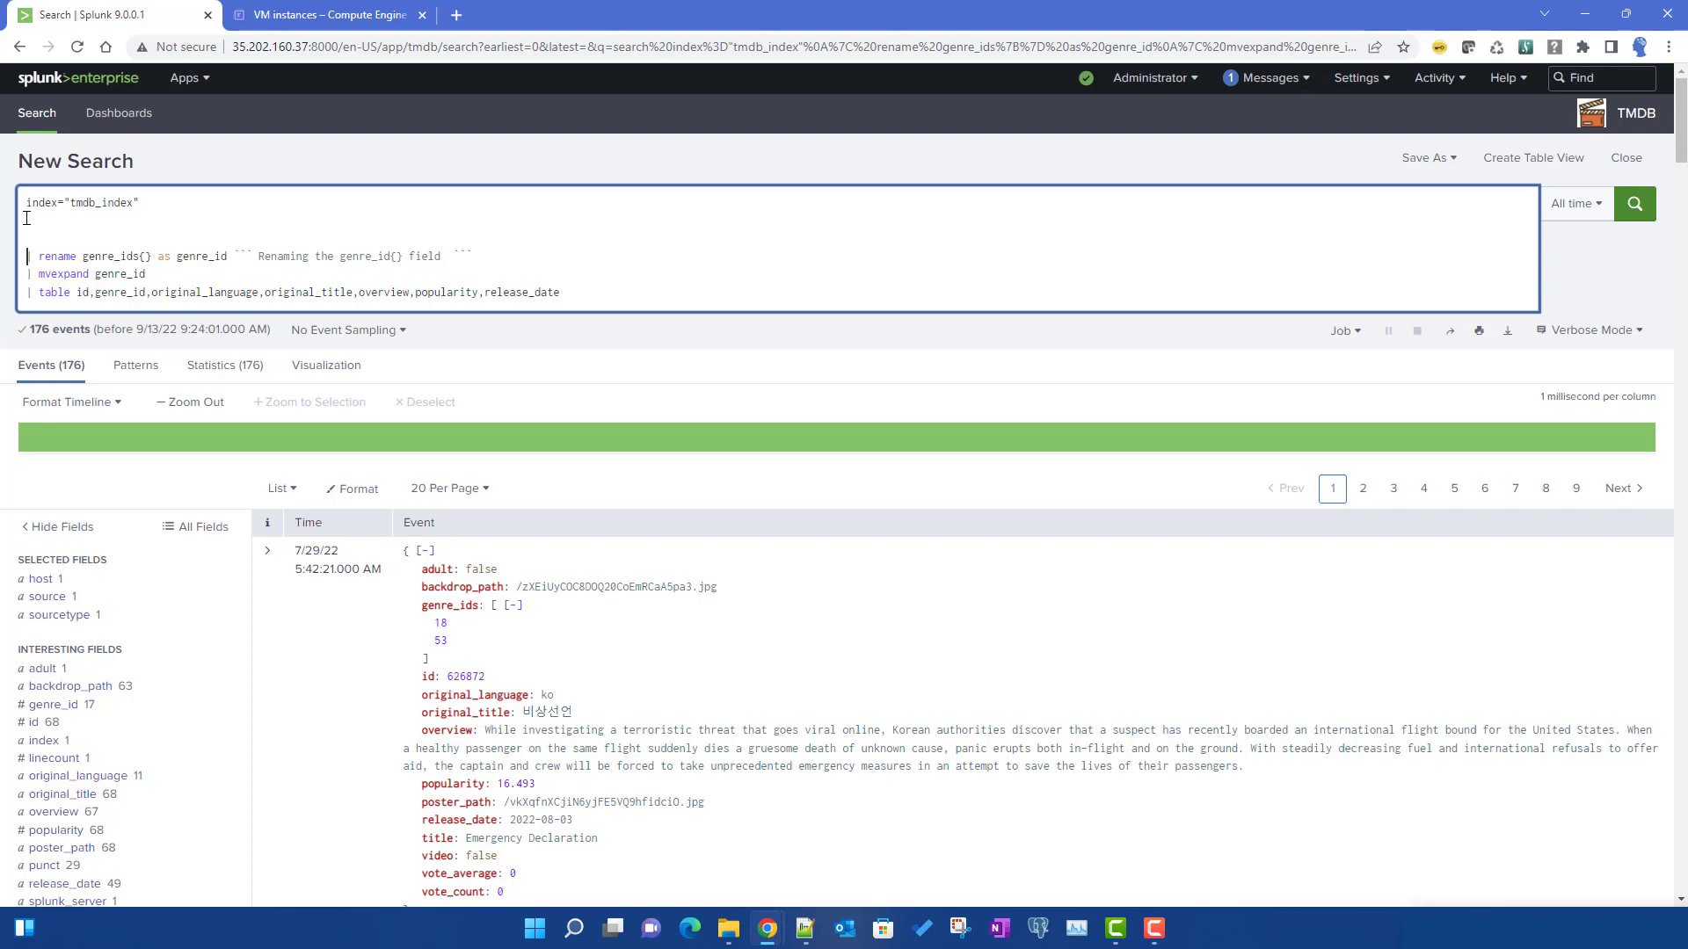
{"action": "type", "text": "```"}
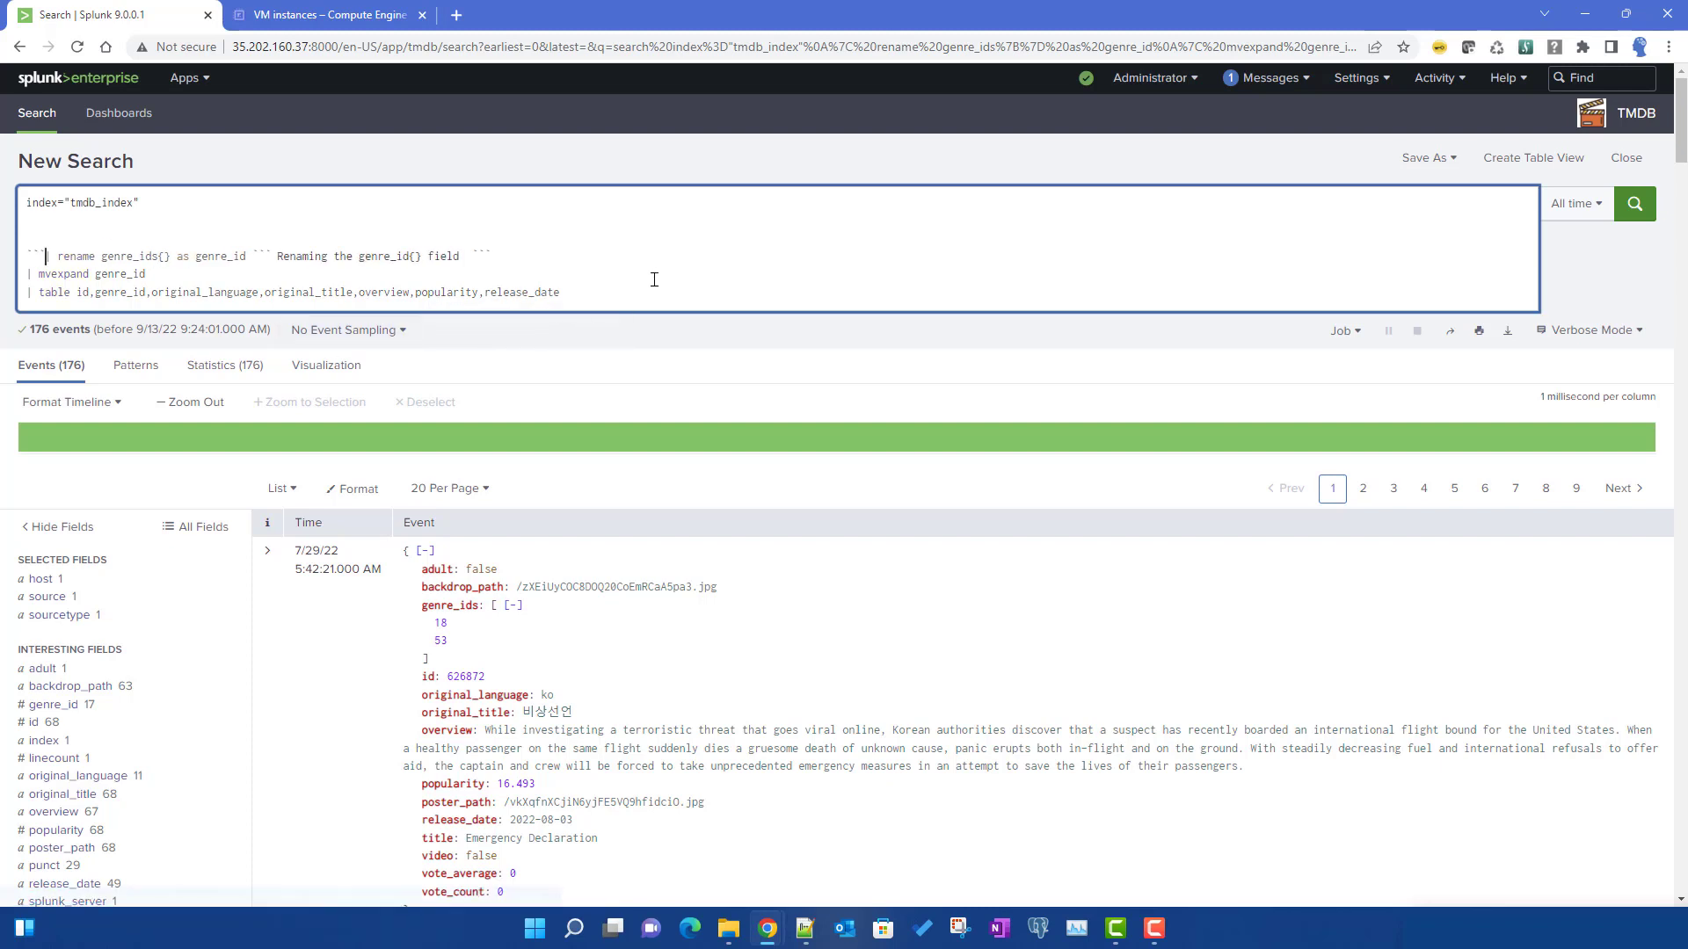
{"action": "left_click", "coordinate": [649, 296]}
{"action": "type", "text": "```"}
{"action": "left_click", "coordinate": [799, 242]}
{"action": "key", "text": "Return"}
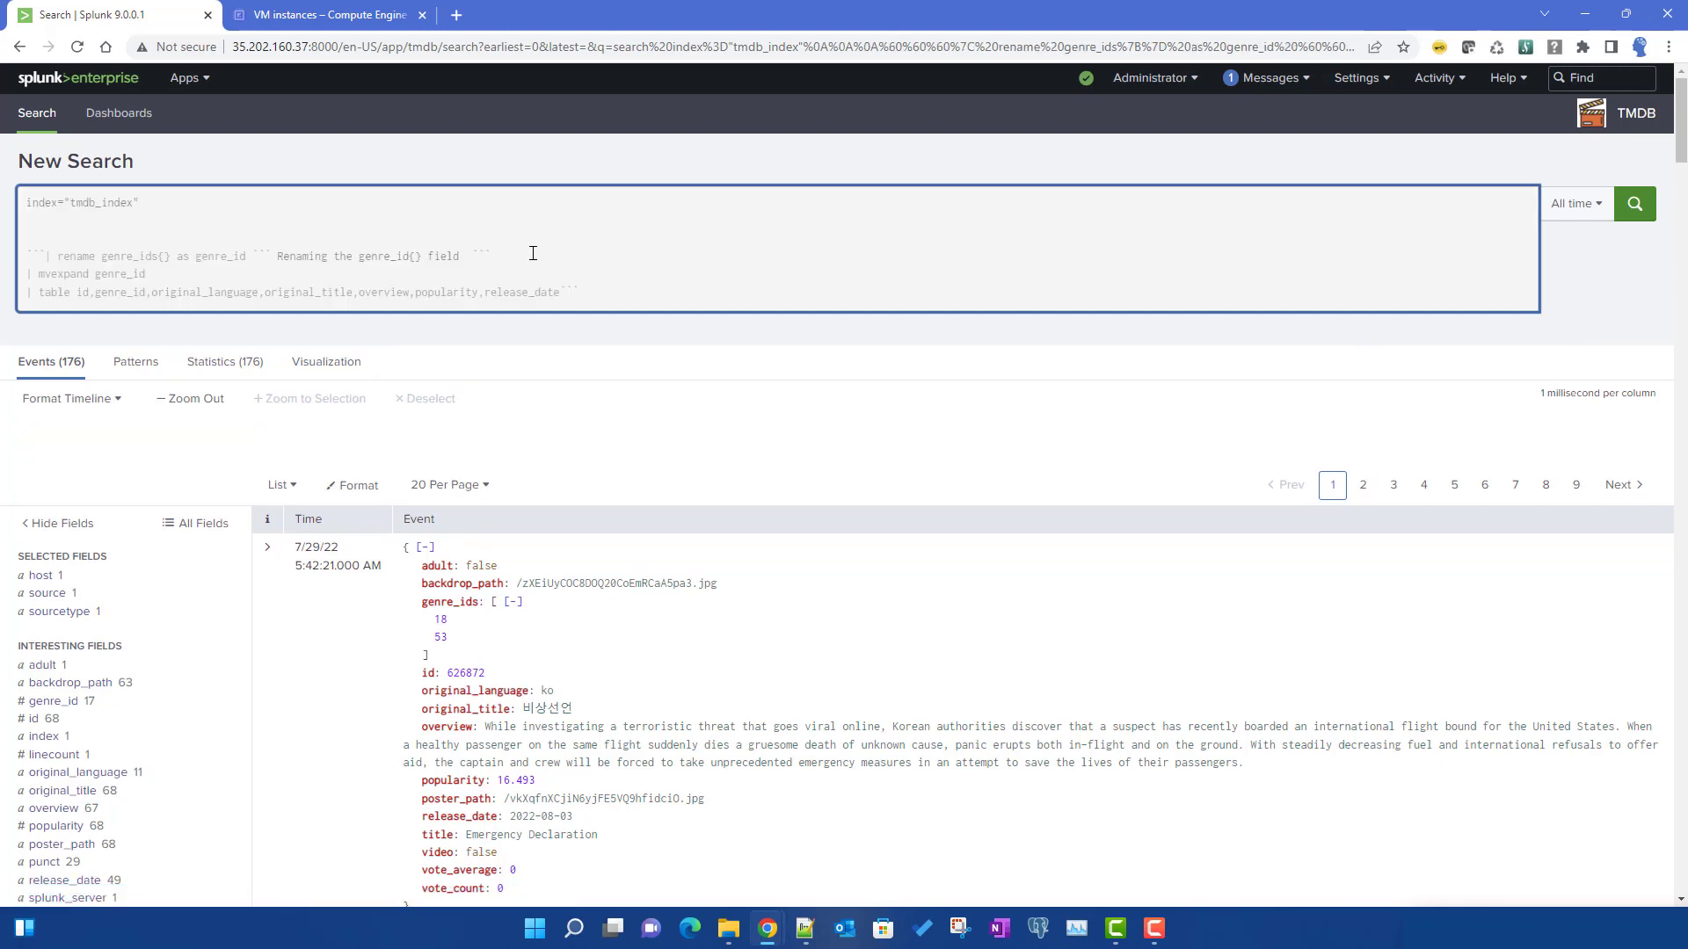
- Copy and delete the nested "Renaming the genre_id{} field" comment from the commented-out block, then rerun the search
{"action": "double_click", "coordinate": [531, 254]}
{"action": "key", "text": "ctrl+c"}
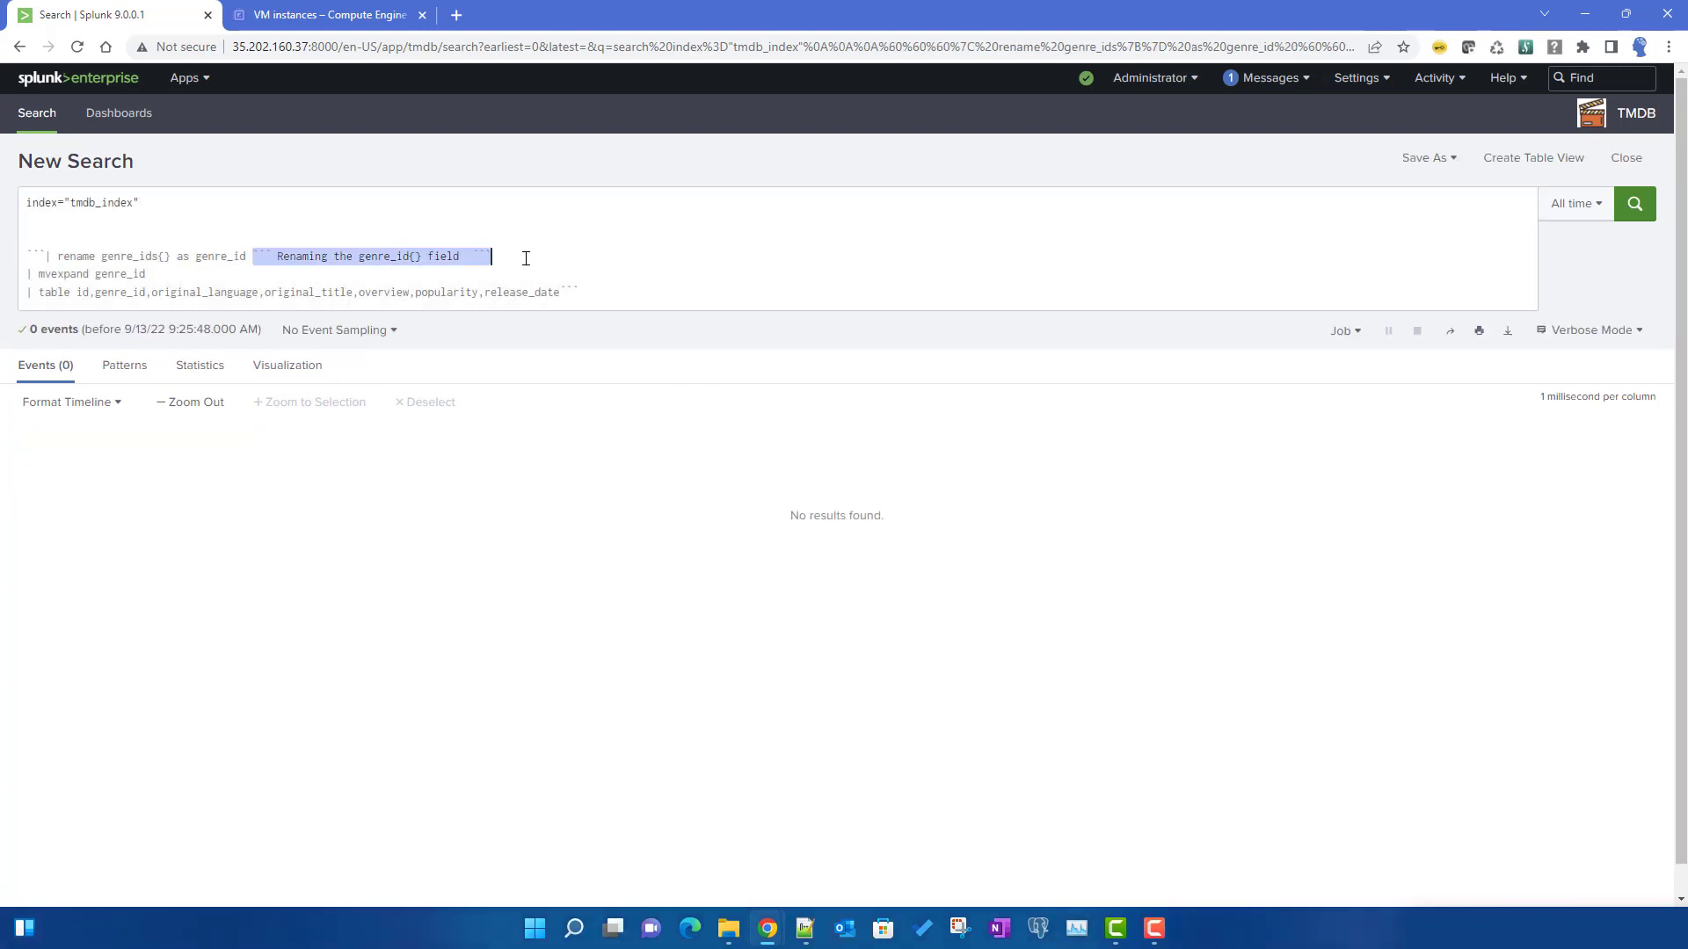
{"action": "key", "text": "BackSpace"}
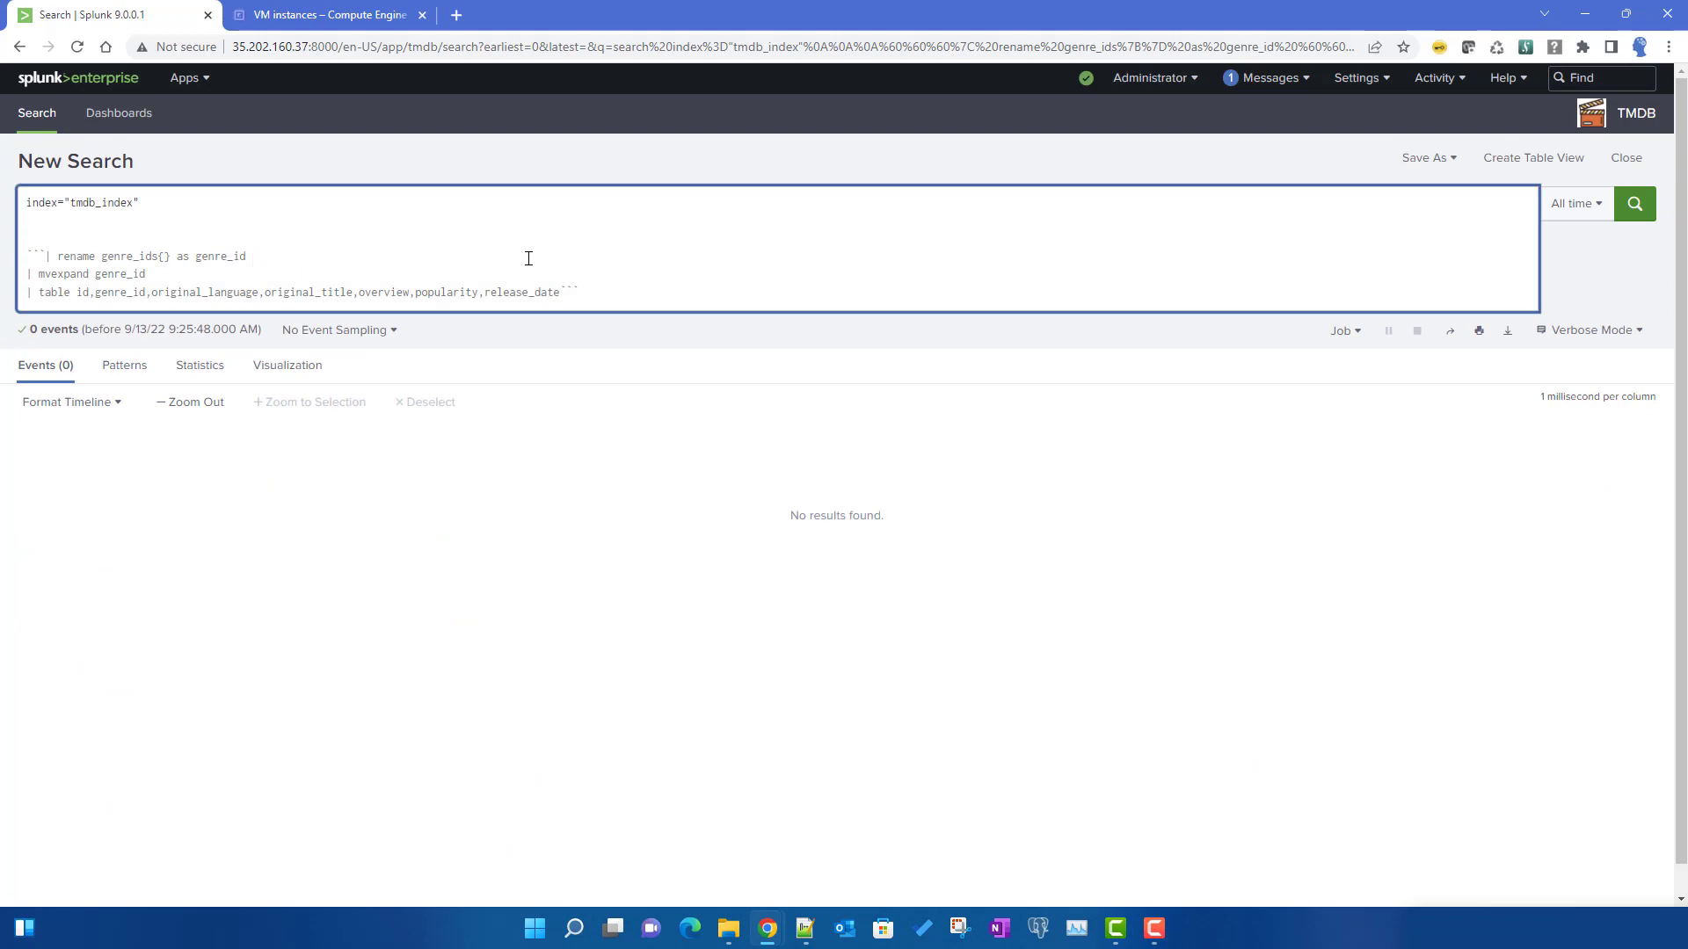
{"action": "key", "text": "Return"}
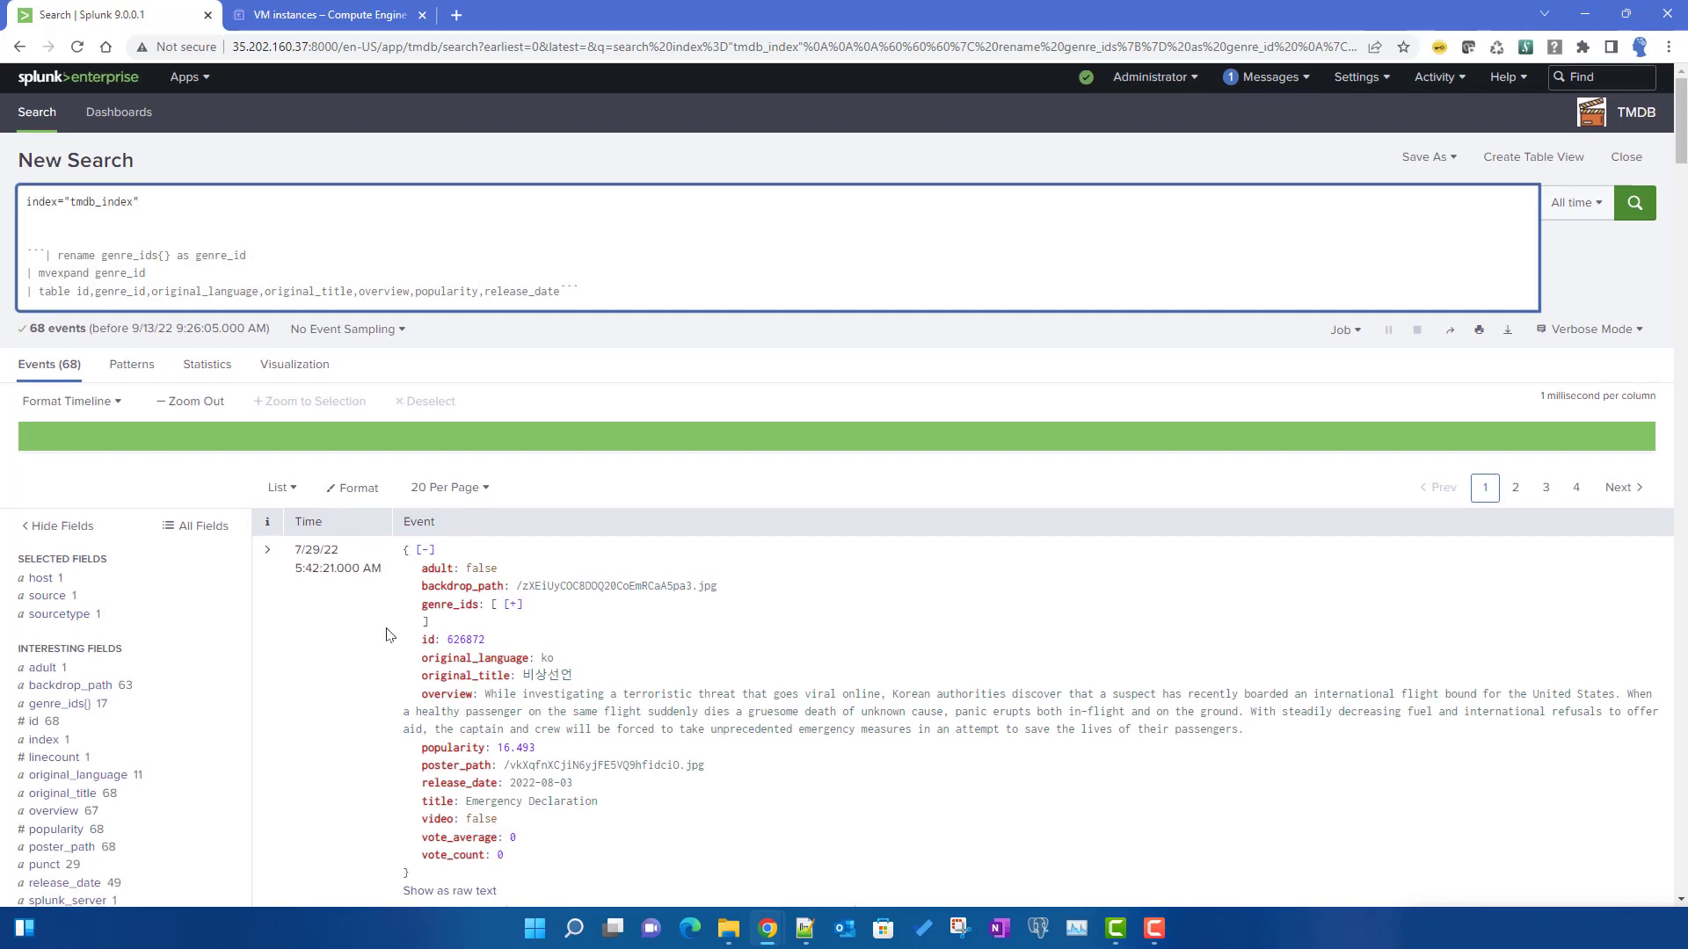
- Examine the original name and top values of the genre_ids{} field in the events, then close its summary
{"action": "scroll", "coordinate": [267, 598], "scroll_direction": "down", "scroll_amount": 3}
{"action": "left_click", "coordinate": [54, 437]}
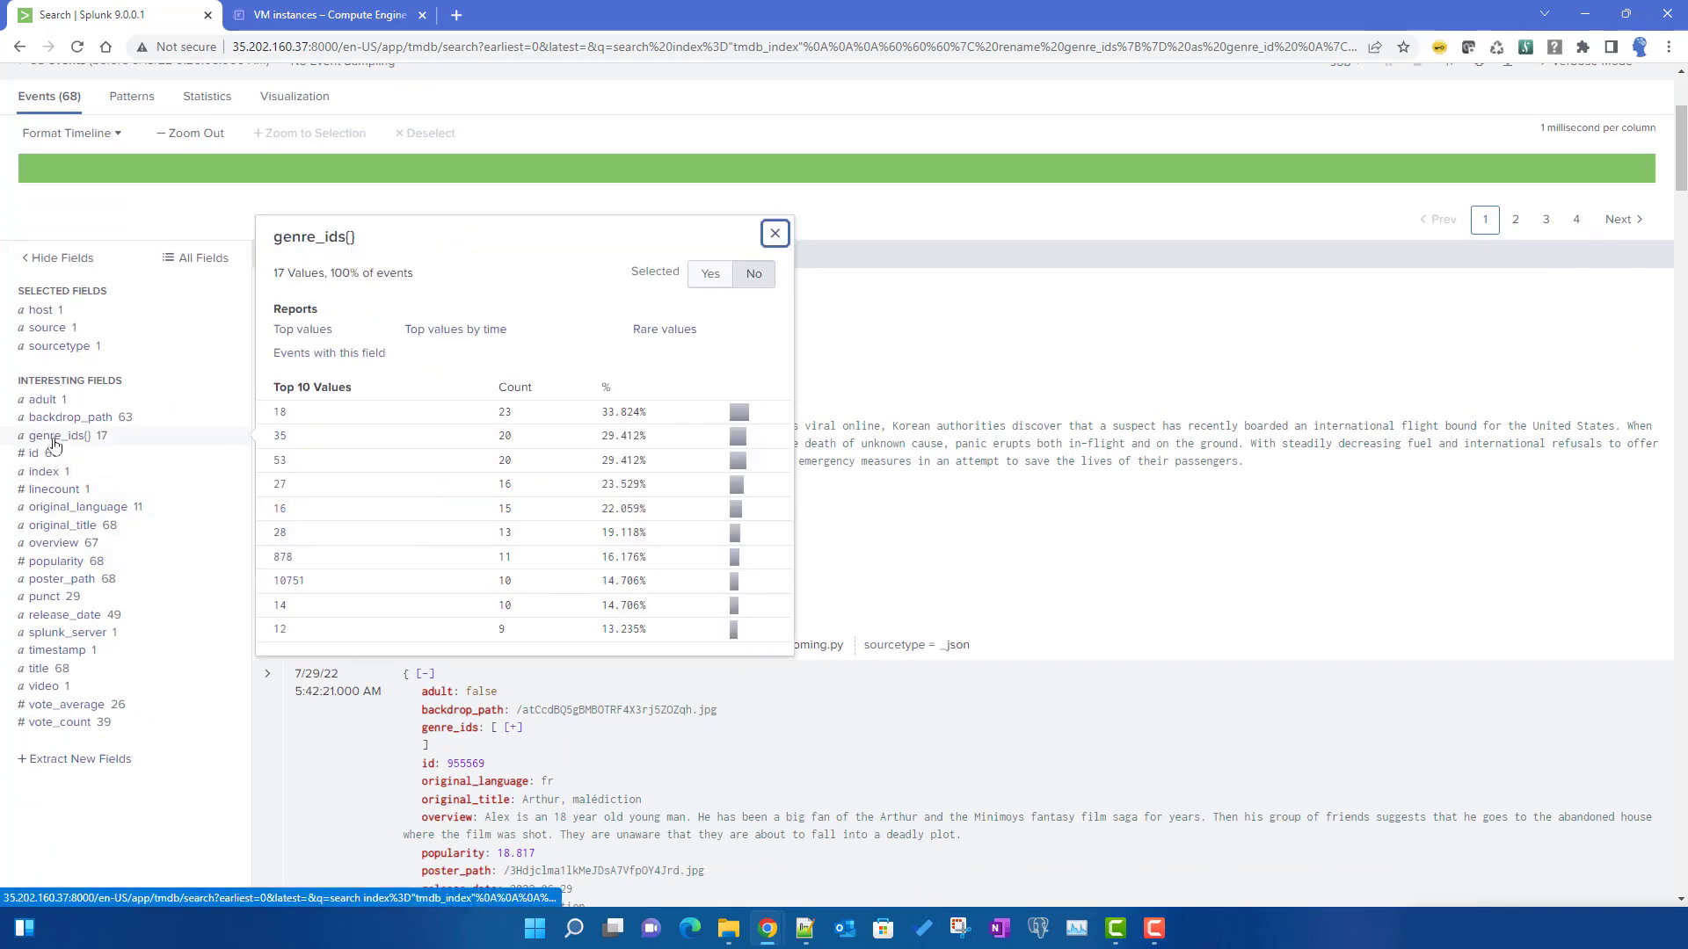
{"action": "left_click_drag", "start_coordinate": [356, 237], "coordinate": [278, 237]}
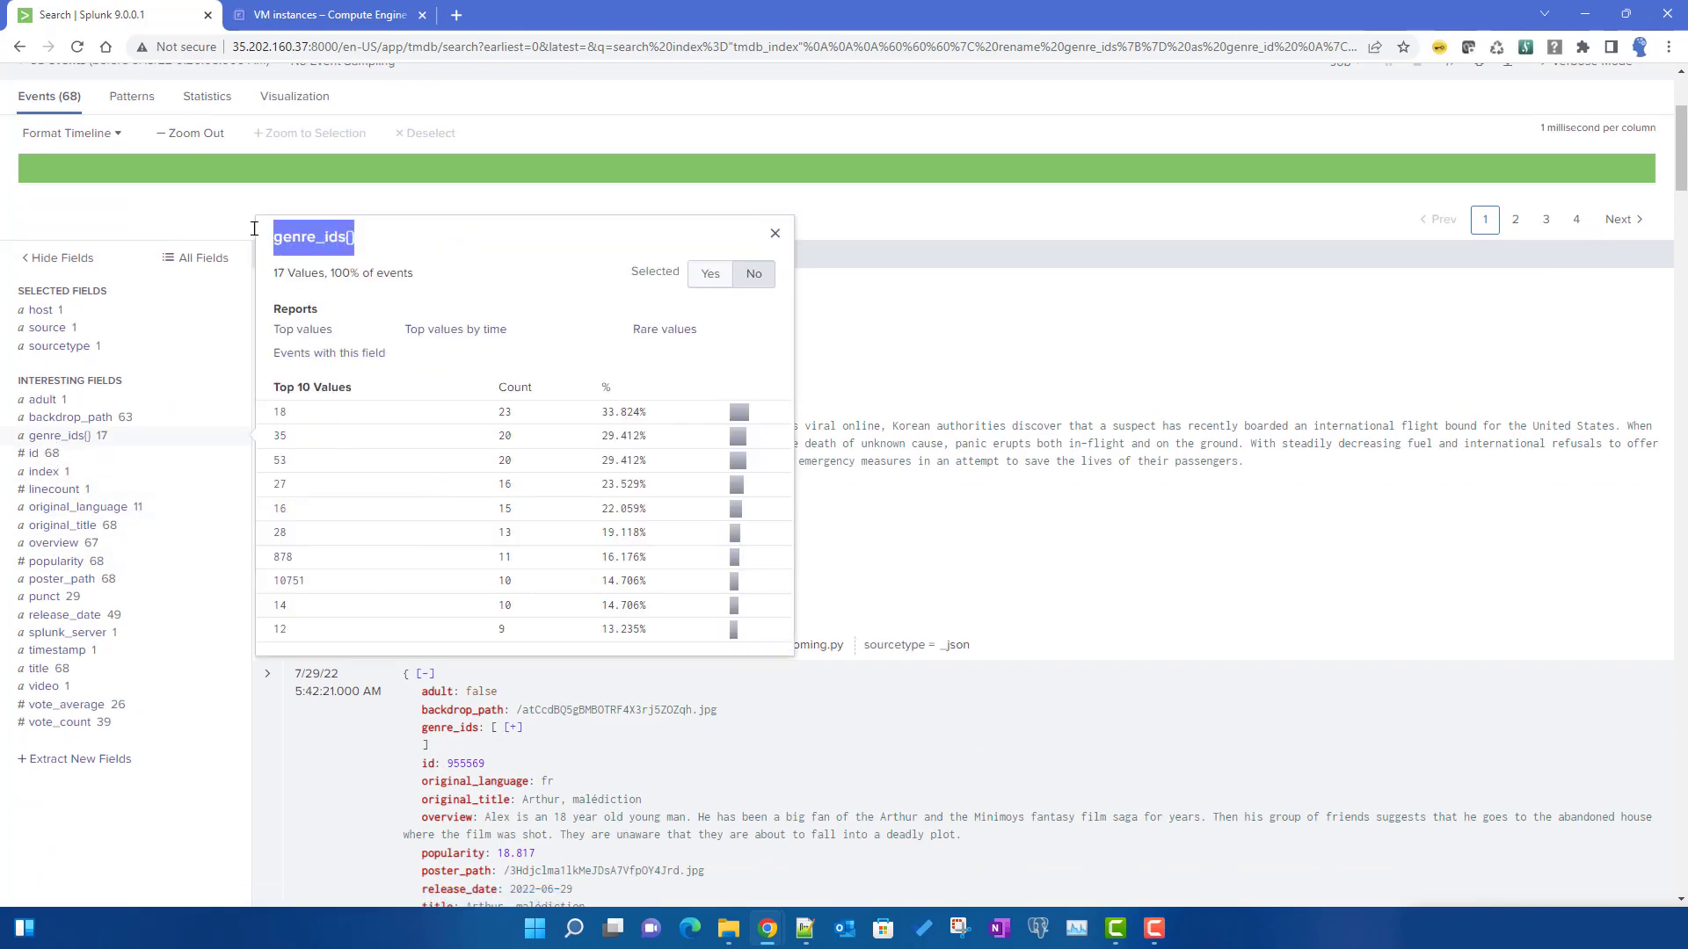
{"action": "left_click", "coordinate": [368, 251]}
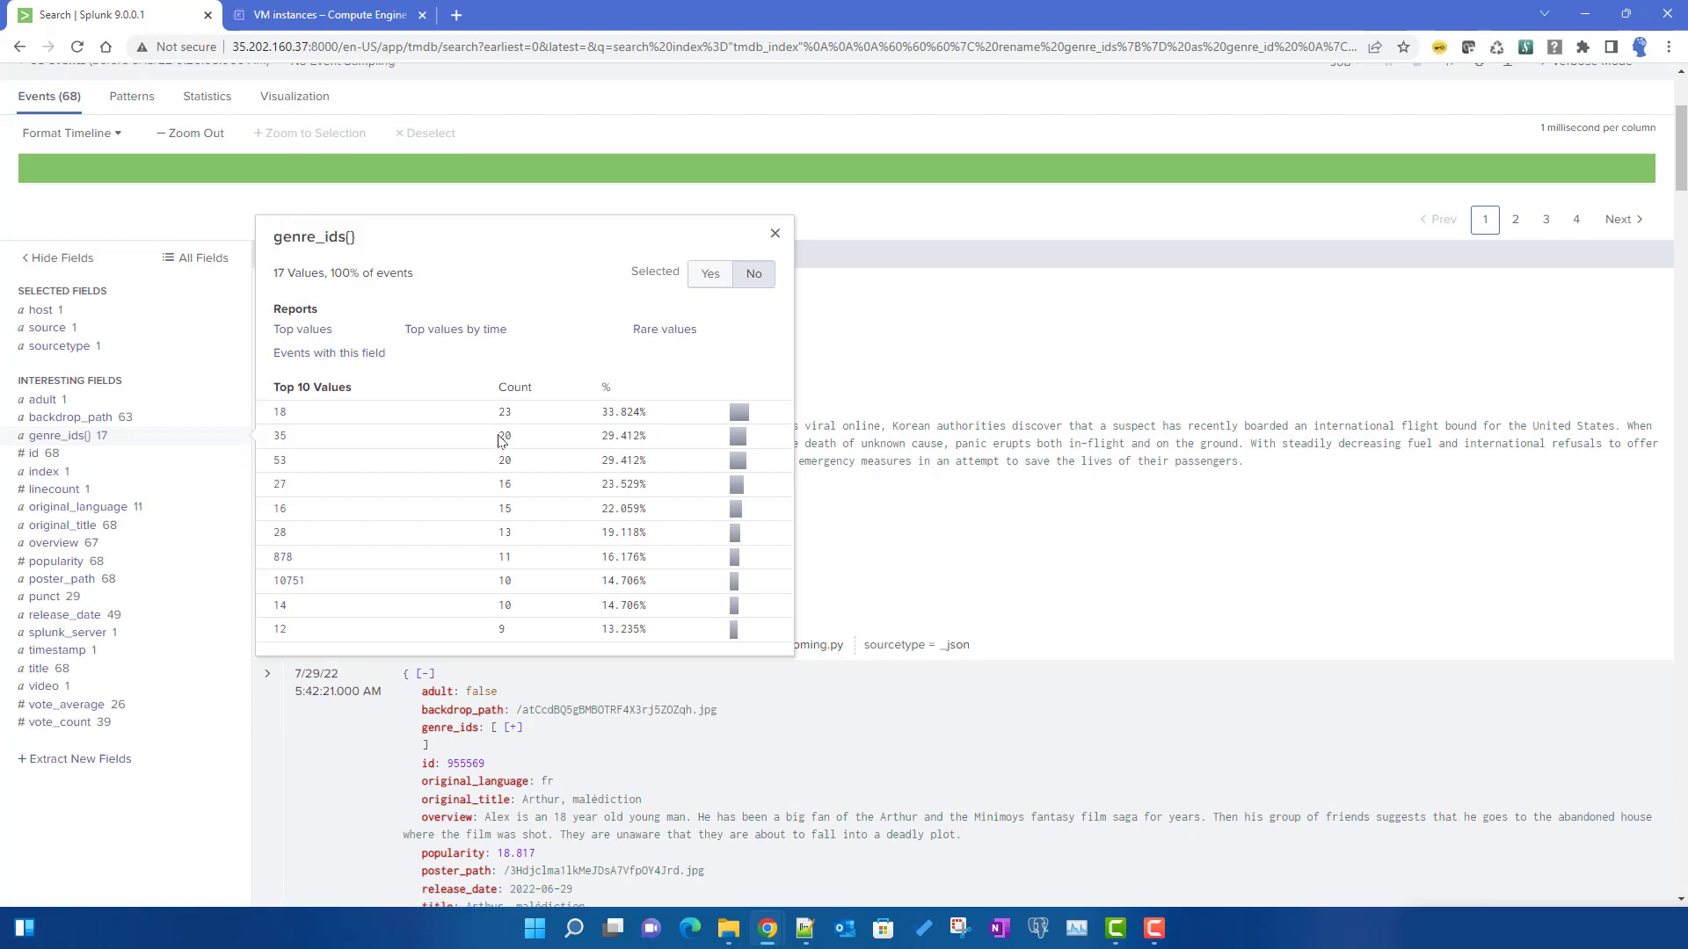
{"action": "scroll", "coordinate": [500, 441], "scroll_direction": "up", "scroll_amount": 1}
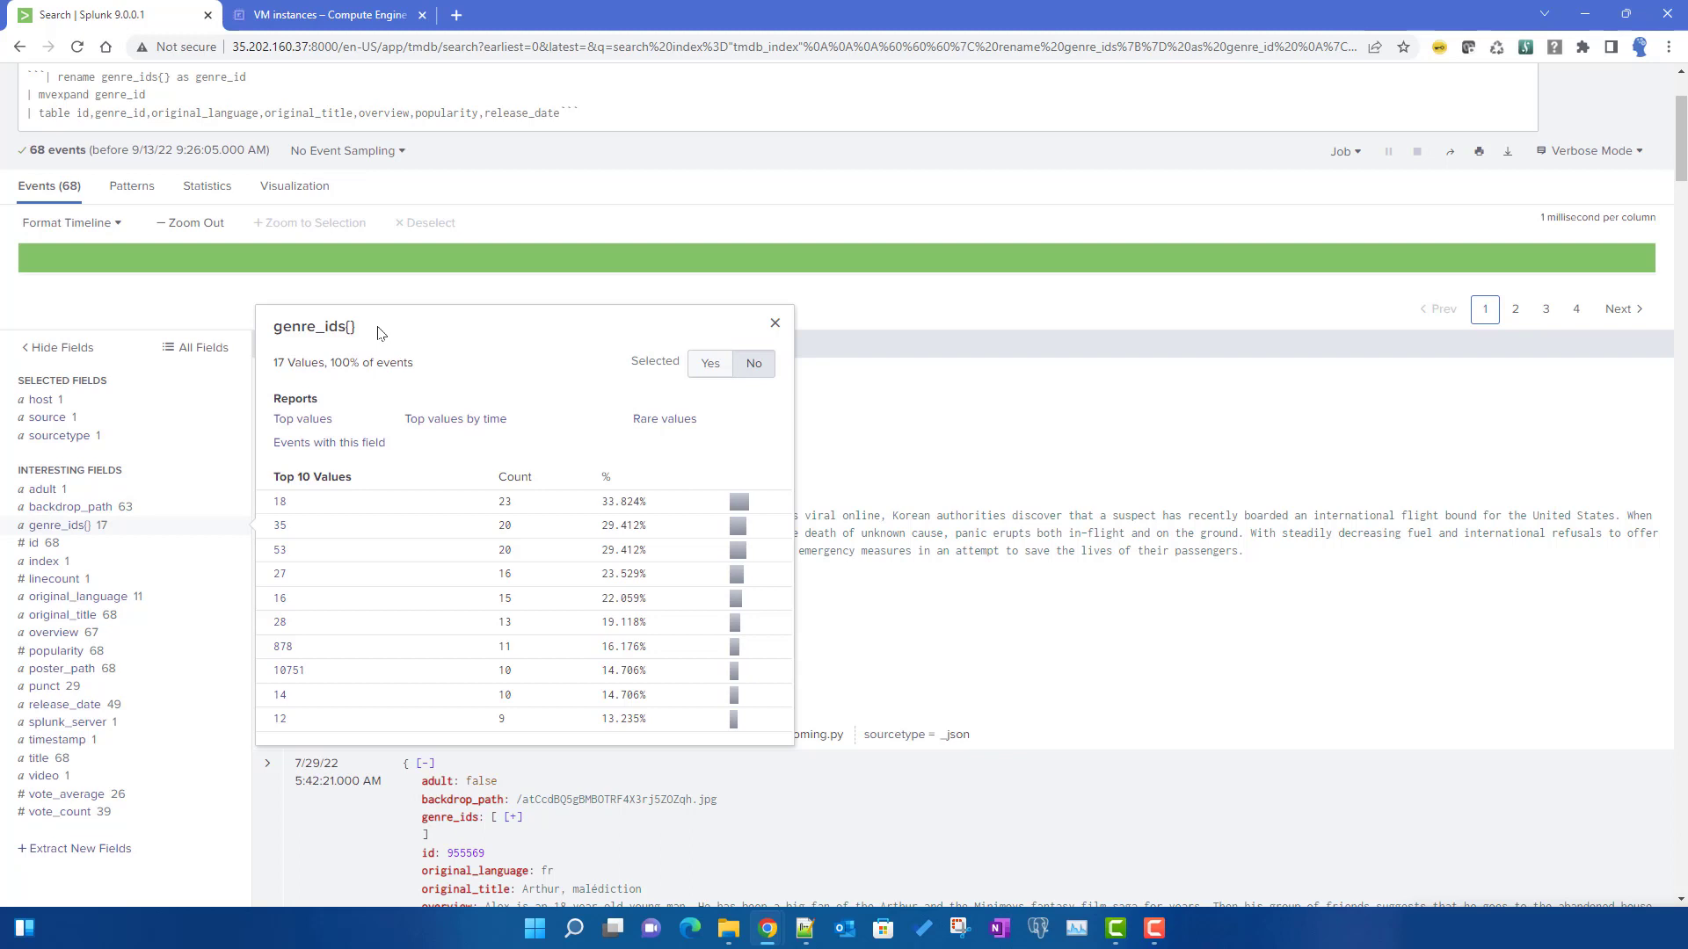
{"action": "double_click", "coordinate": [298, 328]}
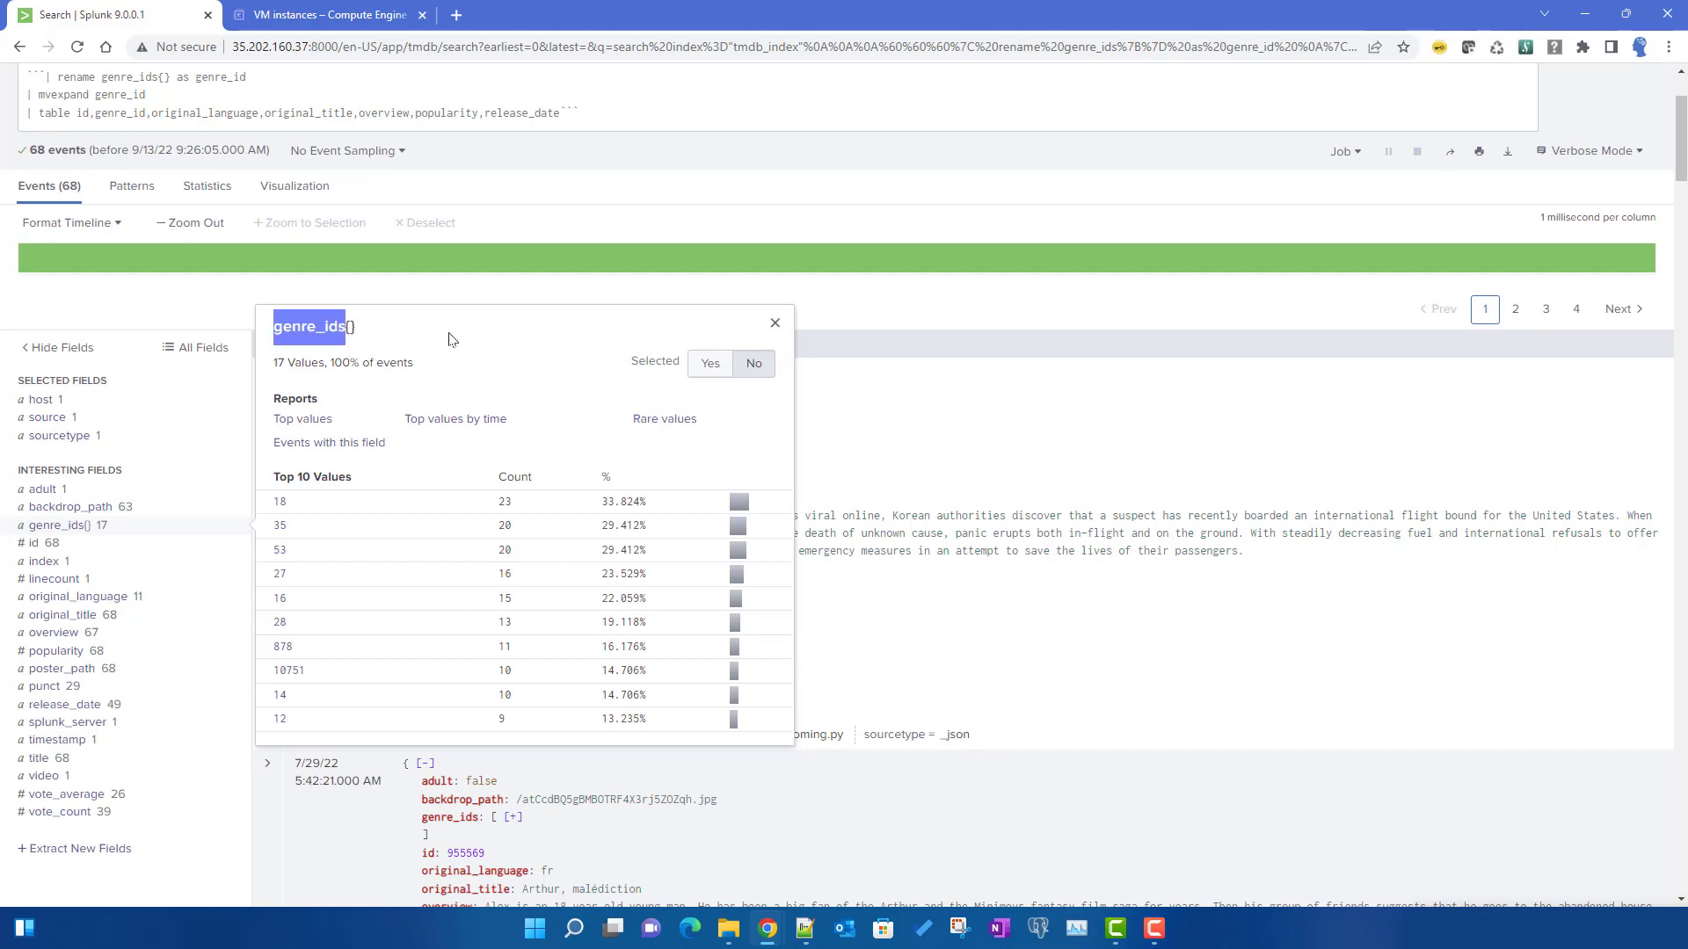
{"action": "left_click", "coordinate": [450, 339]}
{"action": "scroll", "coordinate": [435, 382], "scroll_direction": "up", "scroll_amount": 2}
{"action": "left_click", "coordinate": [150, 236]}
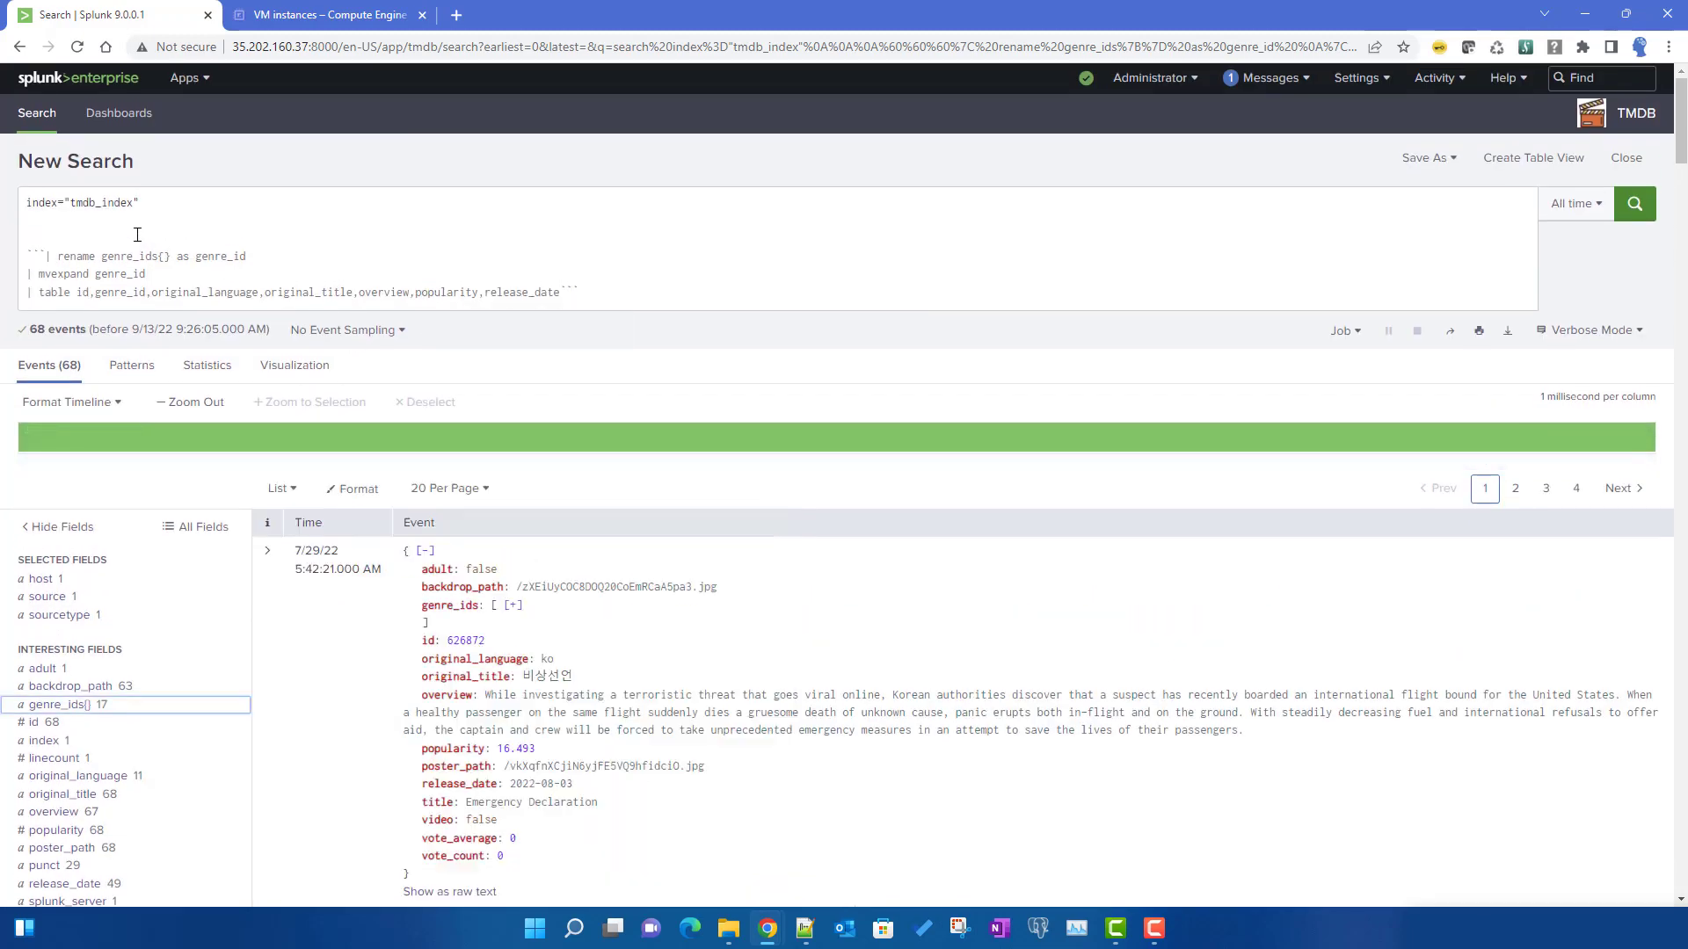
- Uncomment the rename, mvexpand and table lines by deleting the surrounding triple backticks and the blank lines above
{"action": "left_click", "coordinate": [50, 256]}
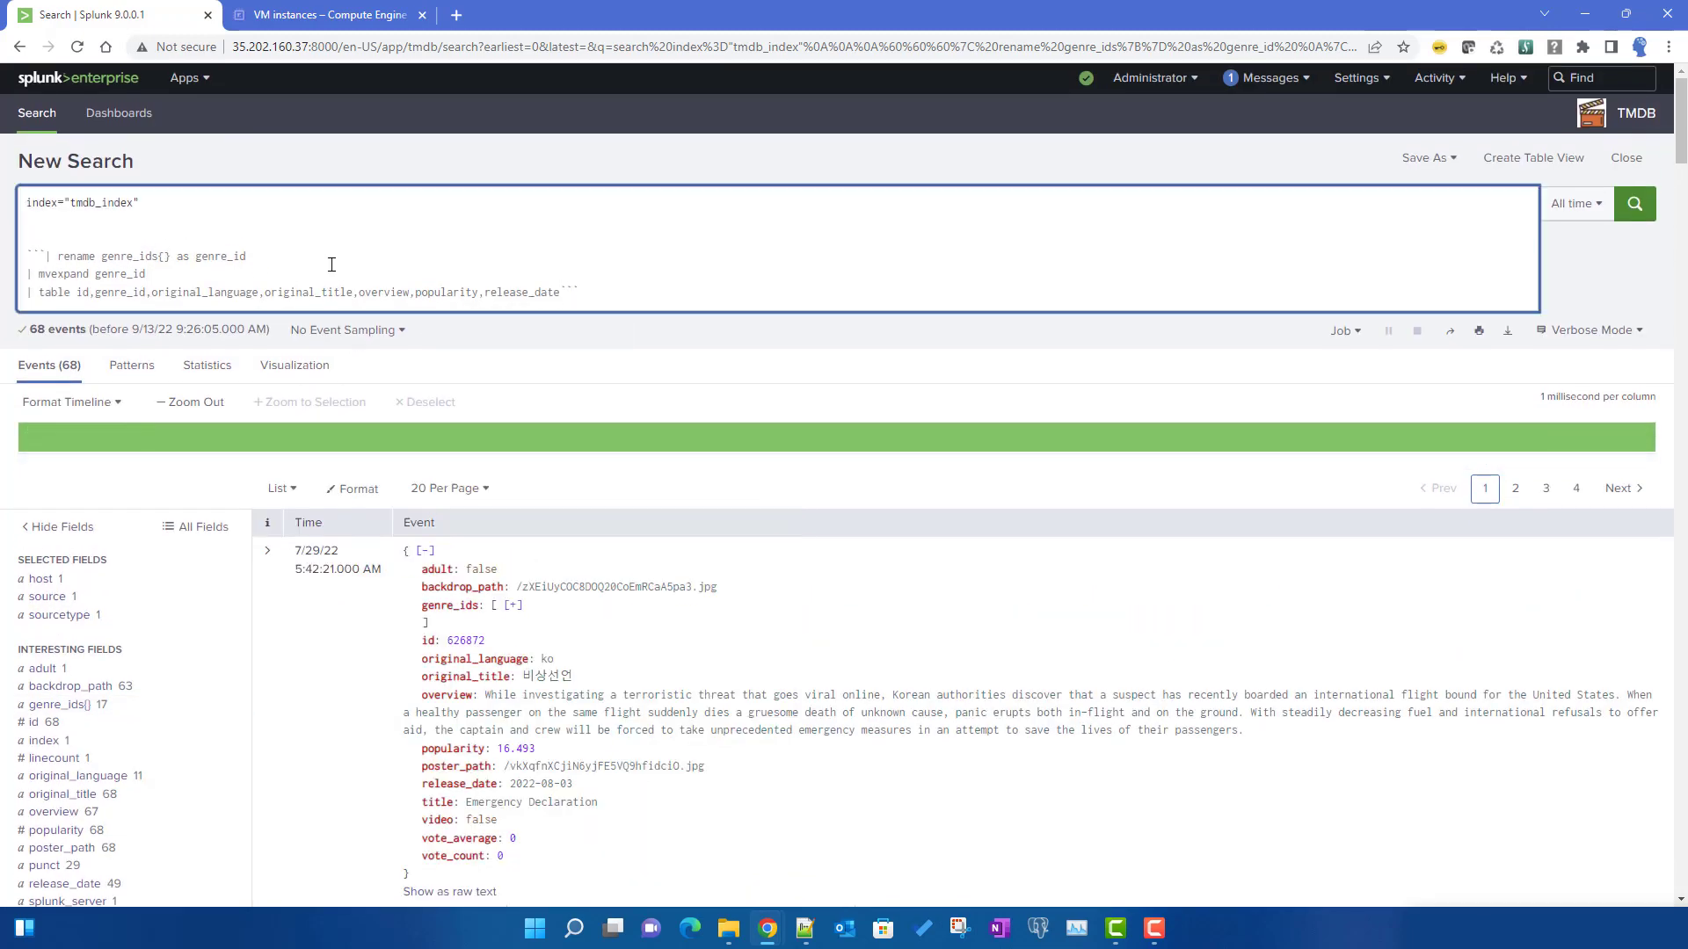
{"action": "key", "text": "BackSpace"}
{"action": "key", "text": "BackSpace"}
{"action": "key", "text": "BackSpace"}
{"action": "key", "text": "BackSpace"}
{"action": "key", "text": "BackSpace"}
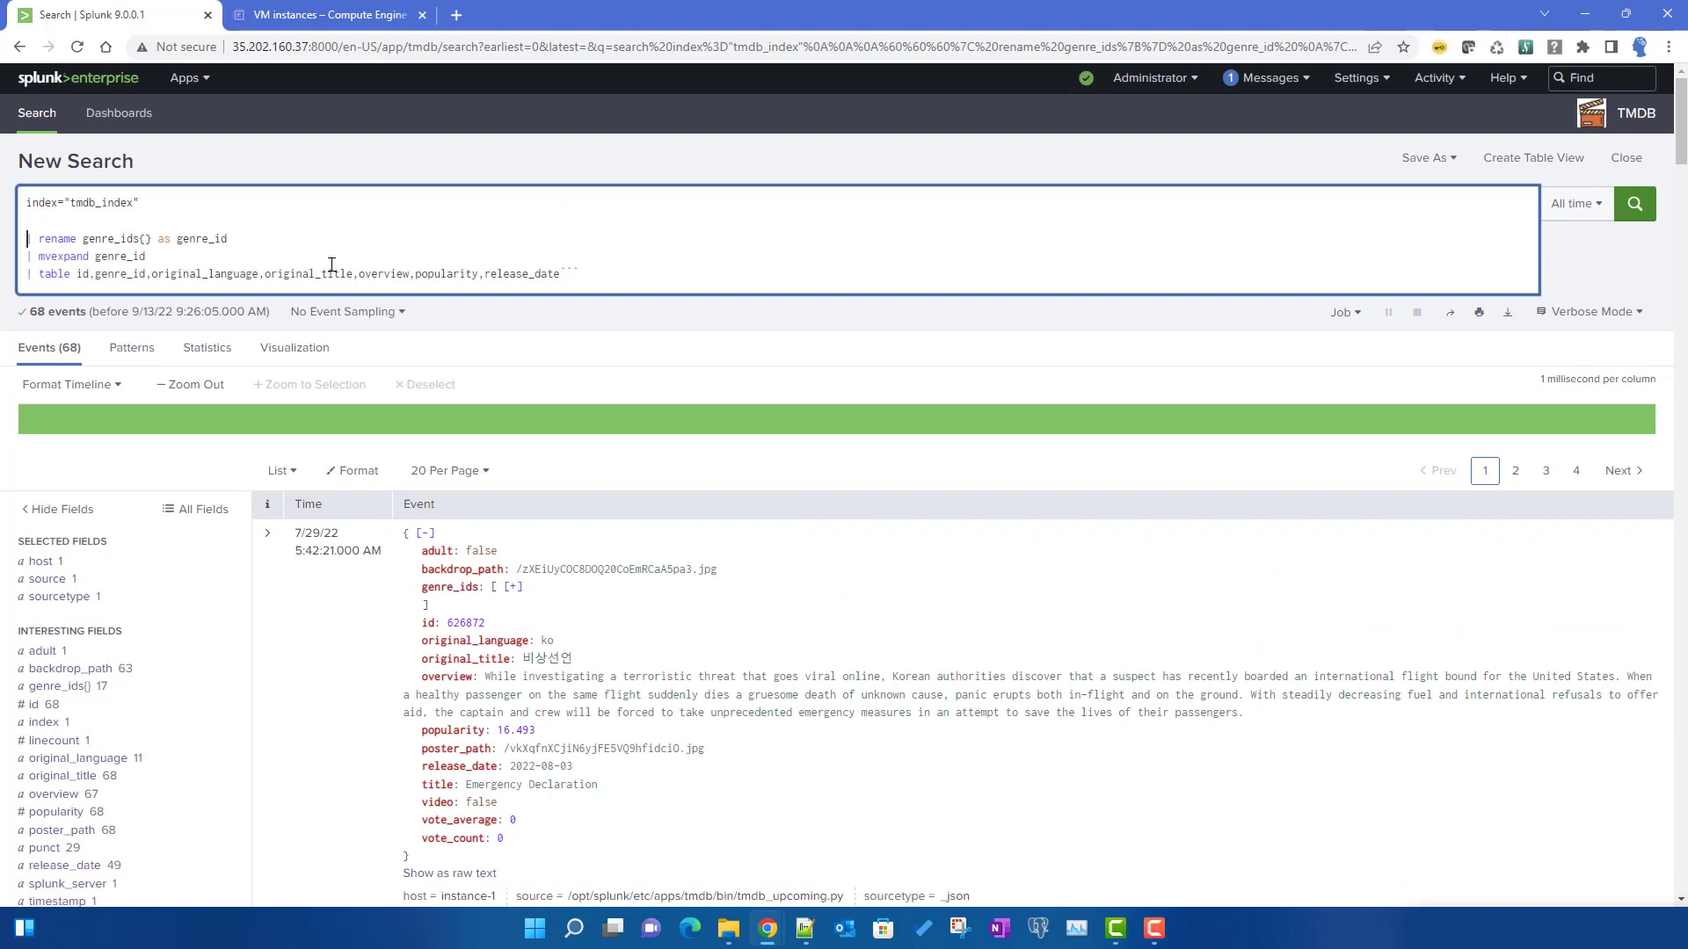
{"action": "left_click", "coordinate": [629, 250]}
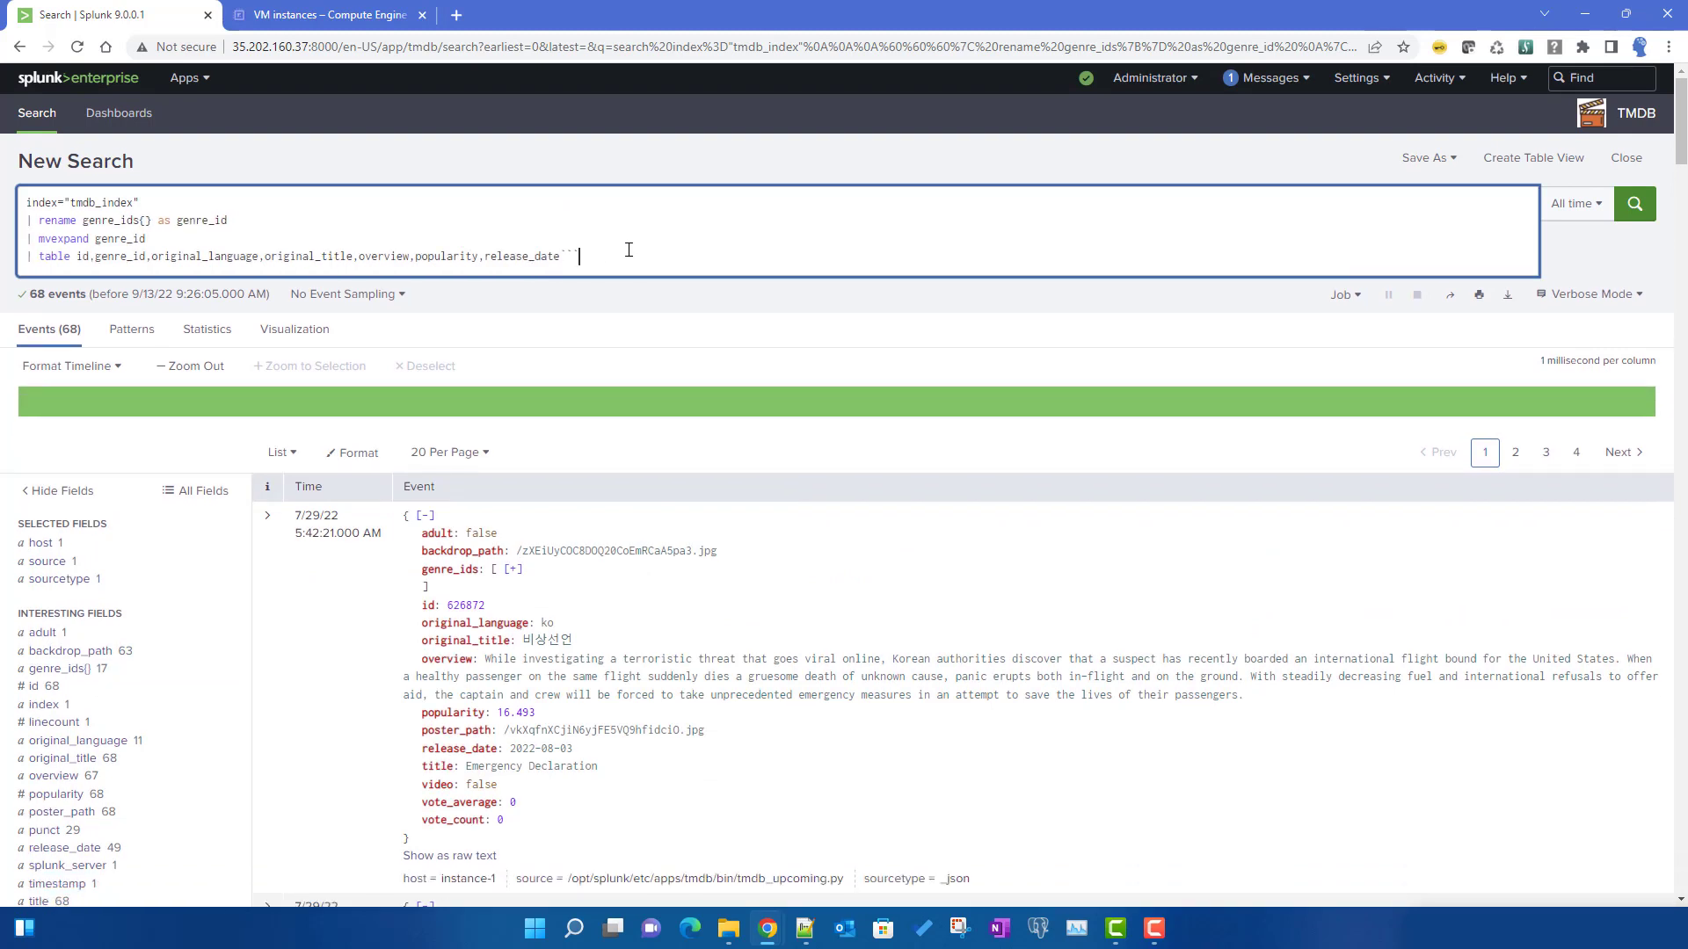
{"action": "key", "text": "BackSpace"}
{"action": "key", "text": "BackSpace"}
{"action": "key", "text": "BackSpace"}
- Restore the copied comment after the rename command, extend it with "to make it easy to use", and run the search
{"action": "left_click", "coordinate": [282, 220]}
{"action": "key", "text": "ctrl+v"}
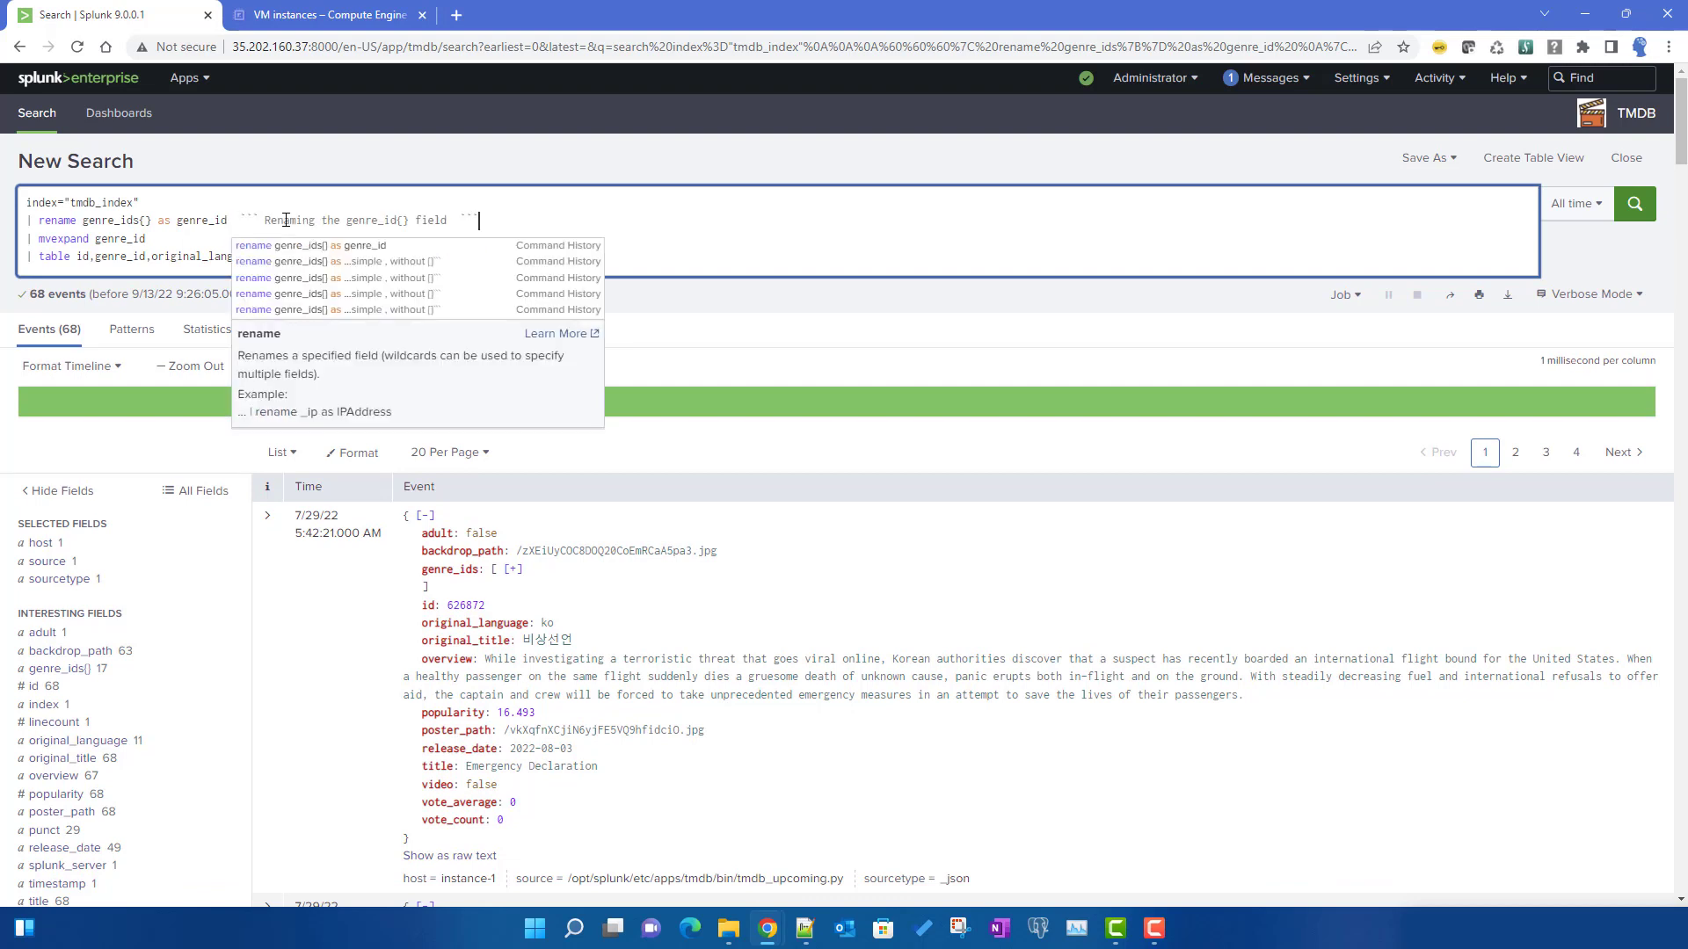
{"action": "left_click", "coordinate": [448, 222]}
{"action": "type", "text": "to"}
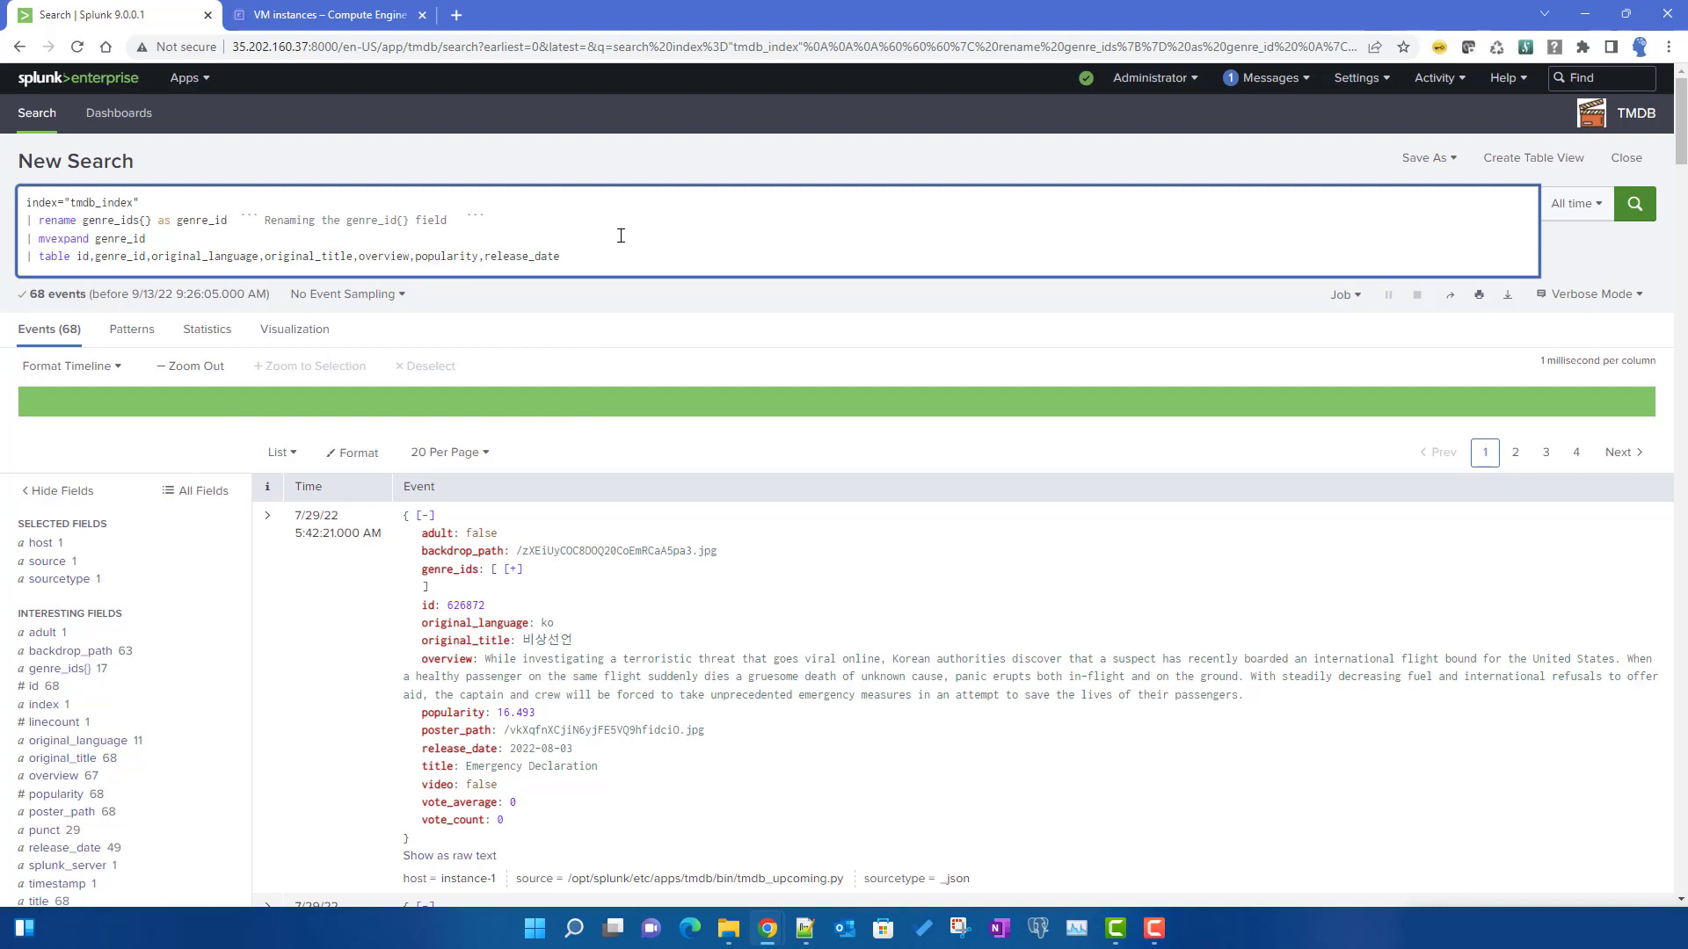
{"action": "type", "text": " make it easy to use"}
{"action": "left_click", "coordinate": [646, 231]}
{"action": "key", "text": "Return"}
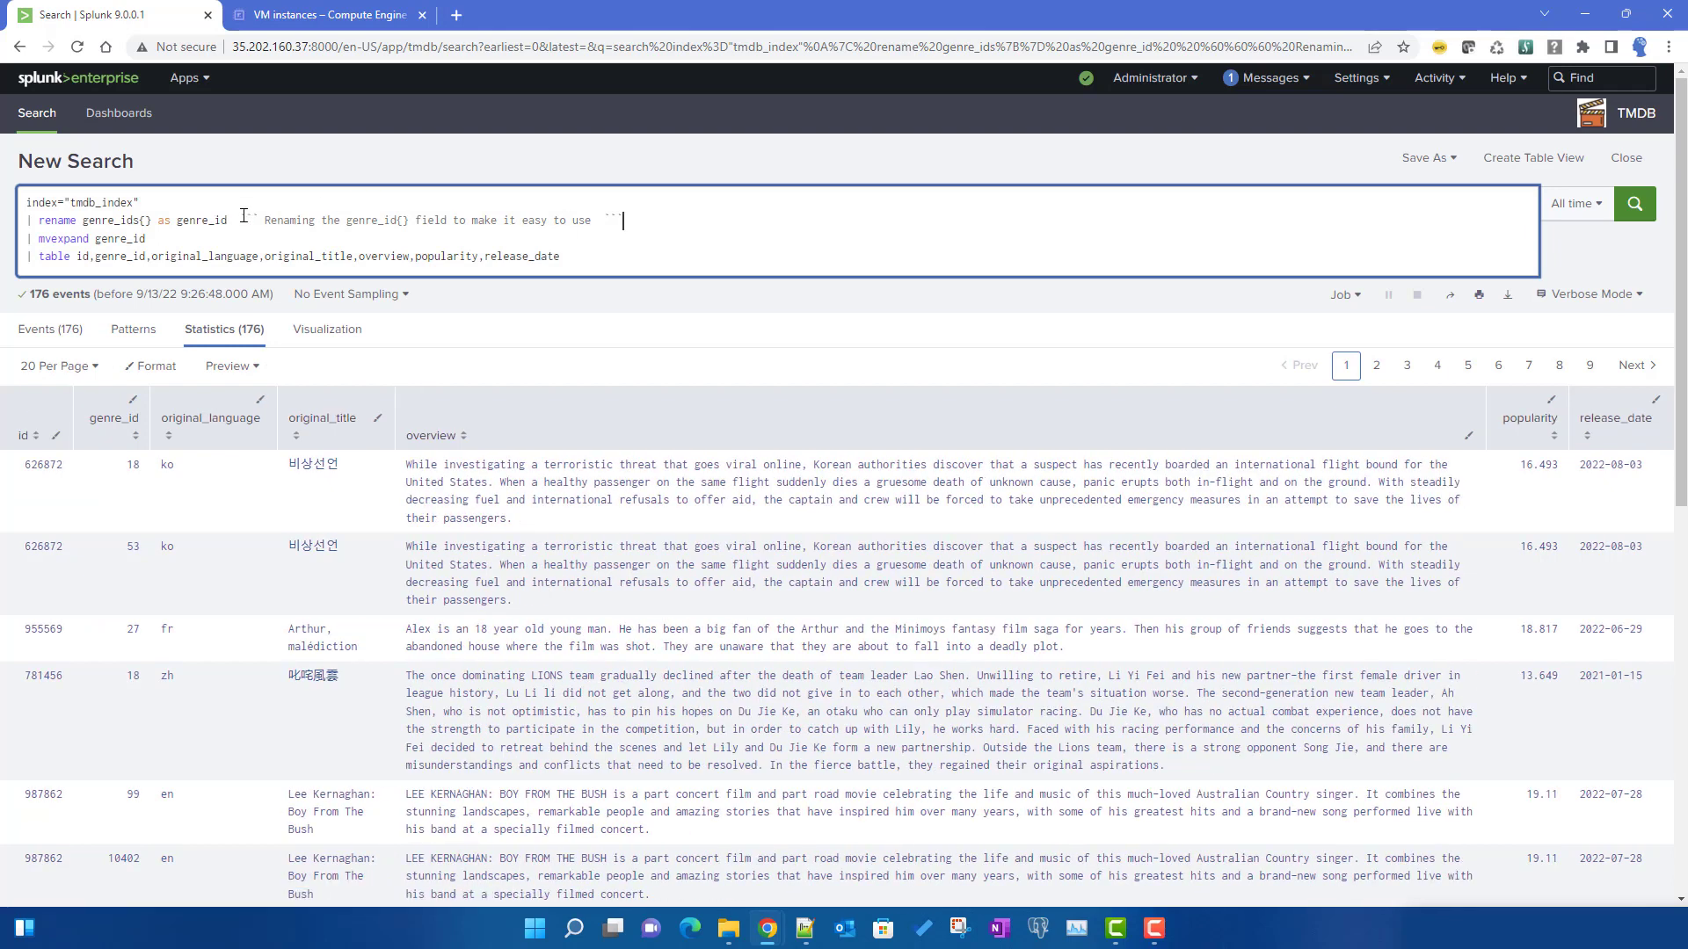
{"action": "left_click_drag", "start_coordinate": [243, 216], "coordinate": [669, 222]}
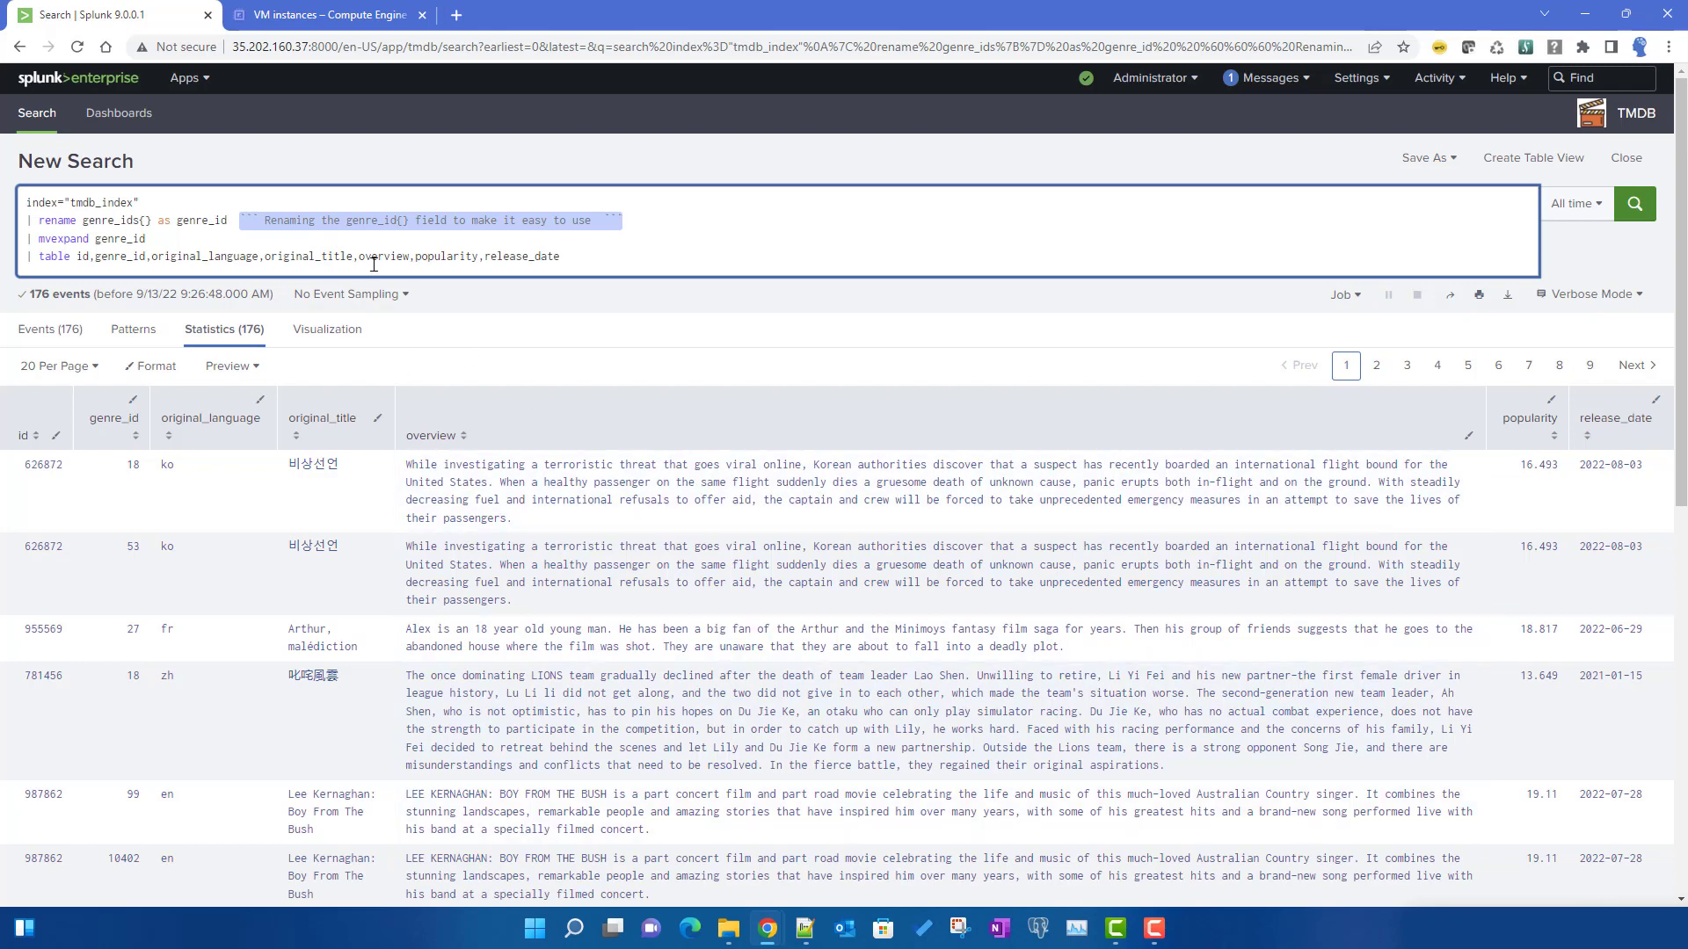
{"action": "left_click", "coordinate": [644, 249]}
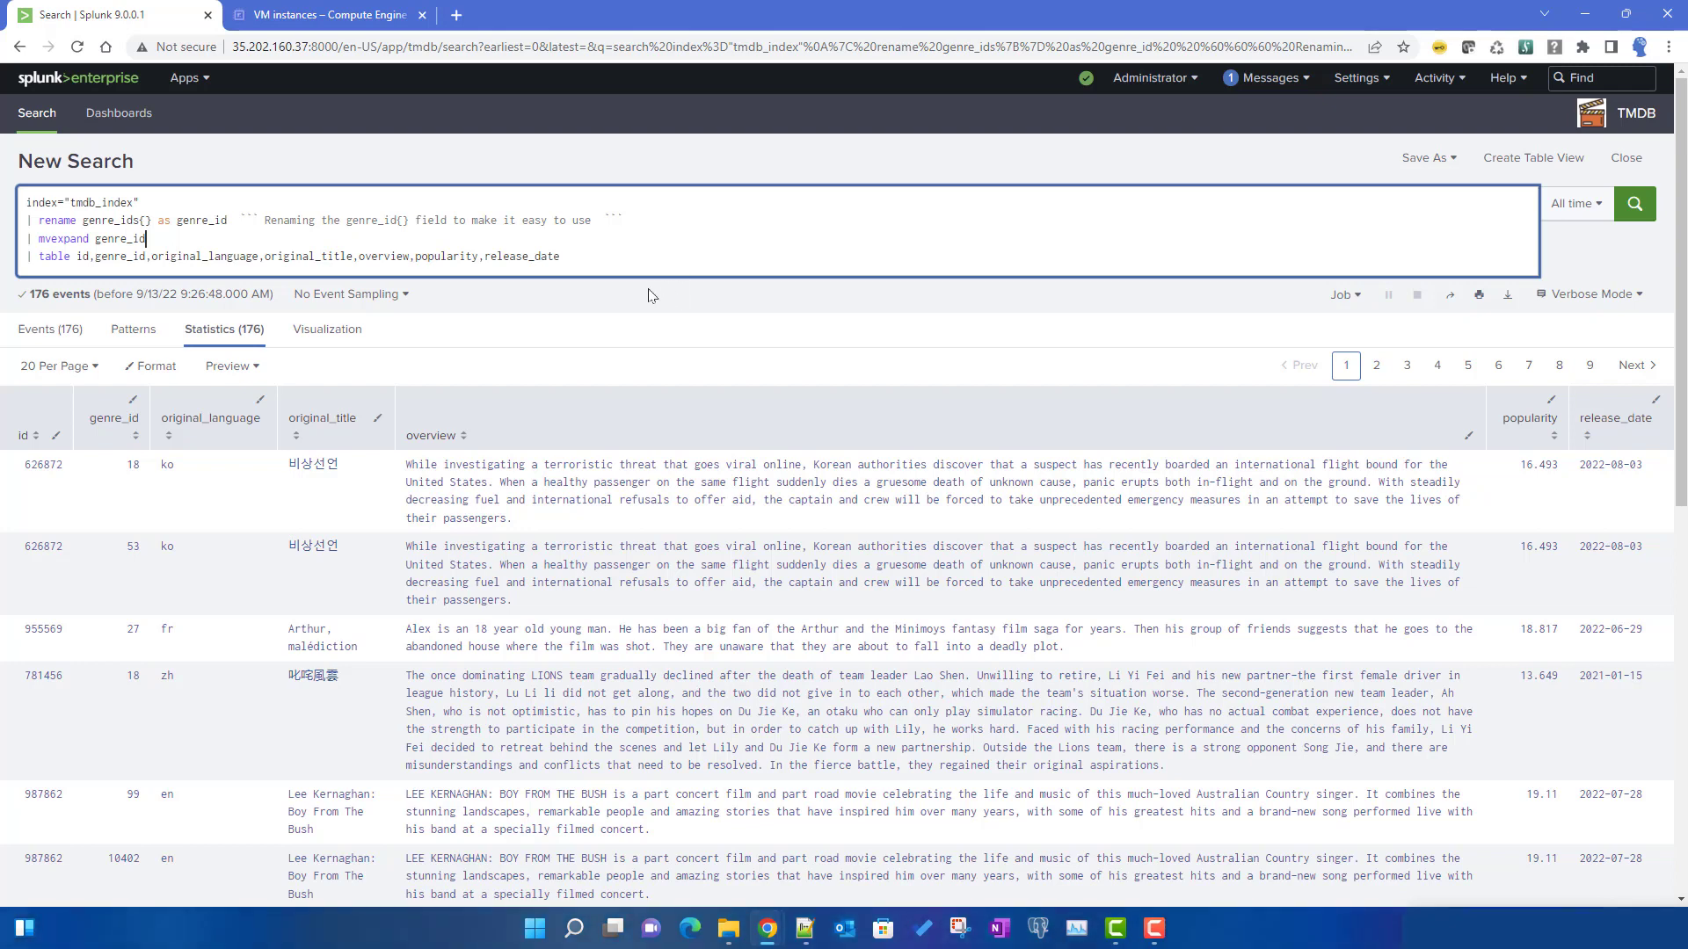
{"action": "left_click_drag", "start_coordinate": [605, 256], "coordinate": [26, 198]}
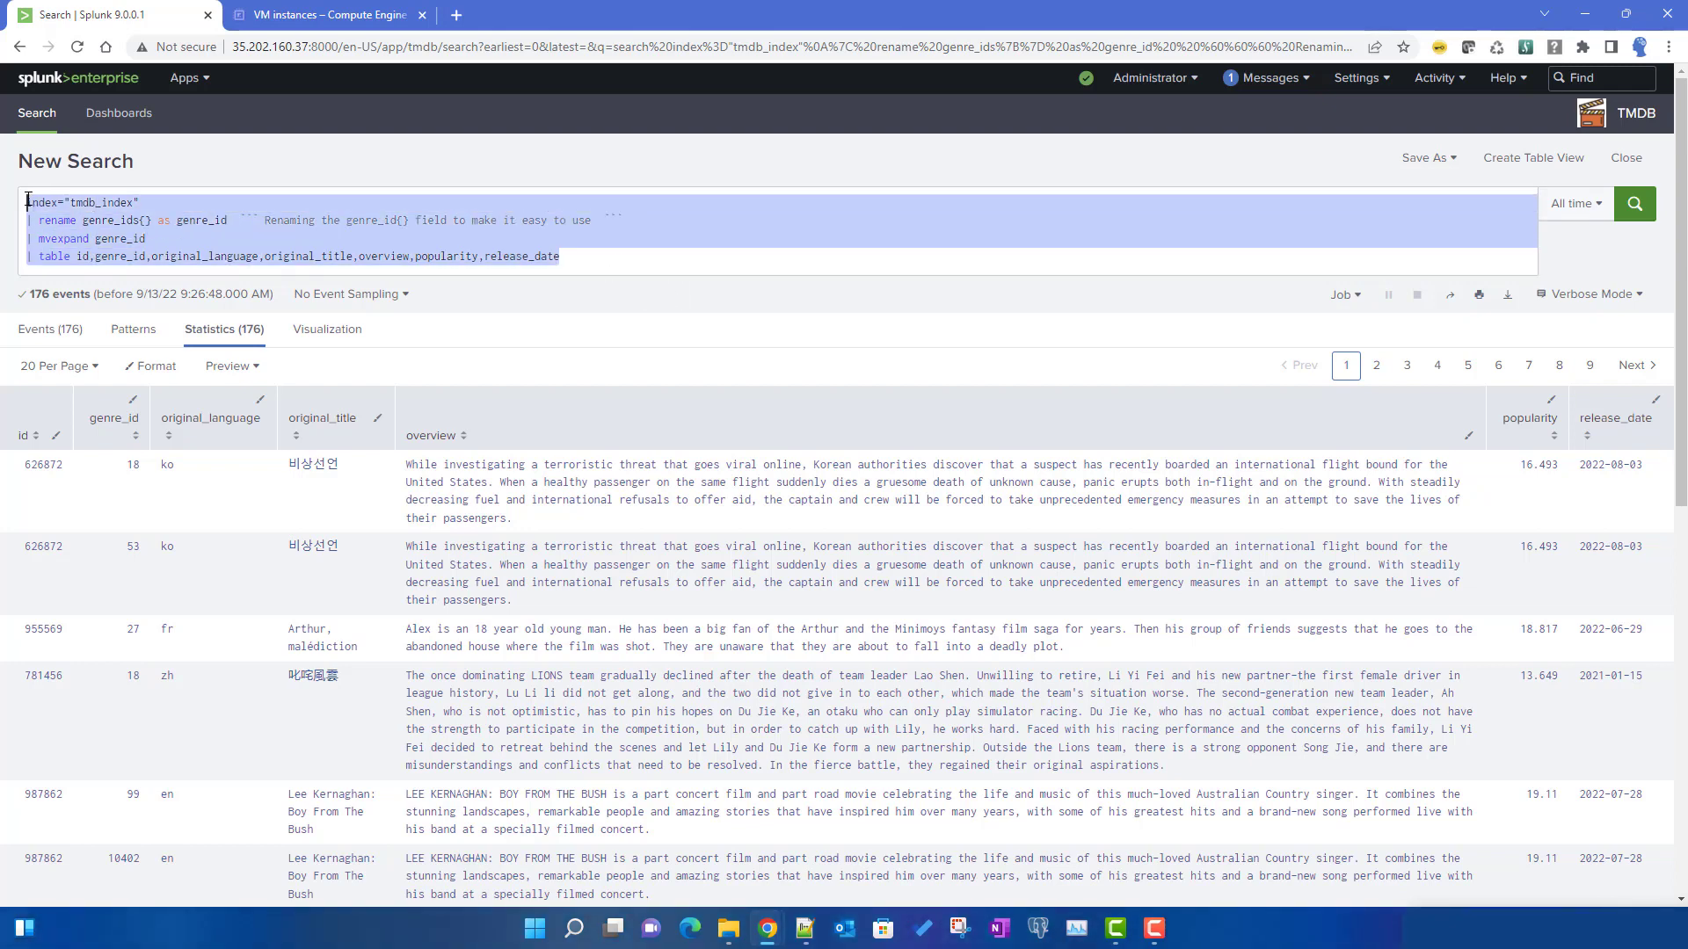
{"action": "left_click", "coordinate": [486, 241]}
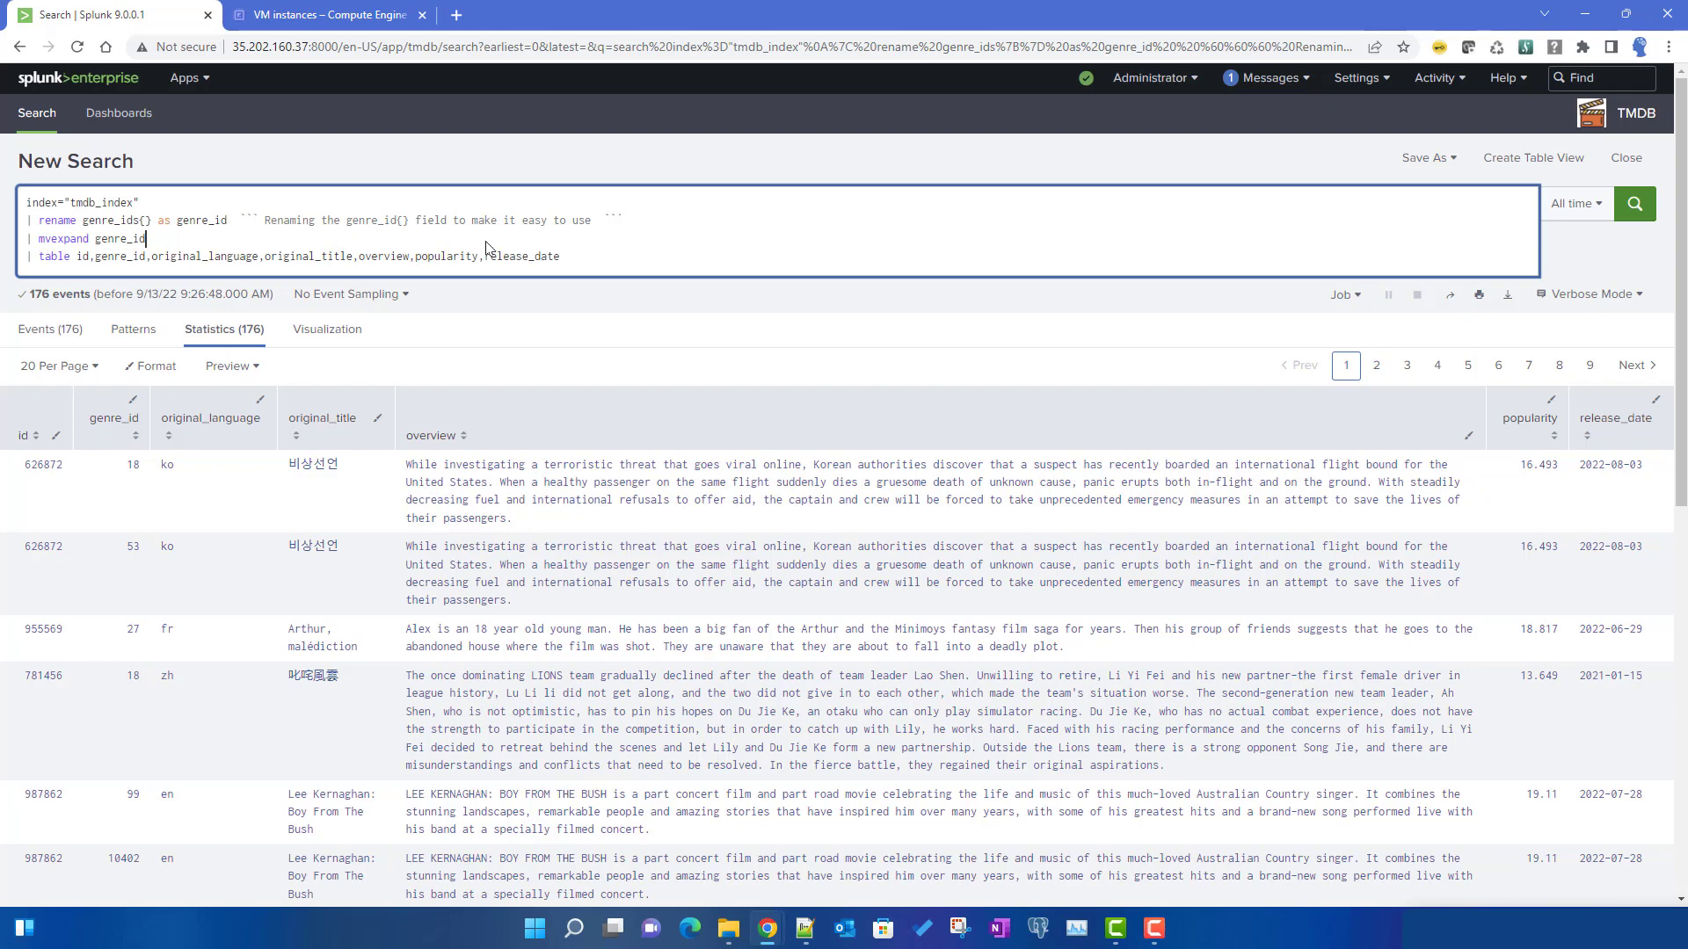
{"action": "left_click_drag", "start_coordinate": [240, 221], "coordinate": [662, 219]}
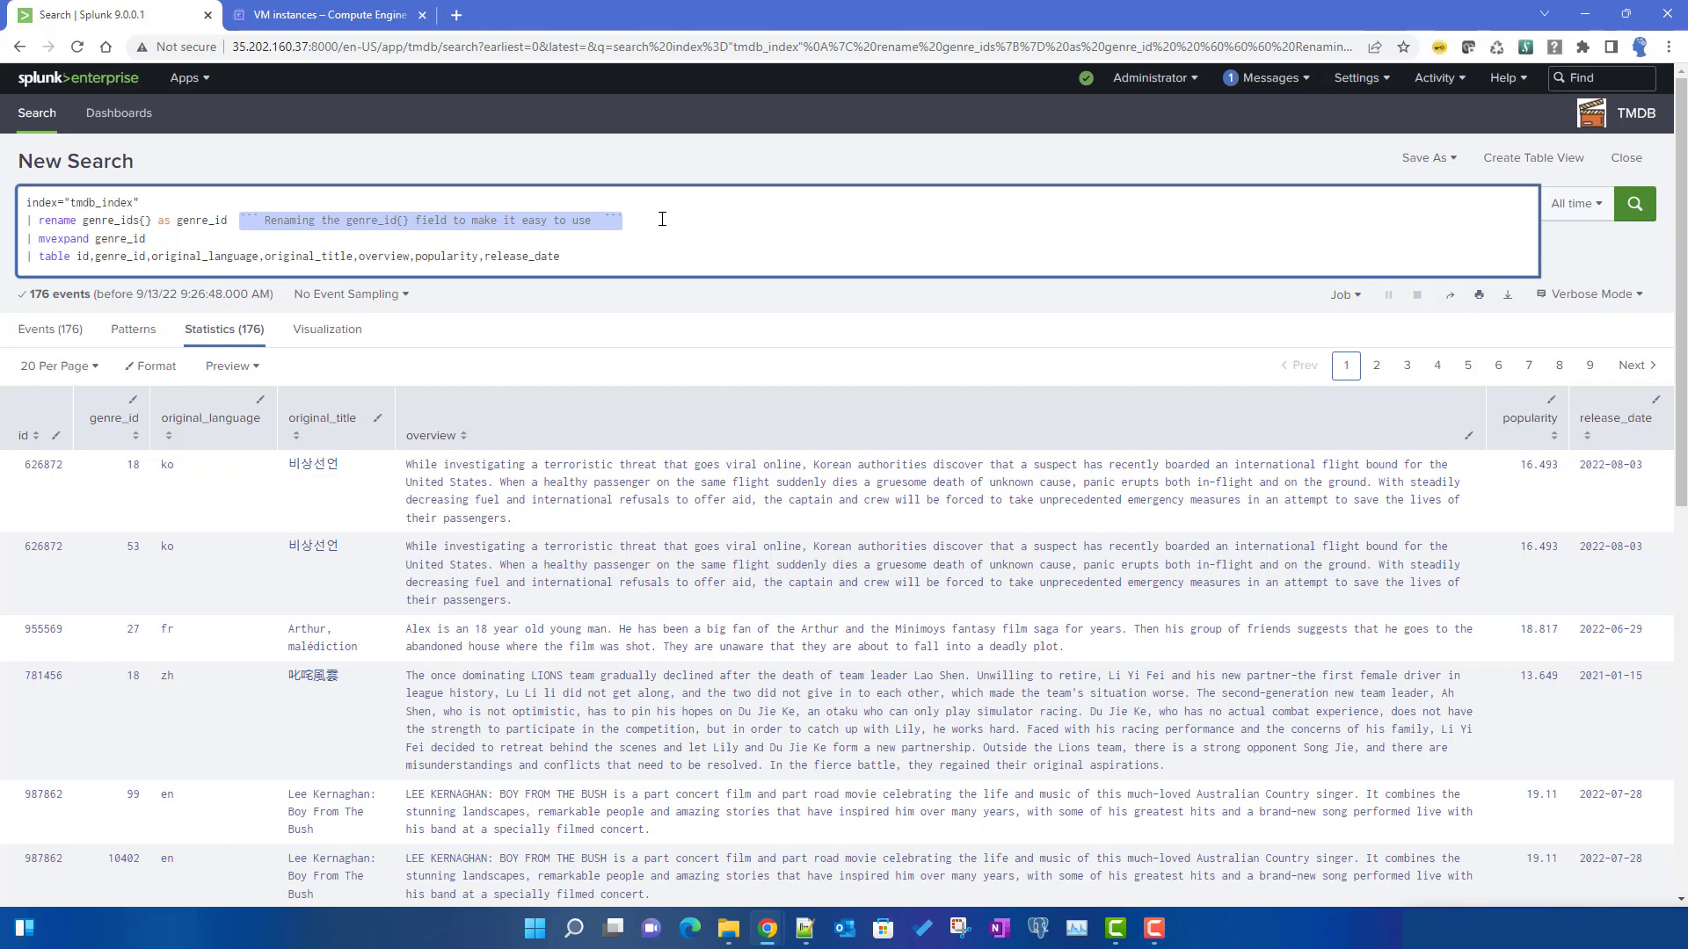
{"action": "left_click", "coordinate": [661, 220]}
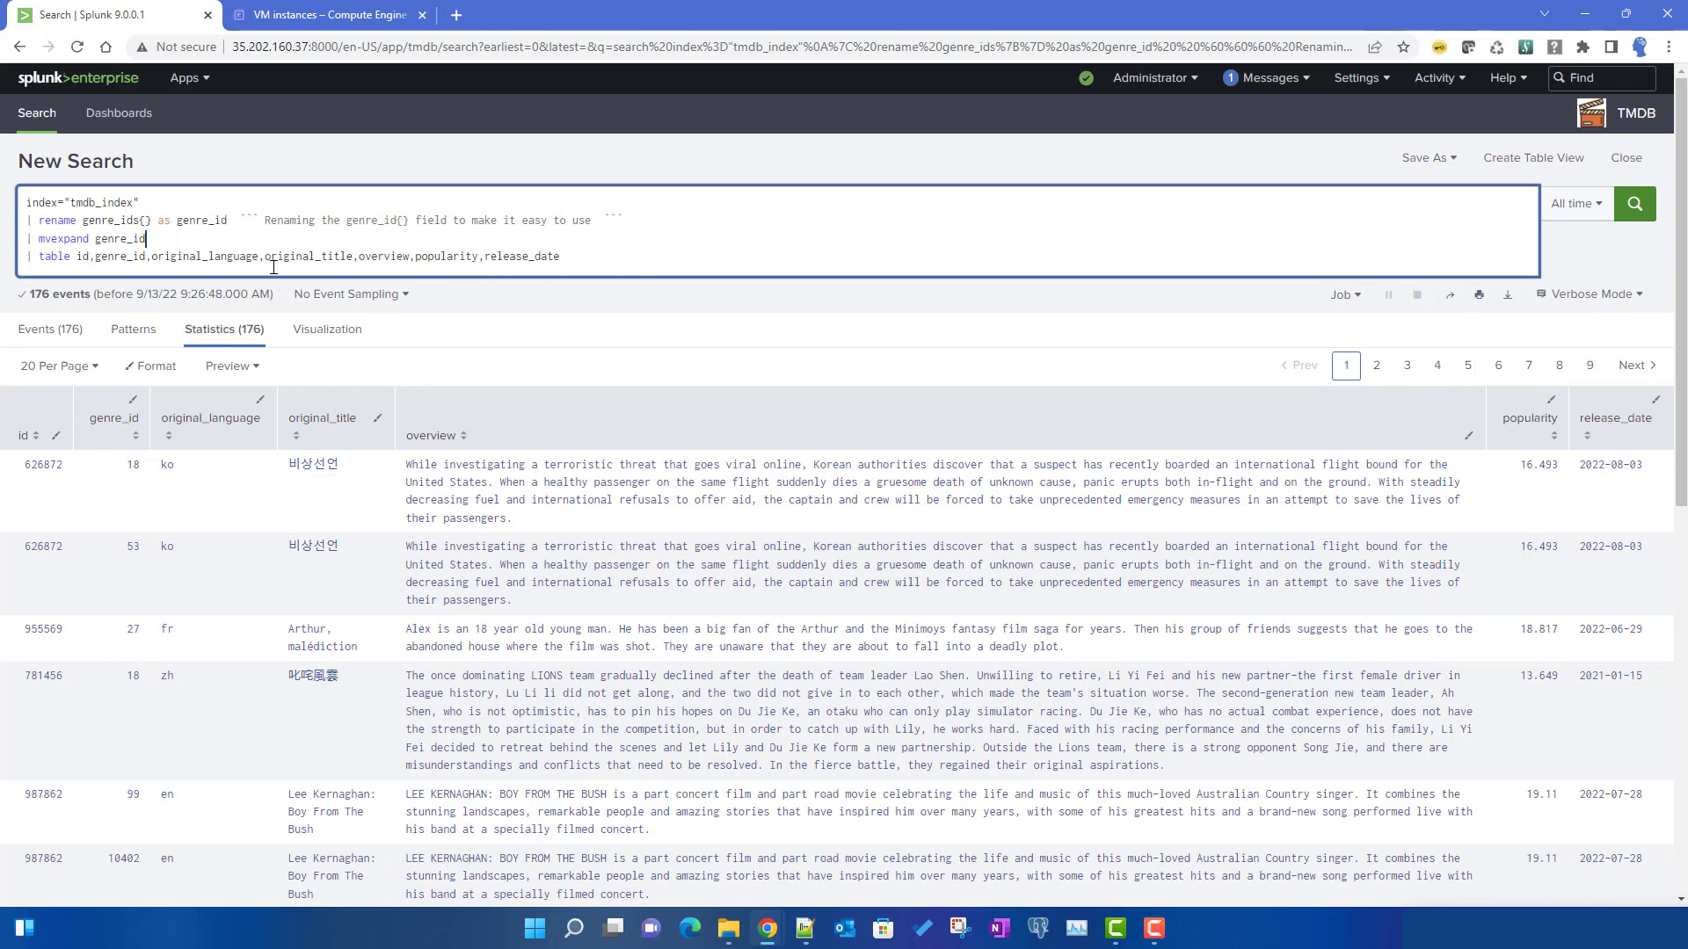
{"action": "left_click_drag", "start_coordinate": [28, 238], "coordinate": [79, 238]}
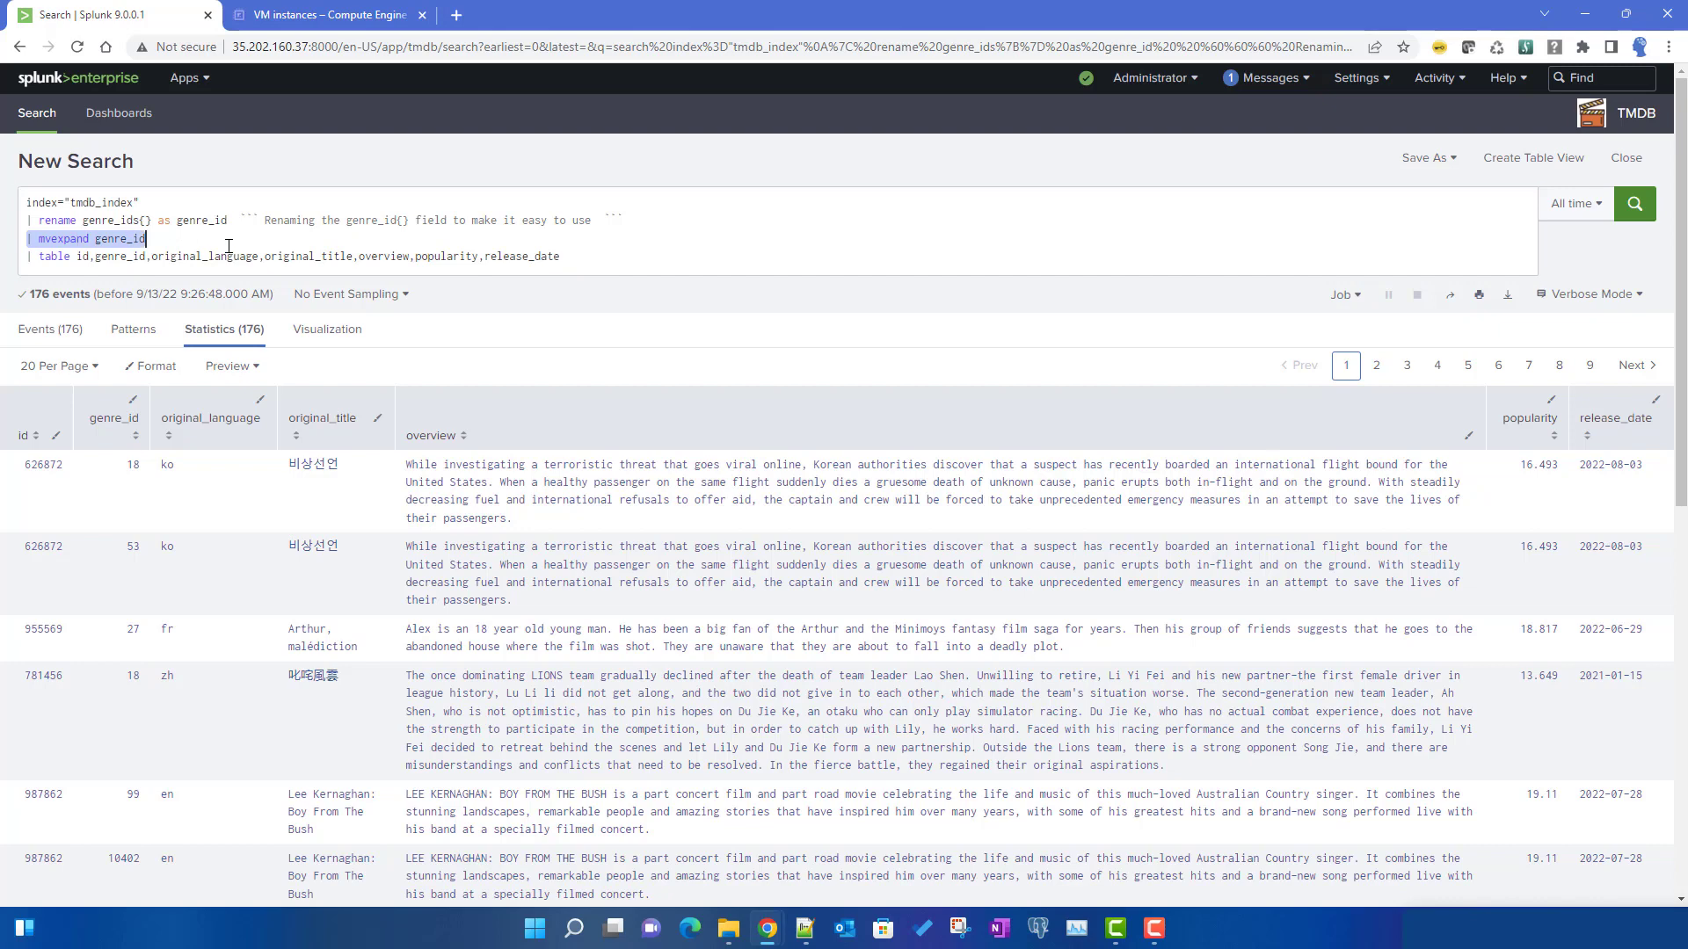
{"action": "left_click", "coordinate": [145, 239]}
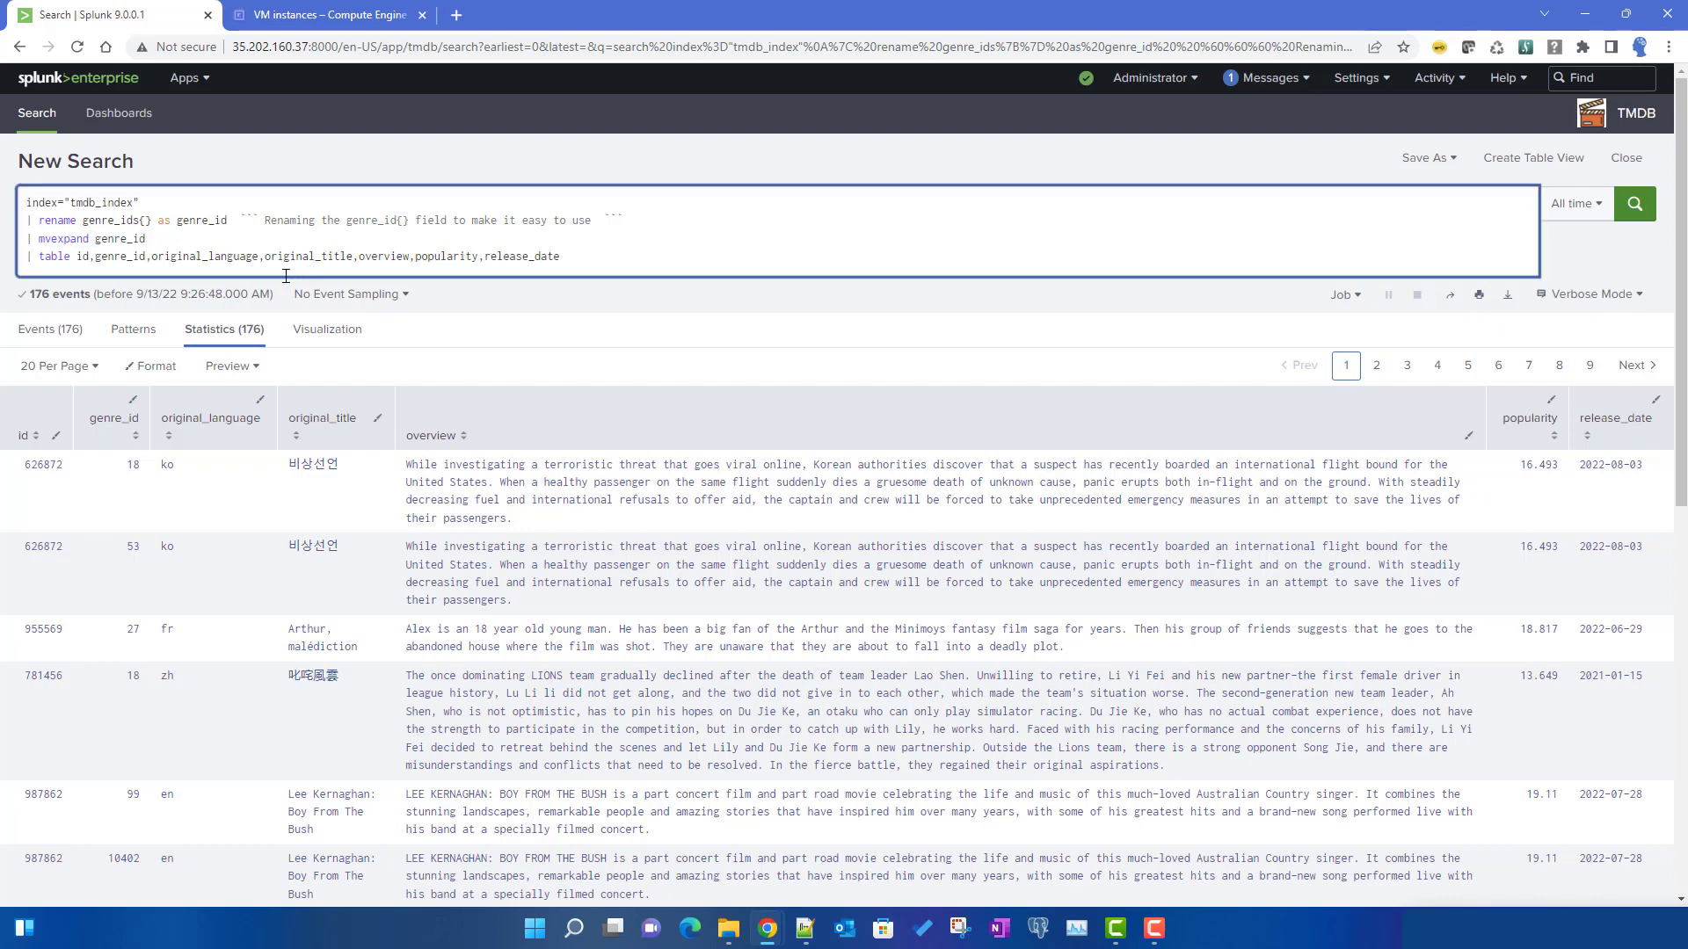
- Comment out the mvexpand and table lines by enclosing them in triple backticks, and rerun the search
{"action": "left_click", "coordinate": [29, 242]}
{"action": "type", "text": "```"}
{"action": "left_click", "coordinate": [668, 256]}
{"action": "type", "text": "```"}
{"action": "left_click", "coordinate": [633, 220]}
{"action": "key", "text": "Return"}
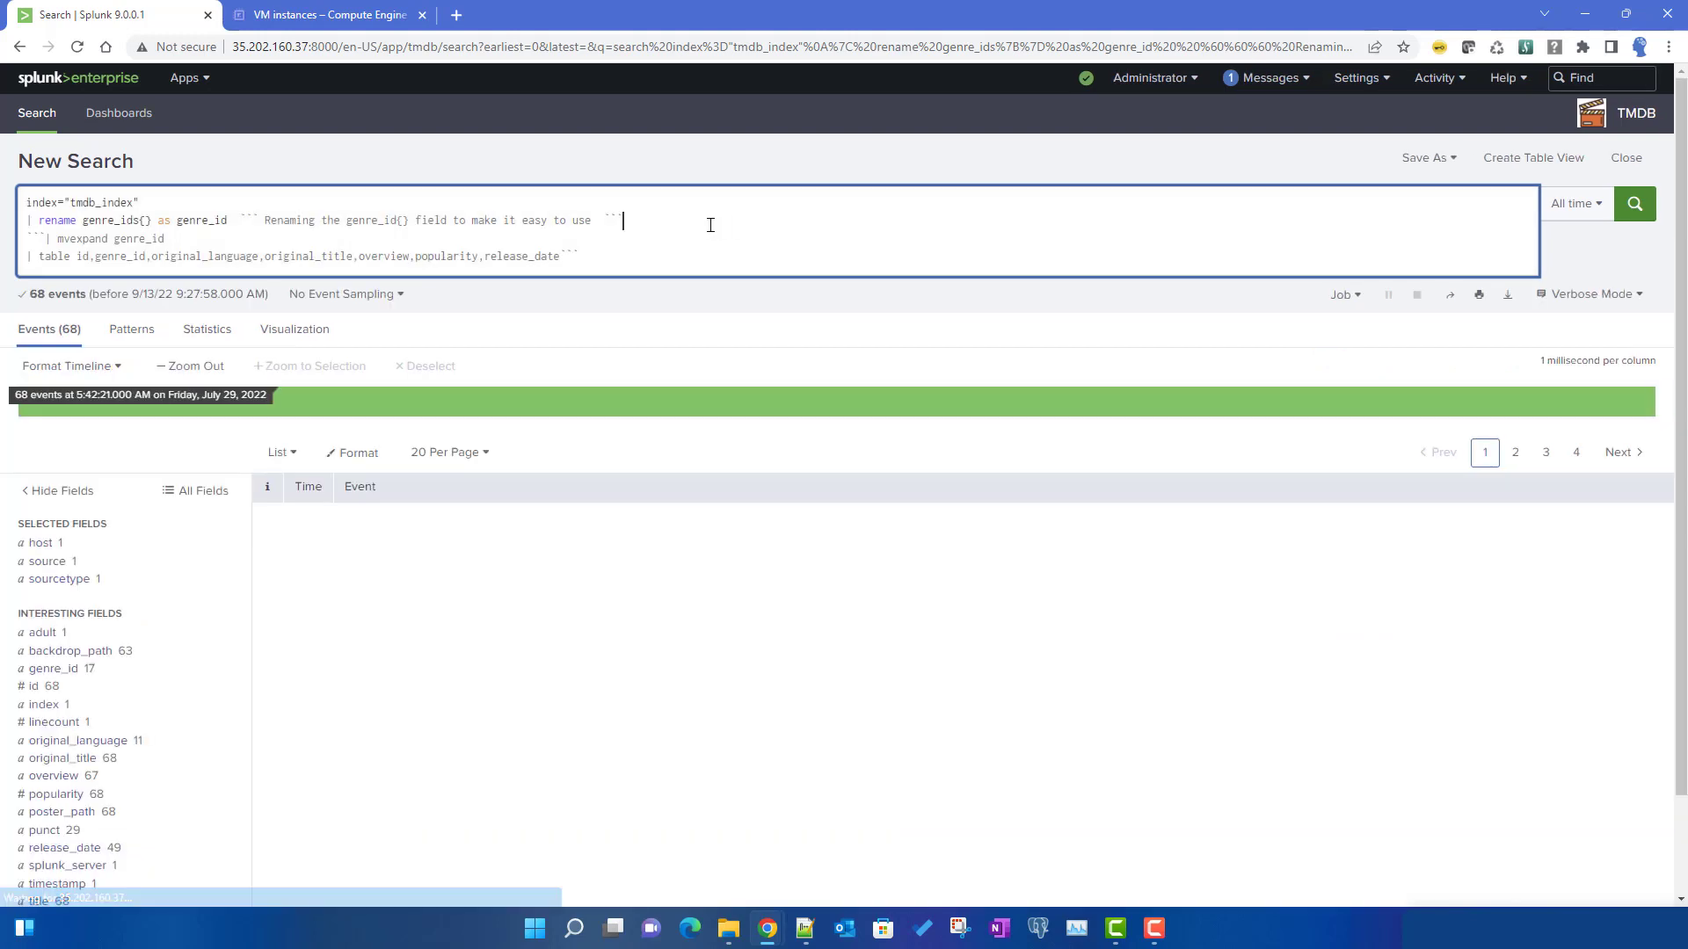
- Add the line "| table genre_id" between the rename command and the commented-out block, and run the search
{"action": "key", "text": "shift+Return"}
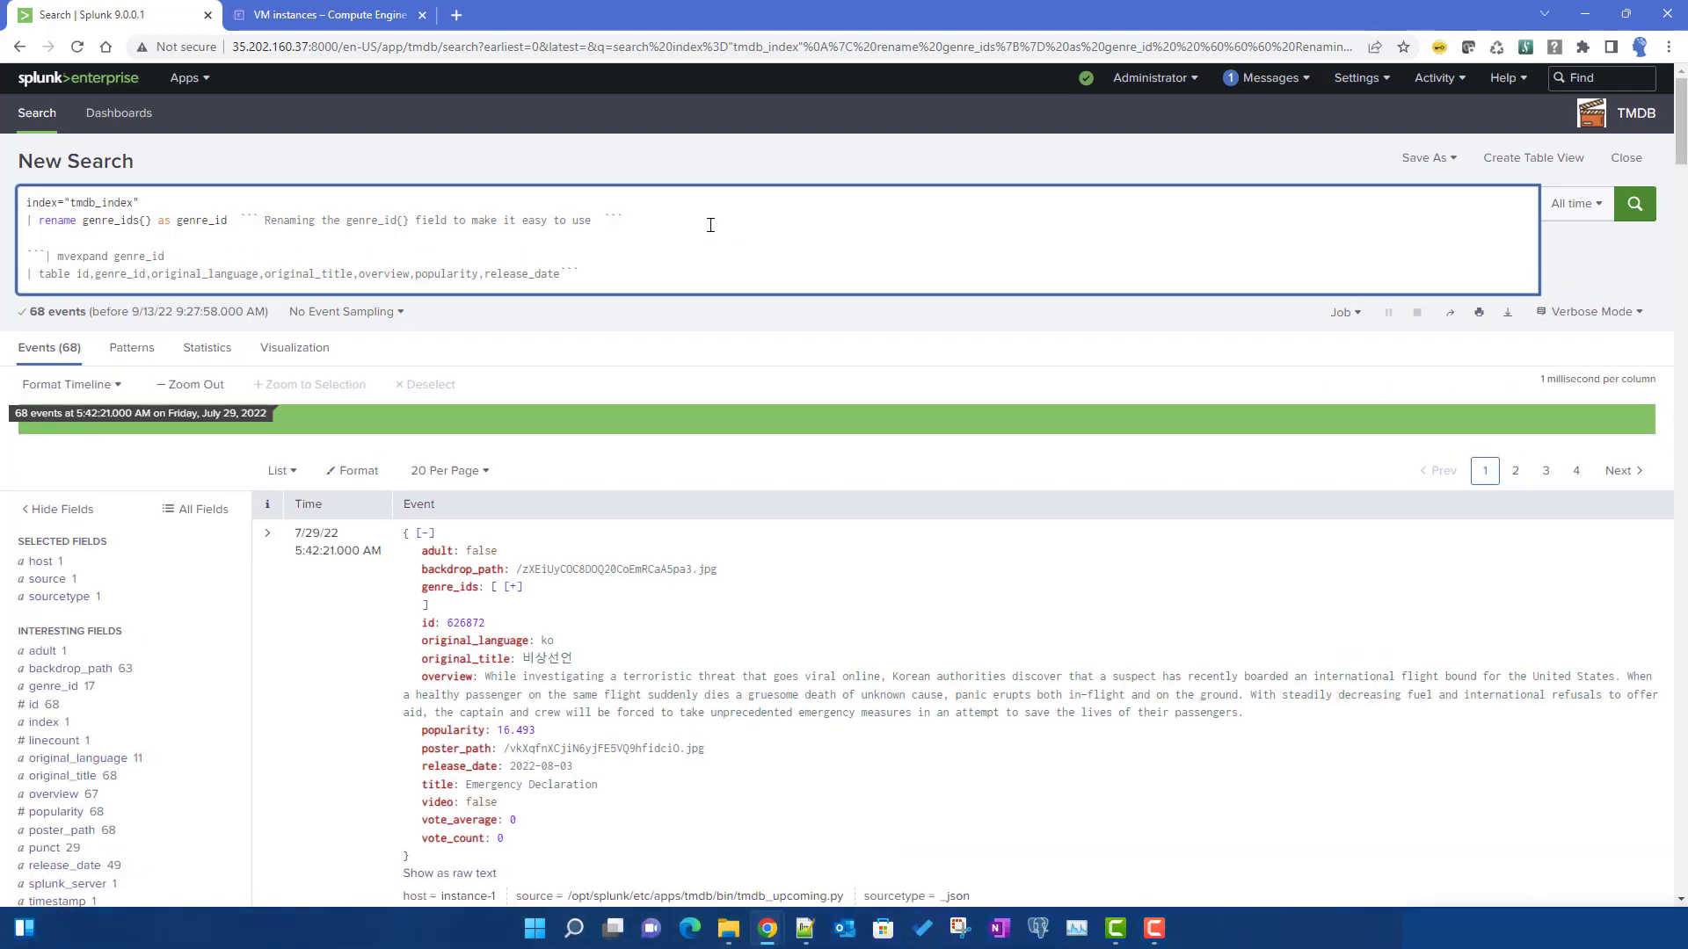
{"action": "type", "text": "|  tab"}
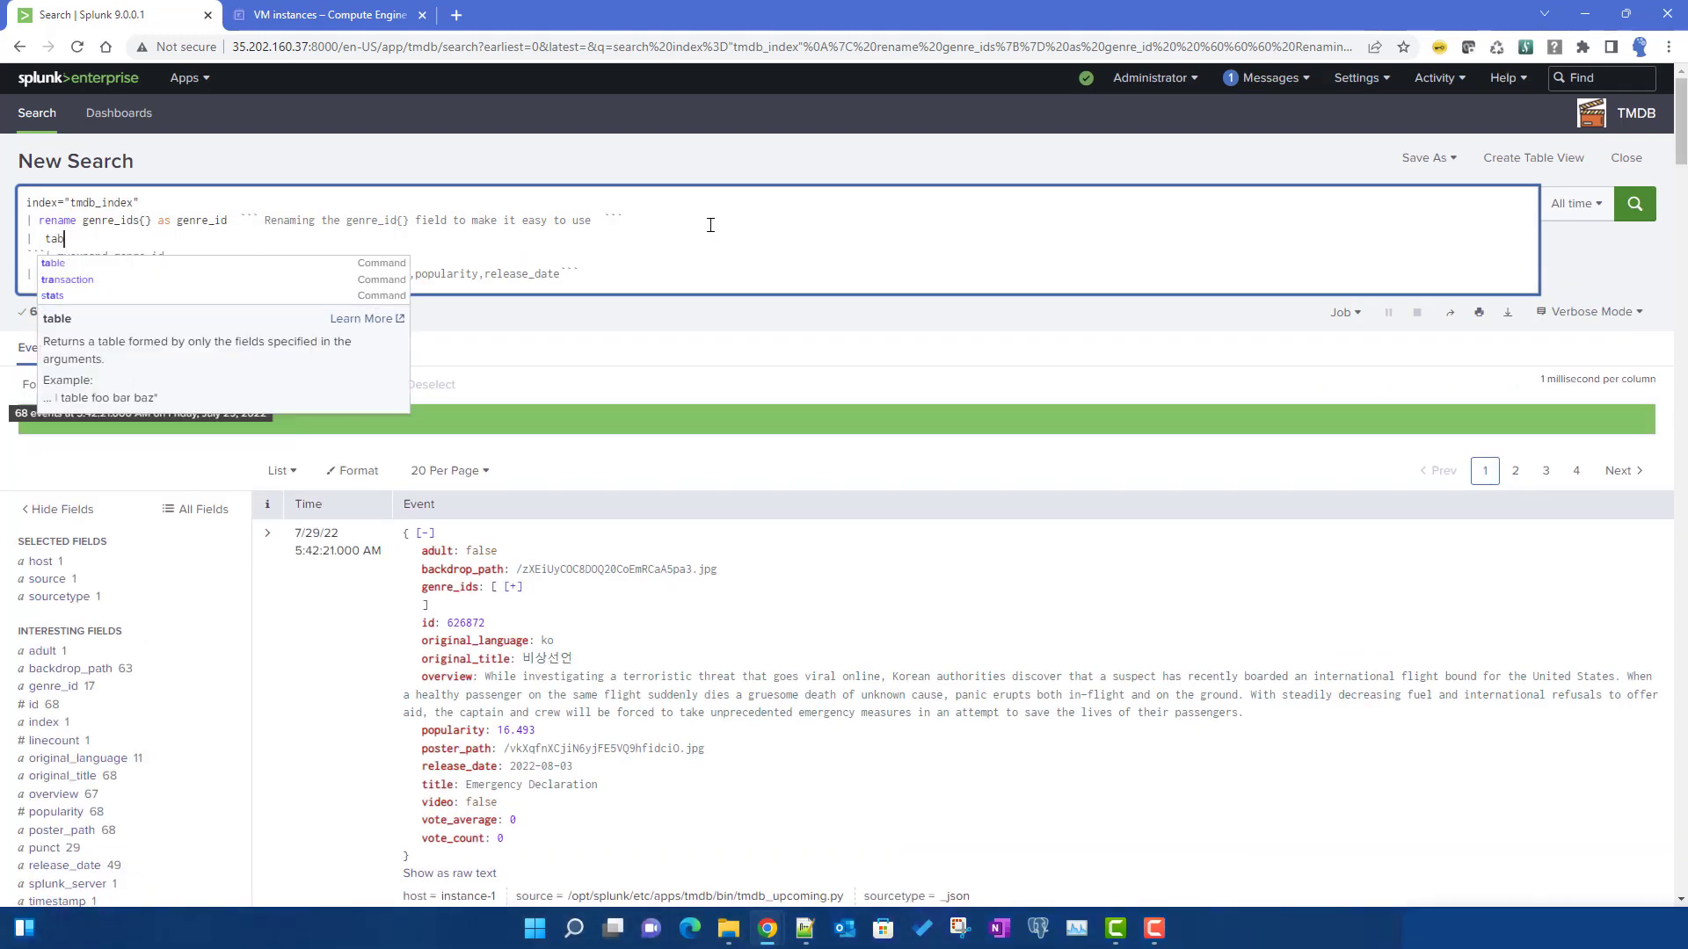
{"action": "type", "text": "le"}
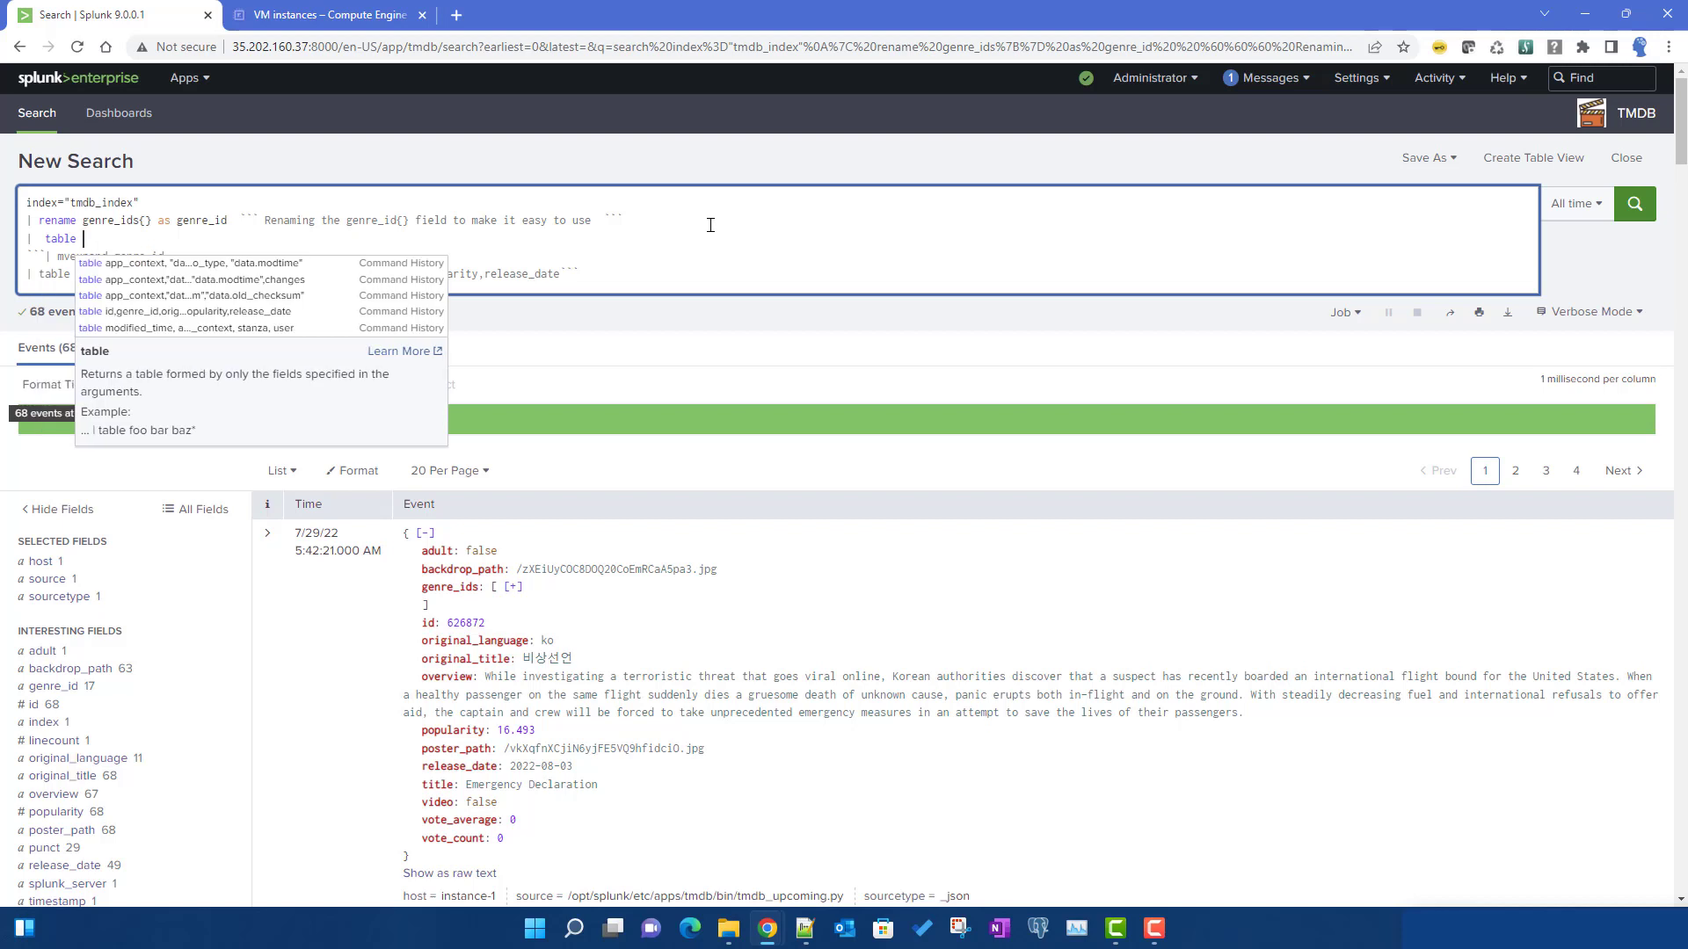
{"action": "double_click", "coordinate": [208, 222]}
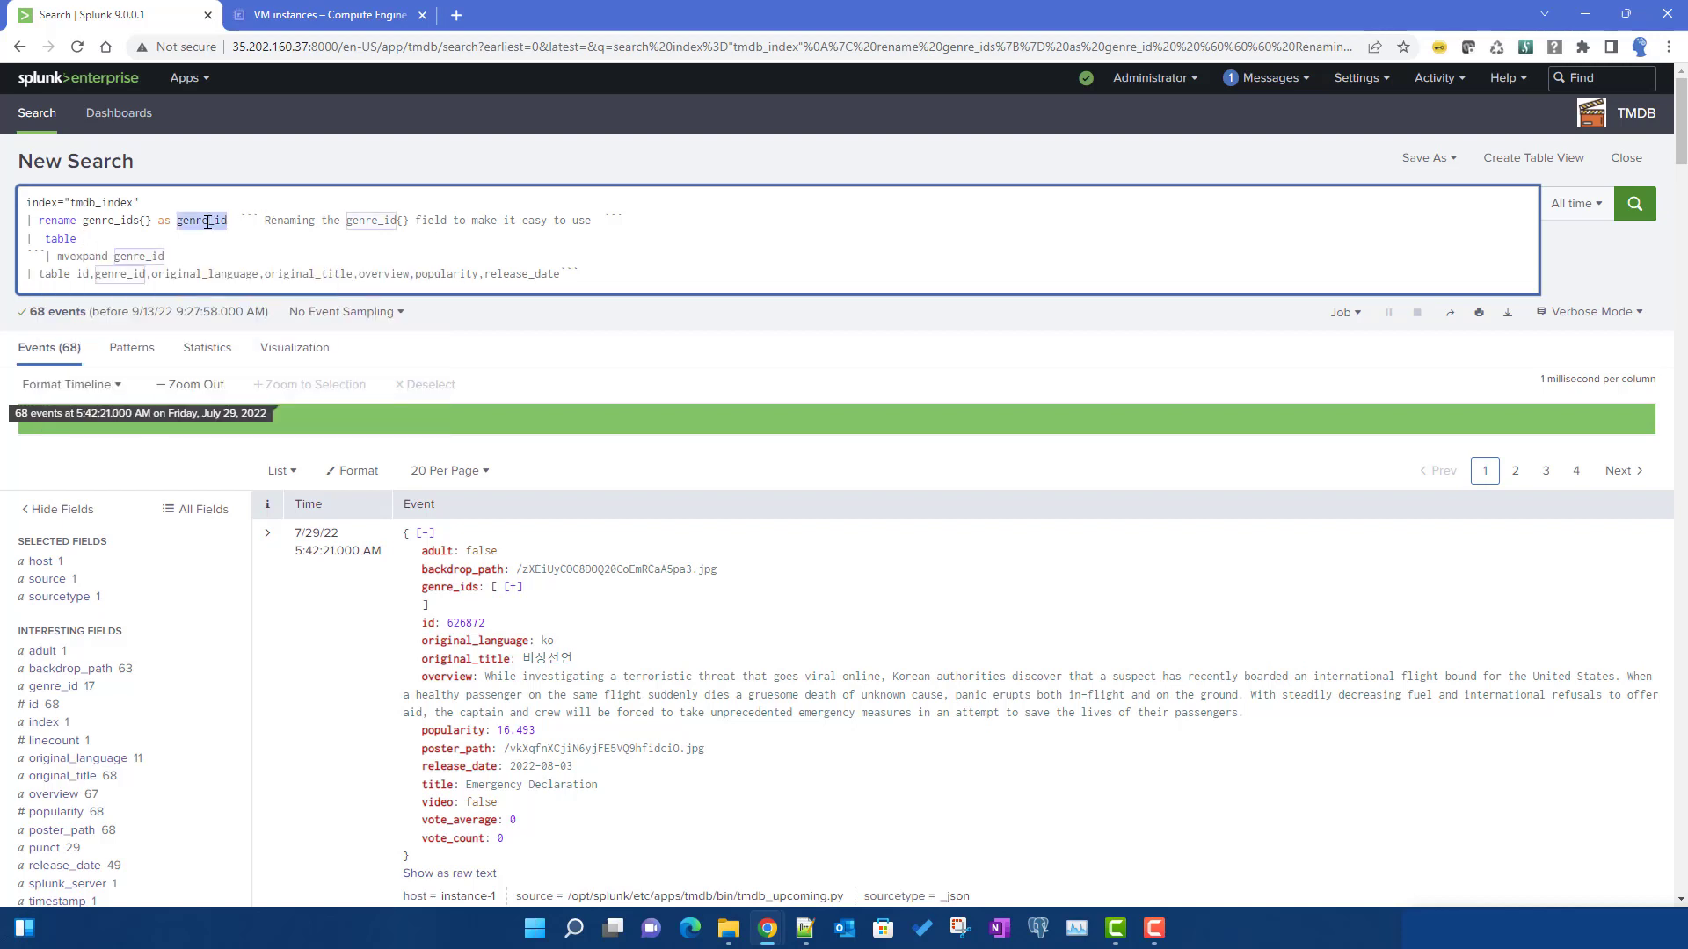
{"action": "key", "text": "ctrl+c"}
{"action": "left_click", "coordinate": [145, 244]}
{"action": "key", "text": "ctrl+v"}
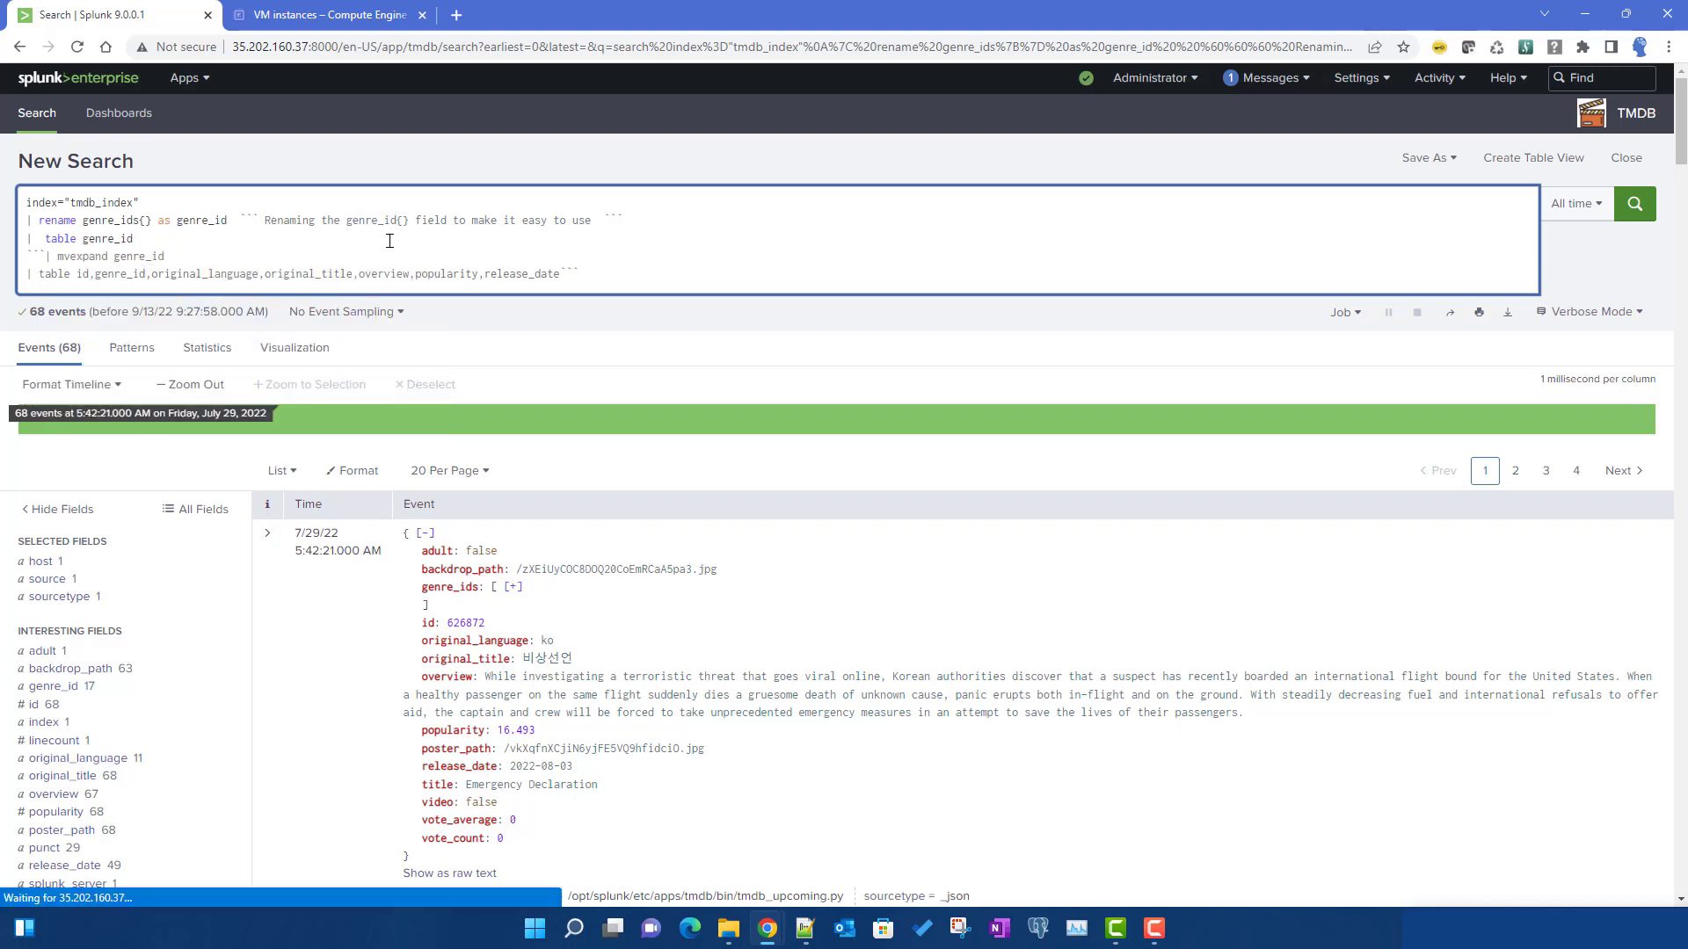
{"action": "key", "text": "Return"}
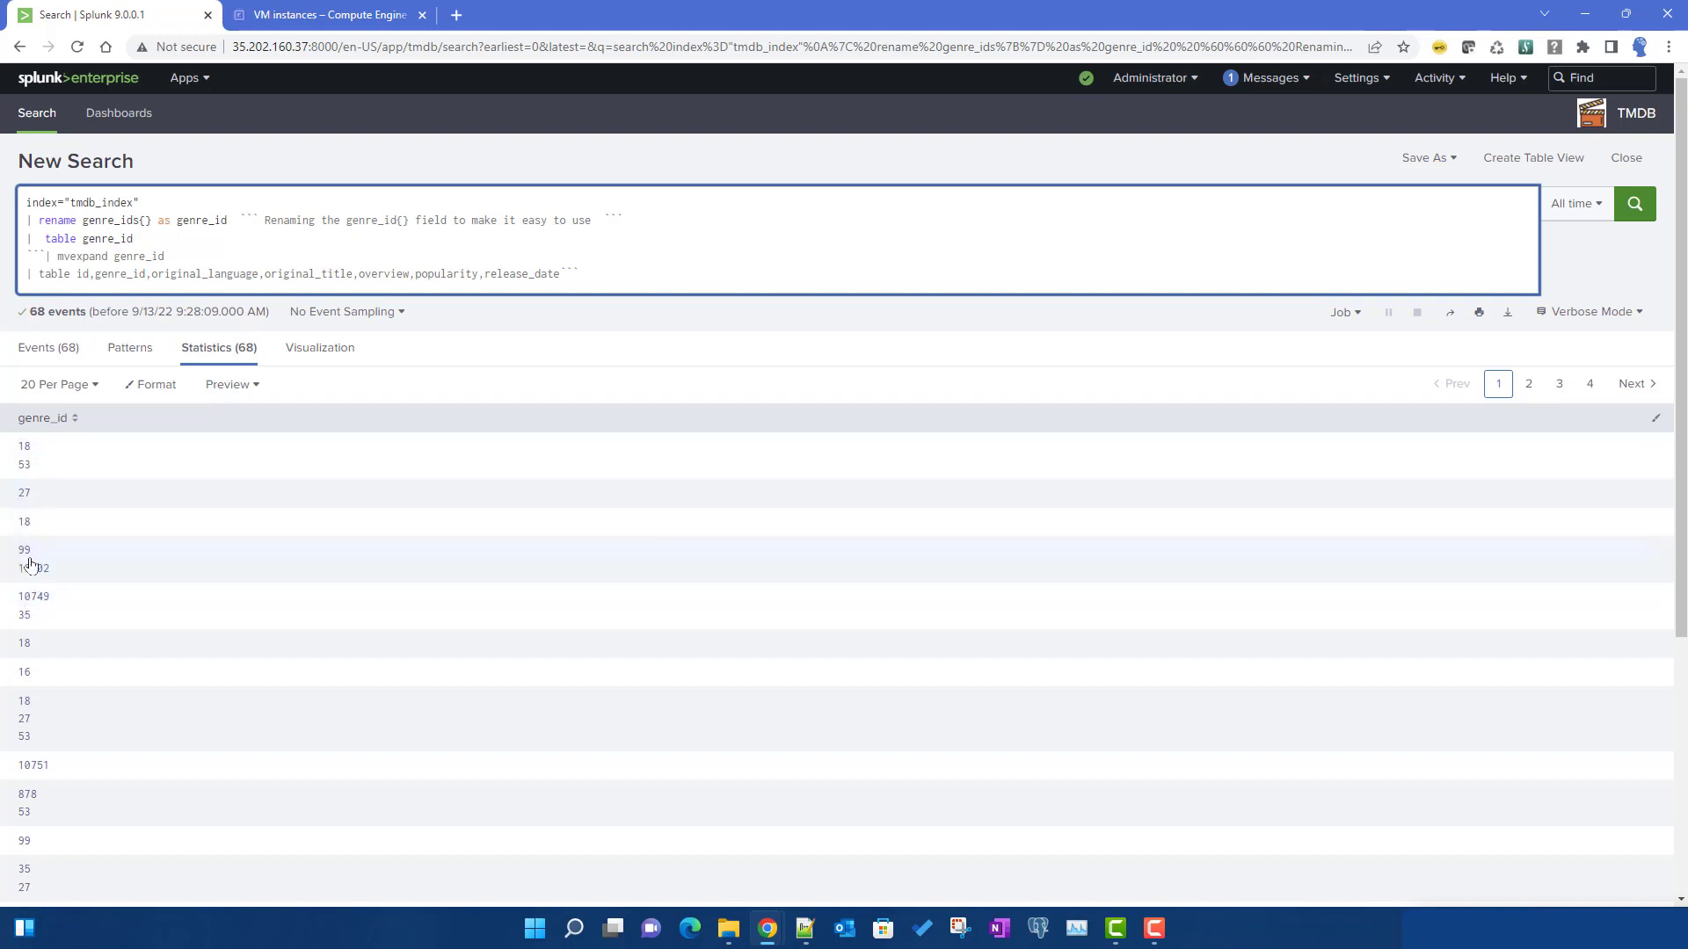
- Delete the "| table genre_id" command below the rename line
{"action": "double_click", "coordinate": [84, 256]}
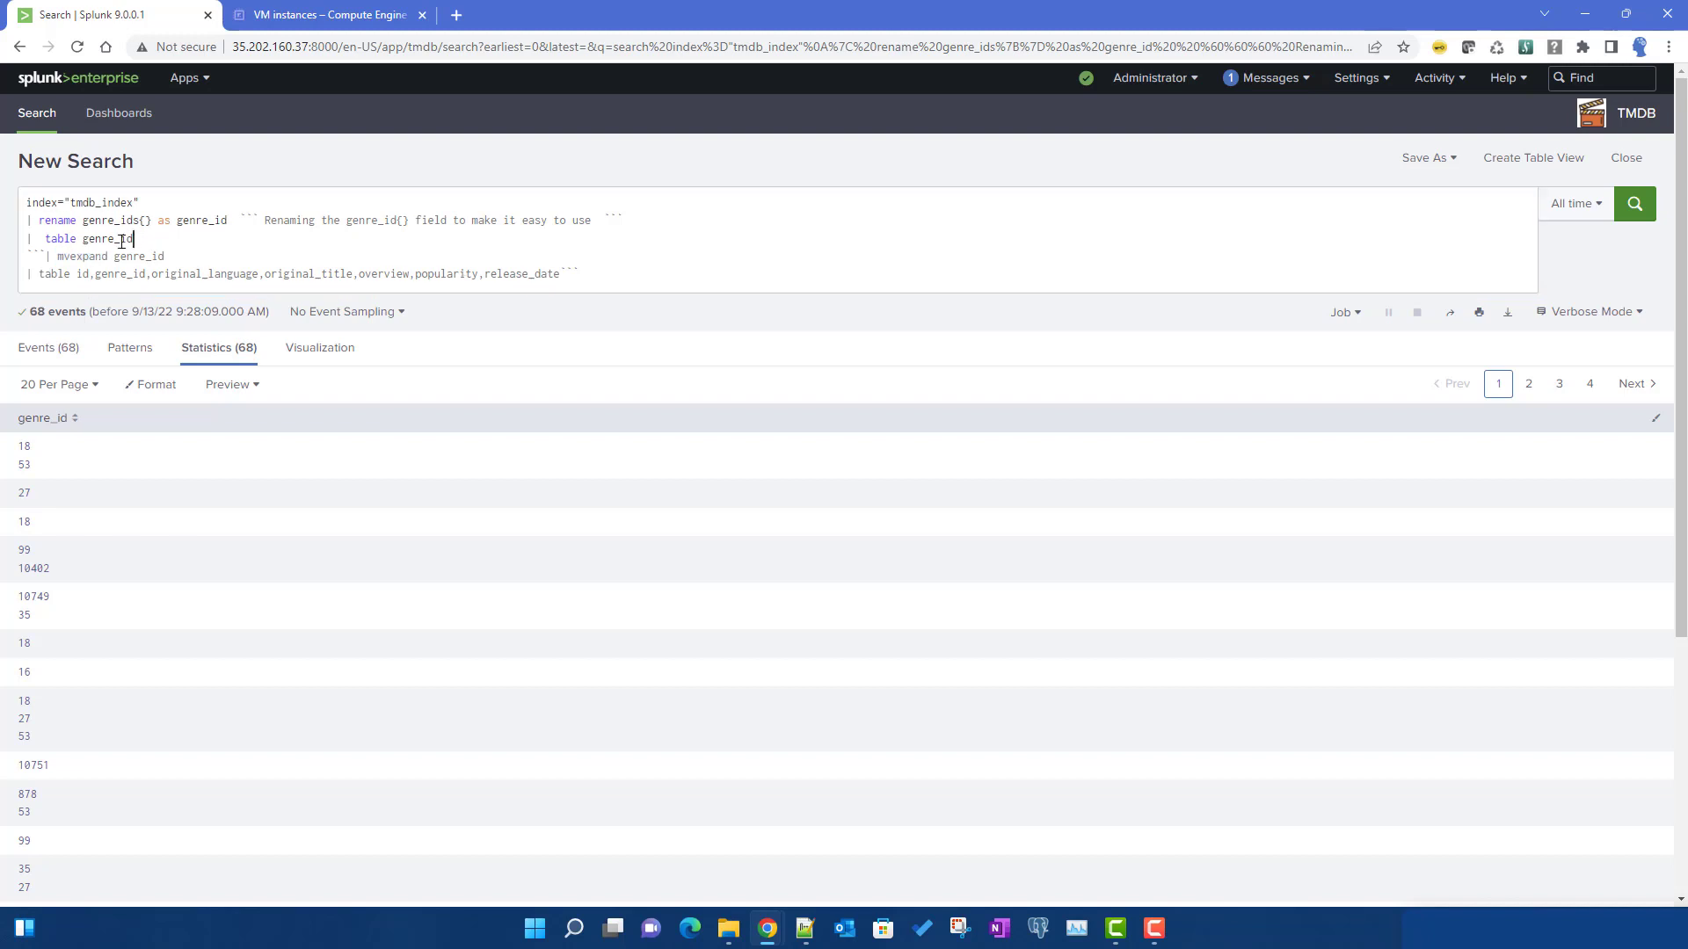
{"action": "left_click_drag", "start_coordinate": [138, 239], "coordinate": [4, 243]}
{"action": "key", "text": "BackSpace"}
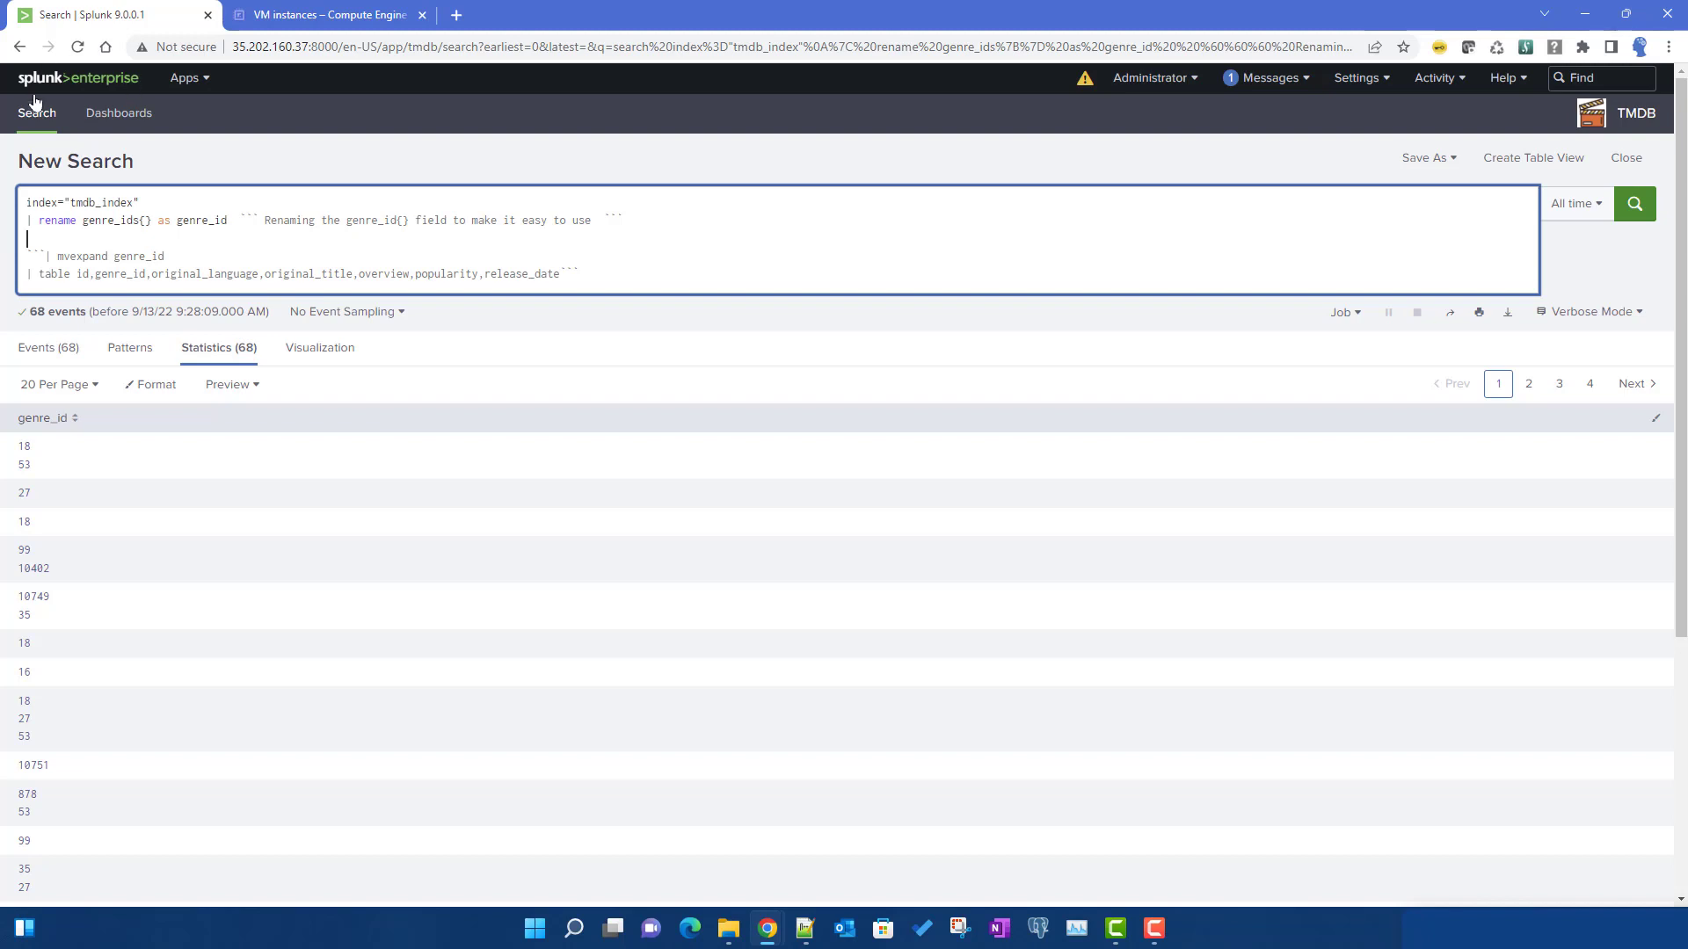
- Open the app's Search page in a new browser tab and switch to it
{"action": "right_click", "coordinate": [97, 113]}
{"action": "left_click", "coordinate": [88, 129]}
{"action": "left_click", "coordinate": [327, 16]}
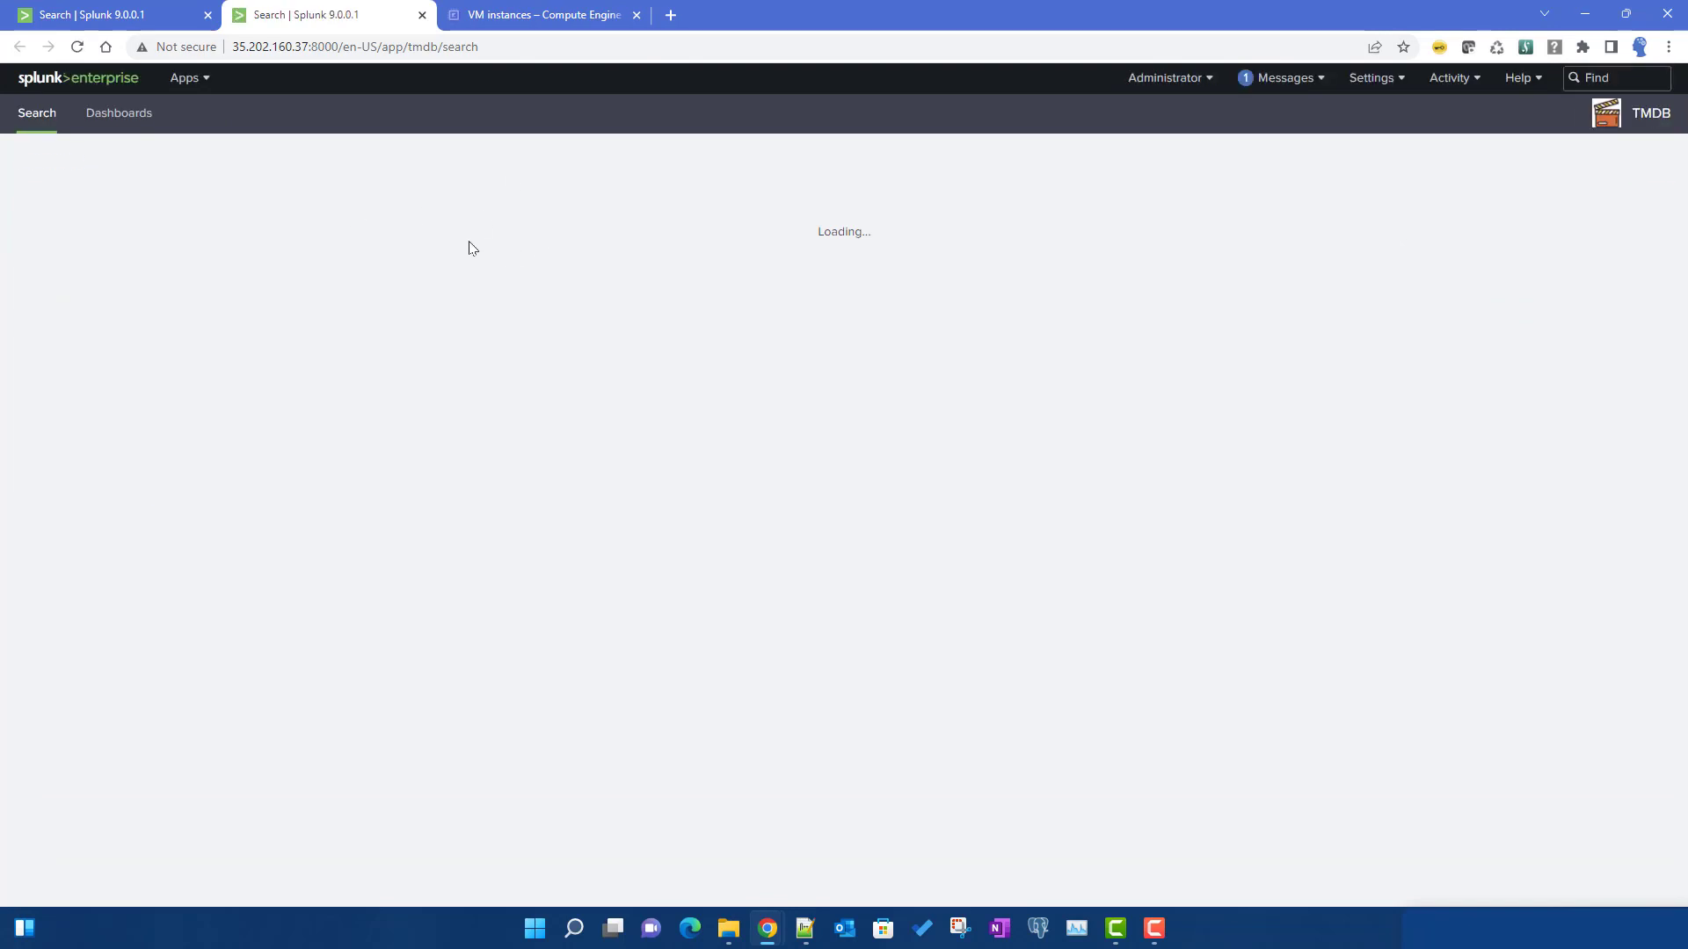
- Enter and run the search "| makeresults" in the new tab
{"action": "type", "text": "| "}
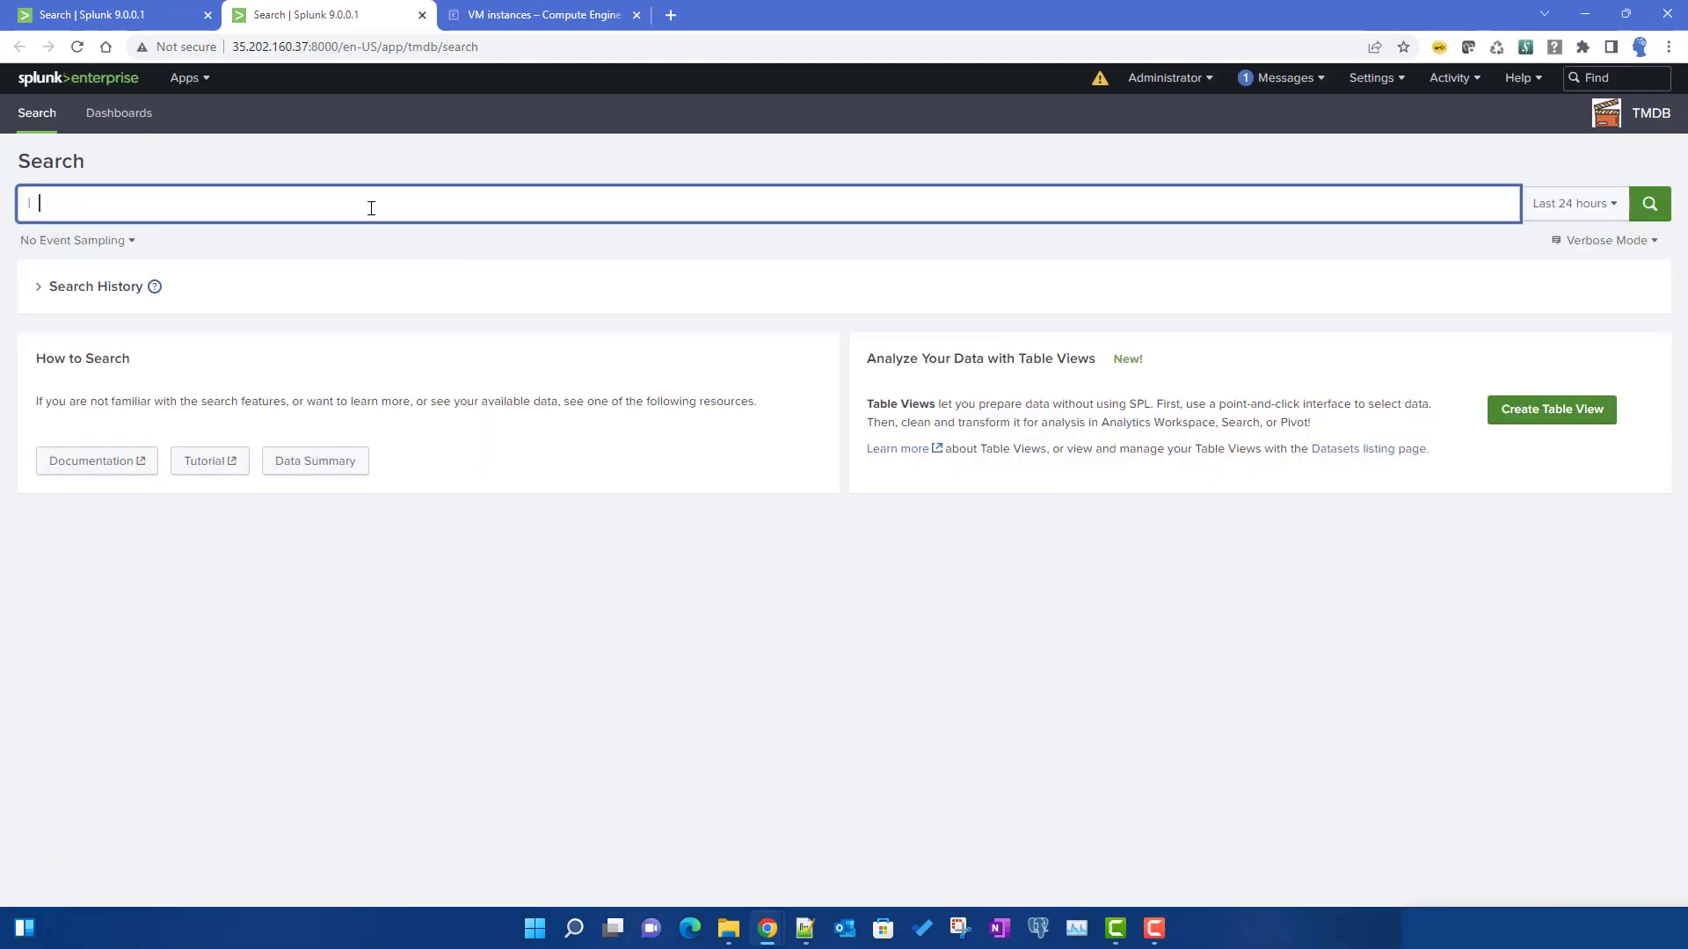
{"action": "type", "text": "make"}
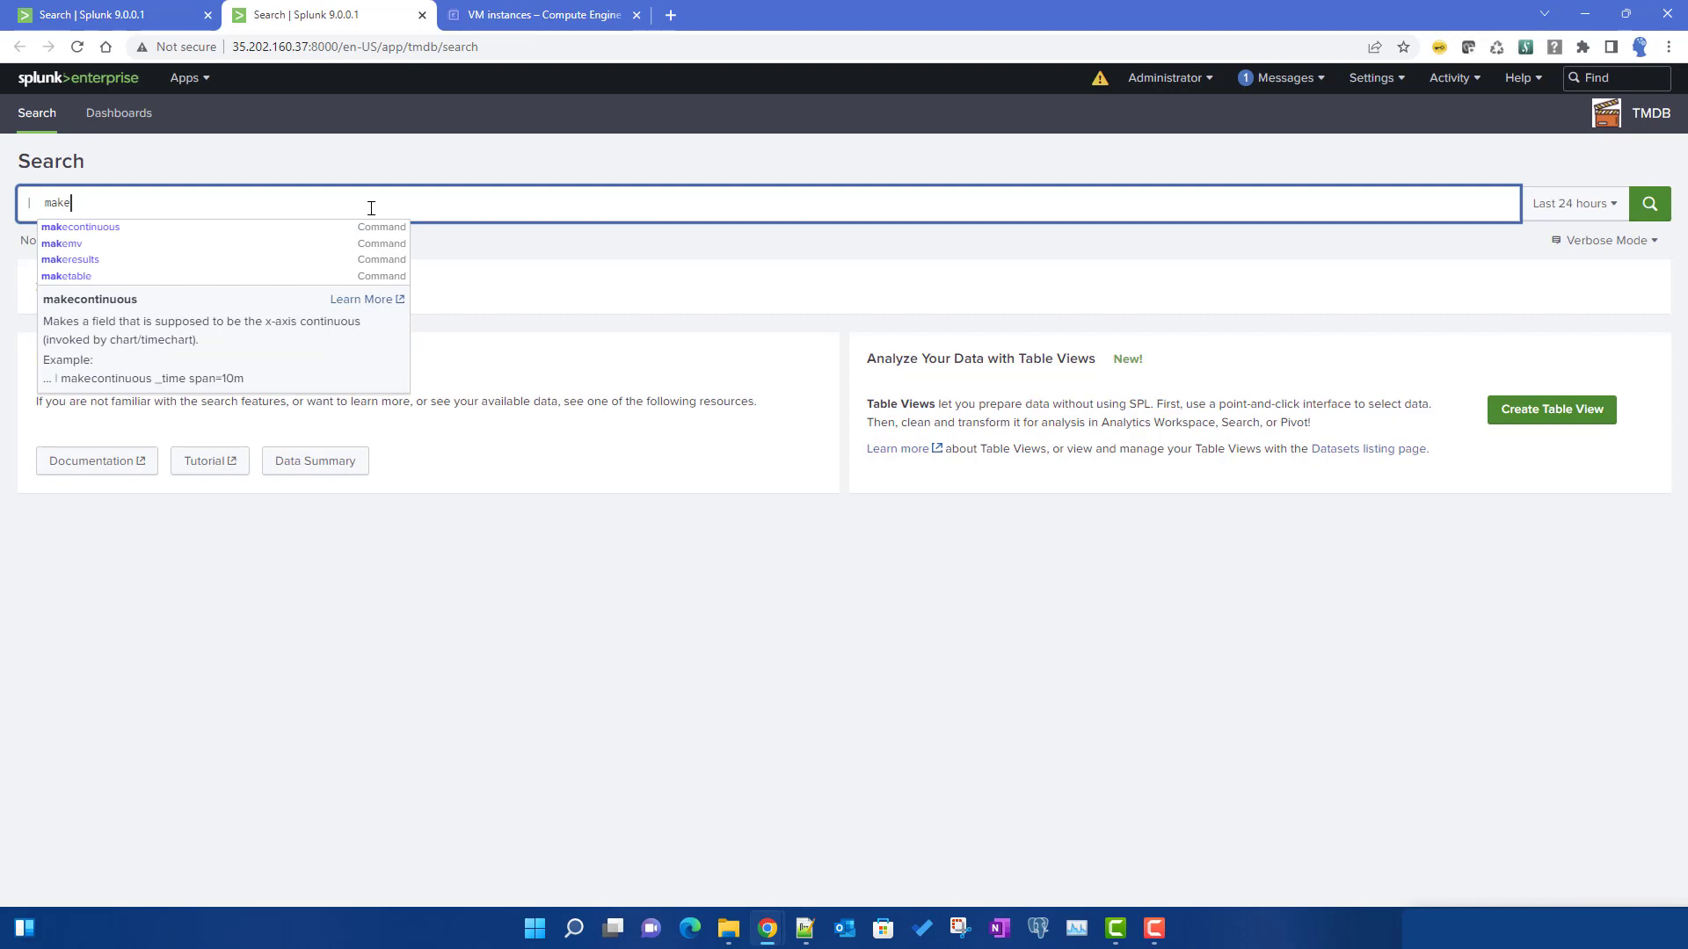
{"action": "key", "text": "Down"}
{"action": "key", "text": "Down"}
{"action": "key", "text": "Down"}
{"action": "key", "text": "Return"}
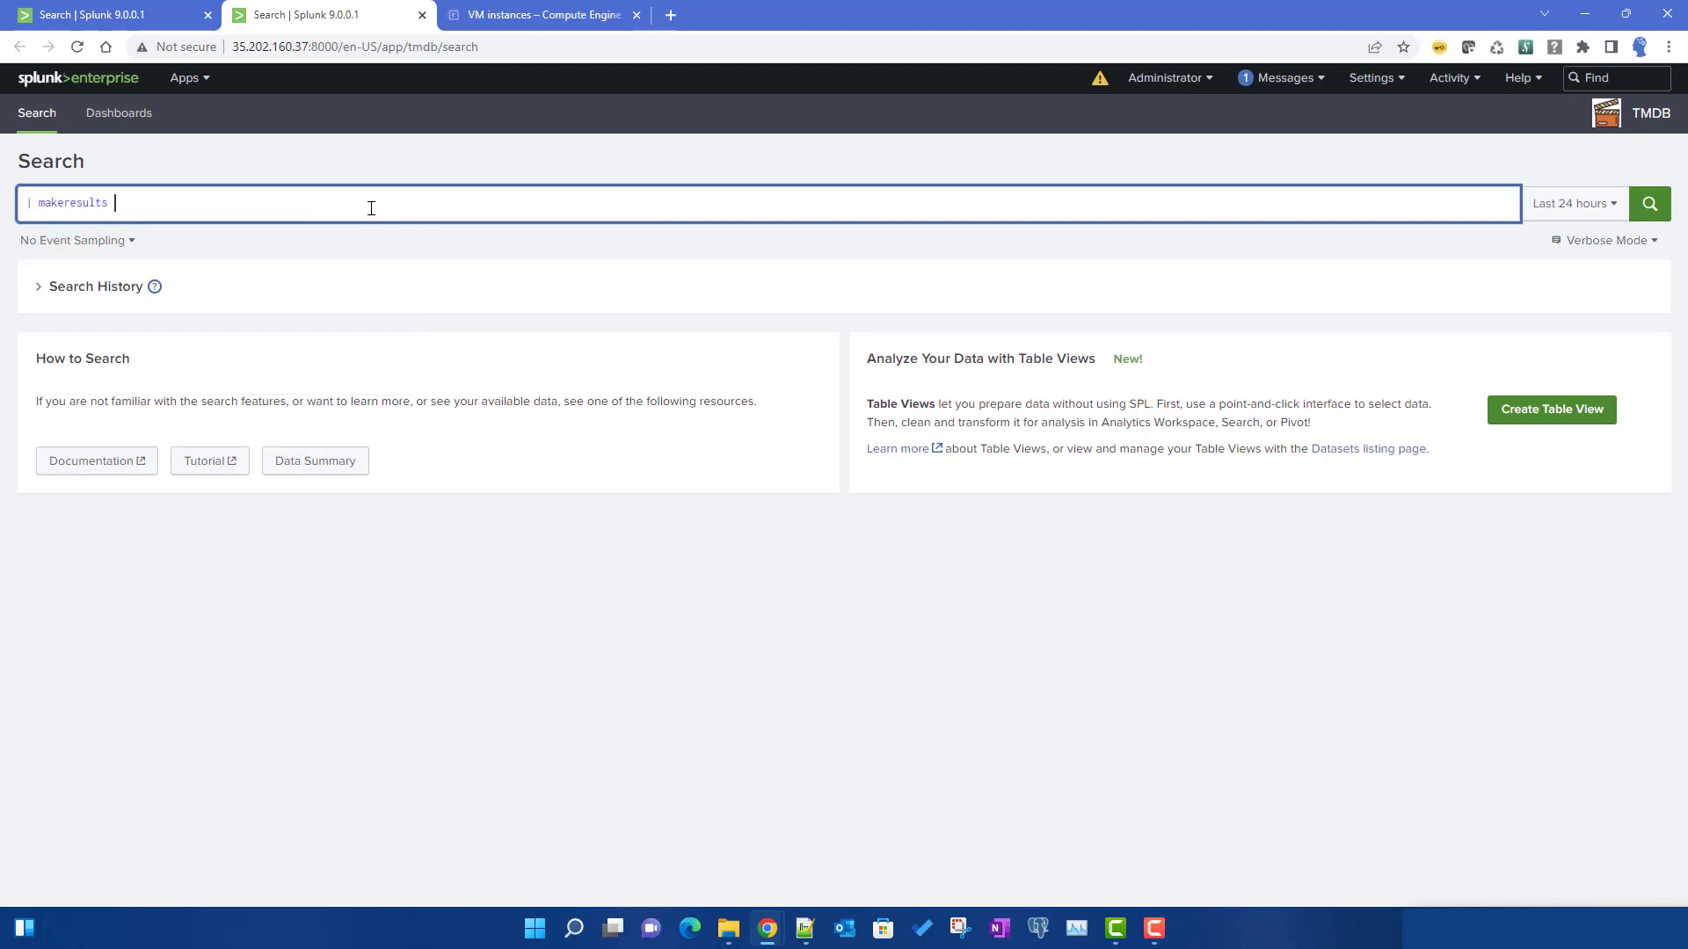
{"action": "key", "text": "Return"}
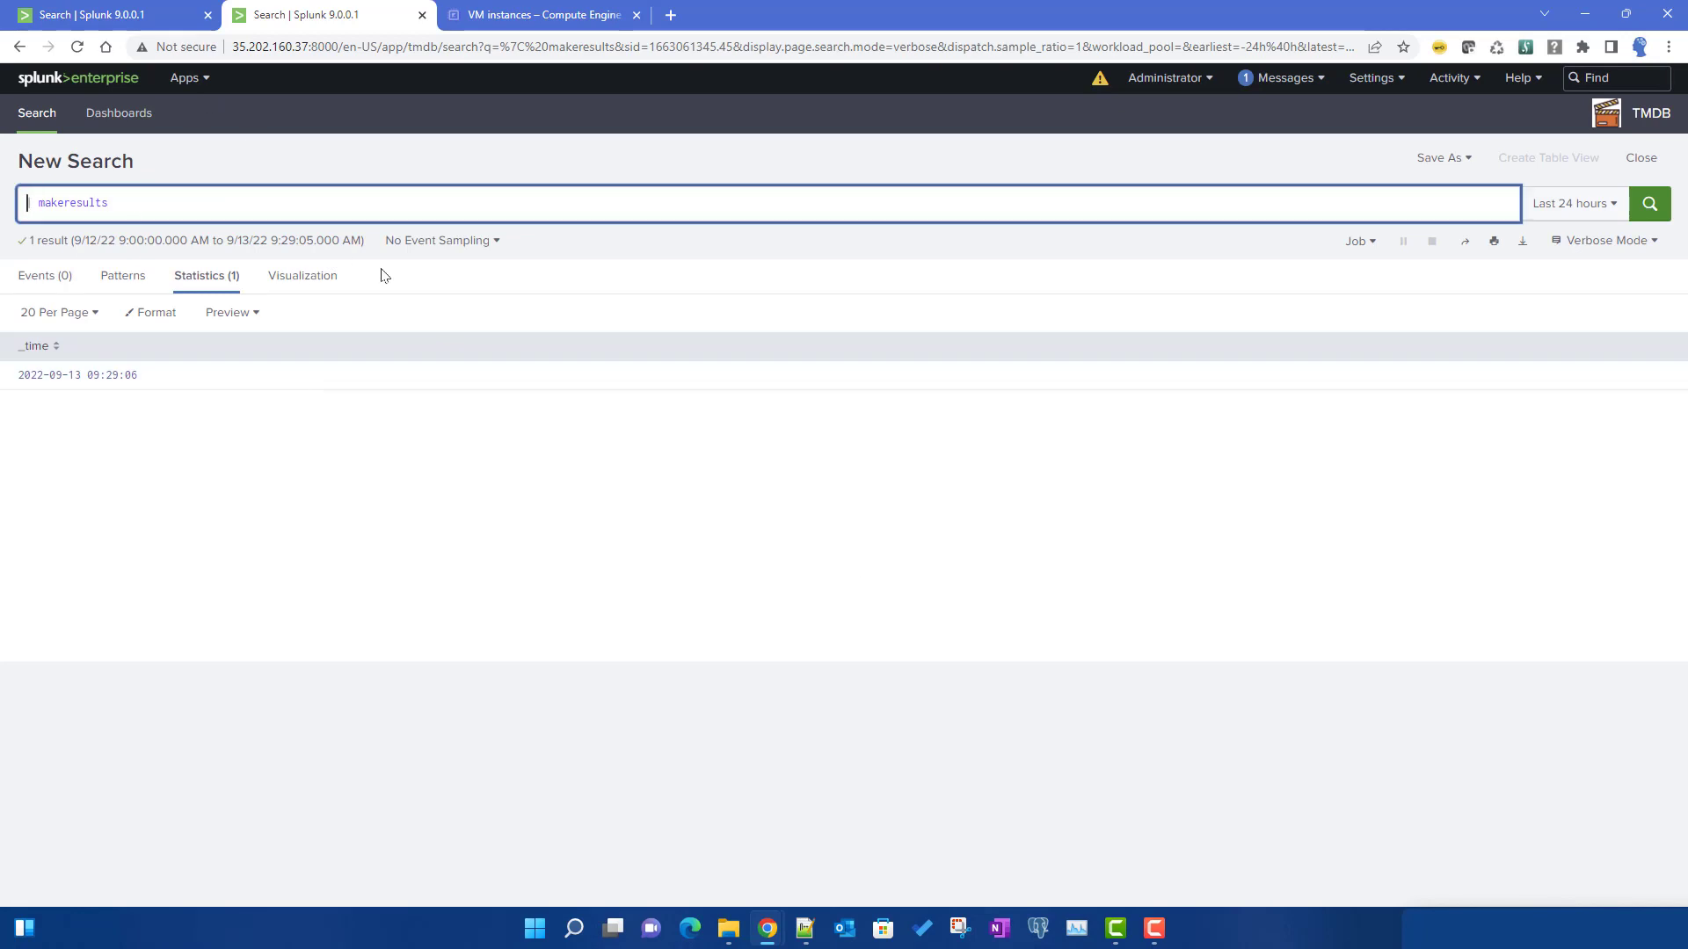
- Insert the triple-backtick comment "some comments" before the makeresults pipe and run the search
{"action": "type", "text": "``"}
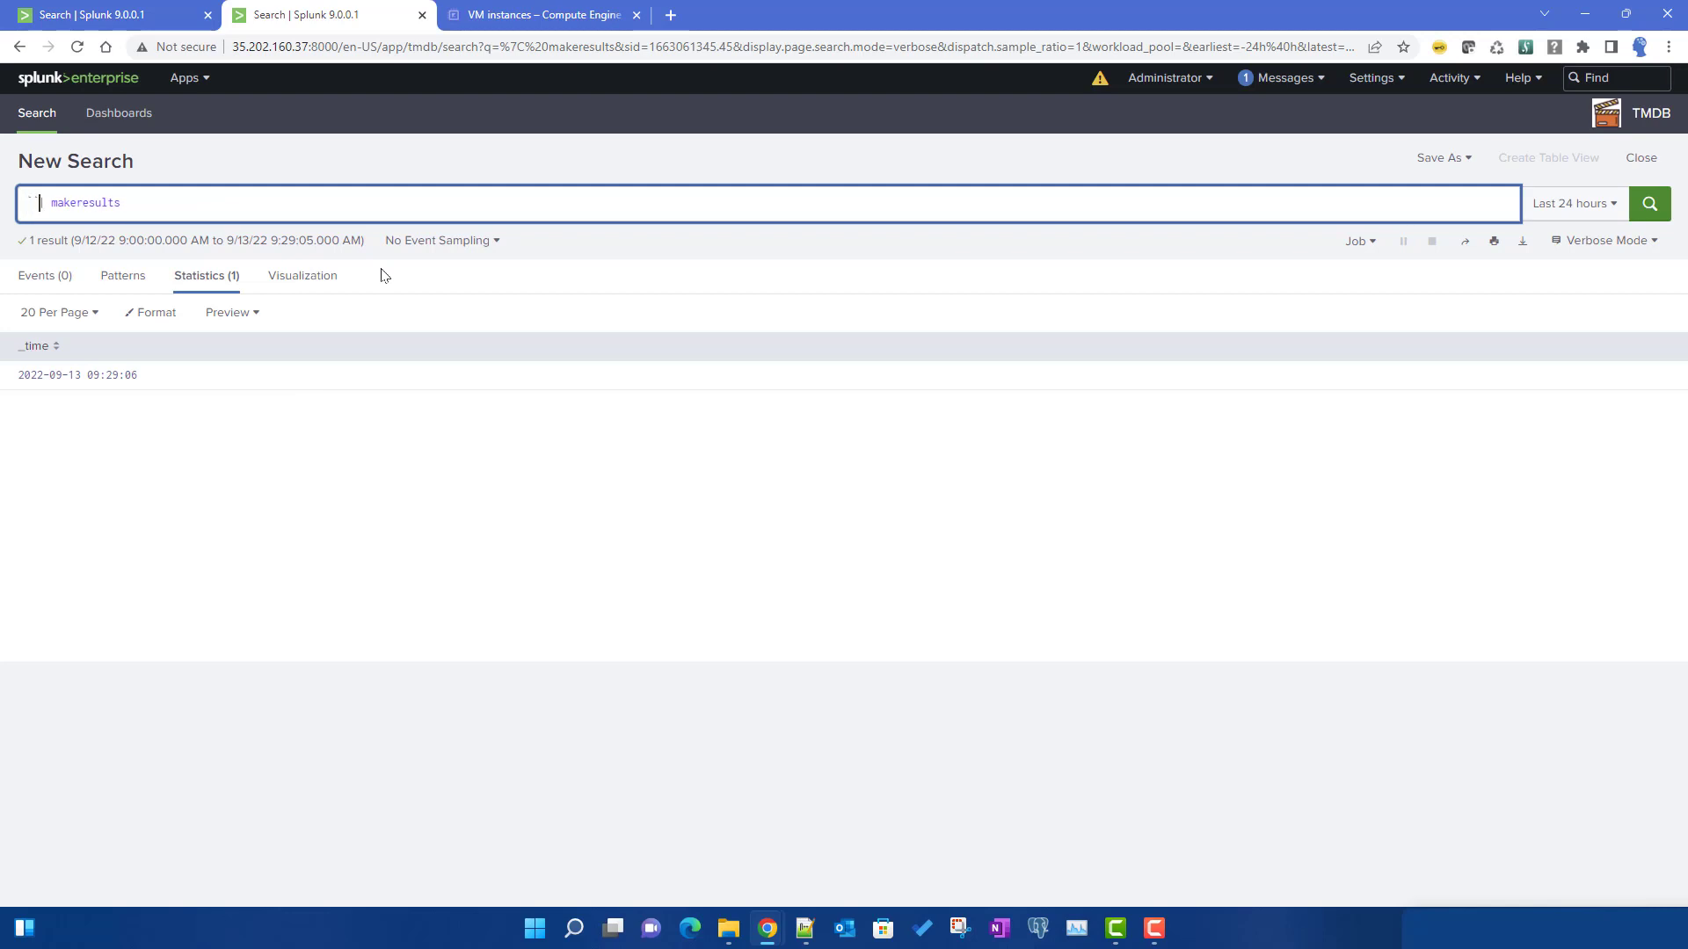
{"action": "type", "text": "````"}
{"action": "type", "text": " so"}
{"action": "type", "text": "me "}
{"action": "type", "text": "commentrs"}
{"action": "key", "text": "BackSpace"}
{"action": "key", "text": "BackSpace"}
{"action": "type", "text": "s"}
{"action": "key", "text": "Return"}
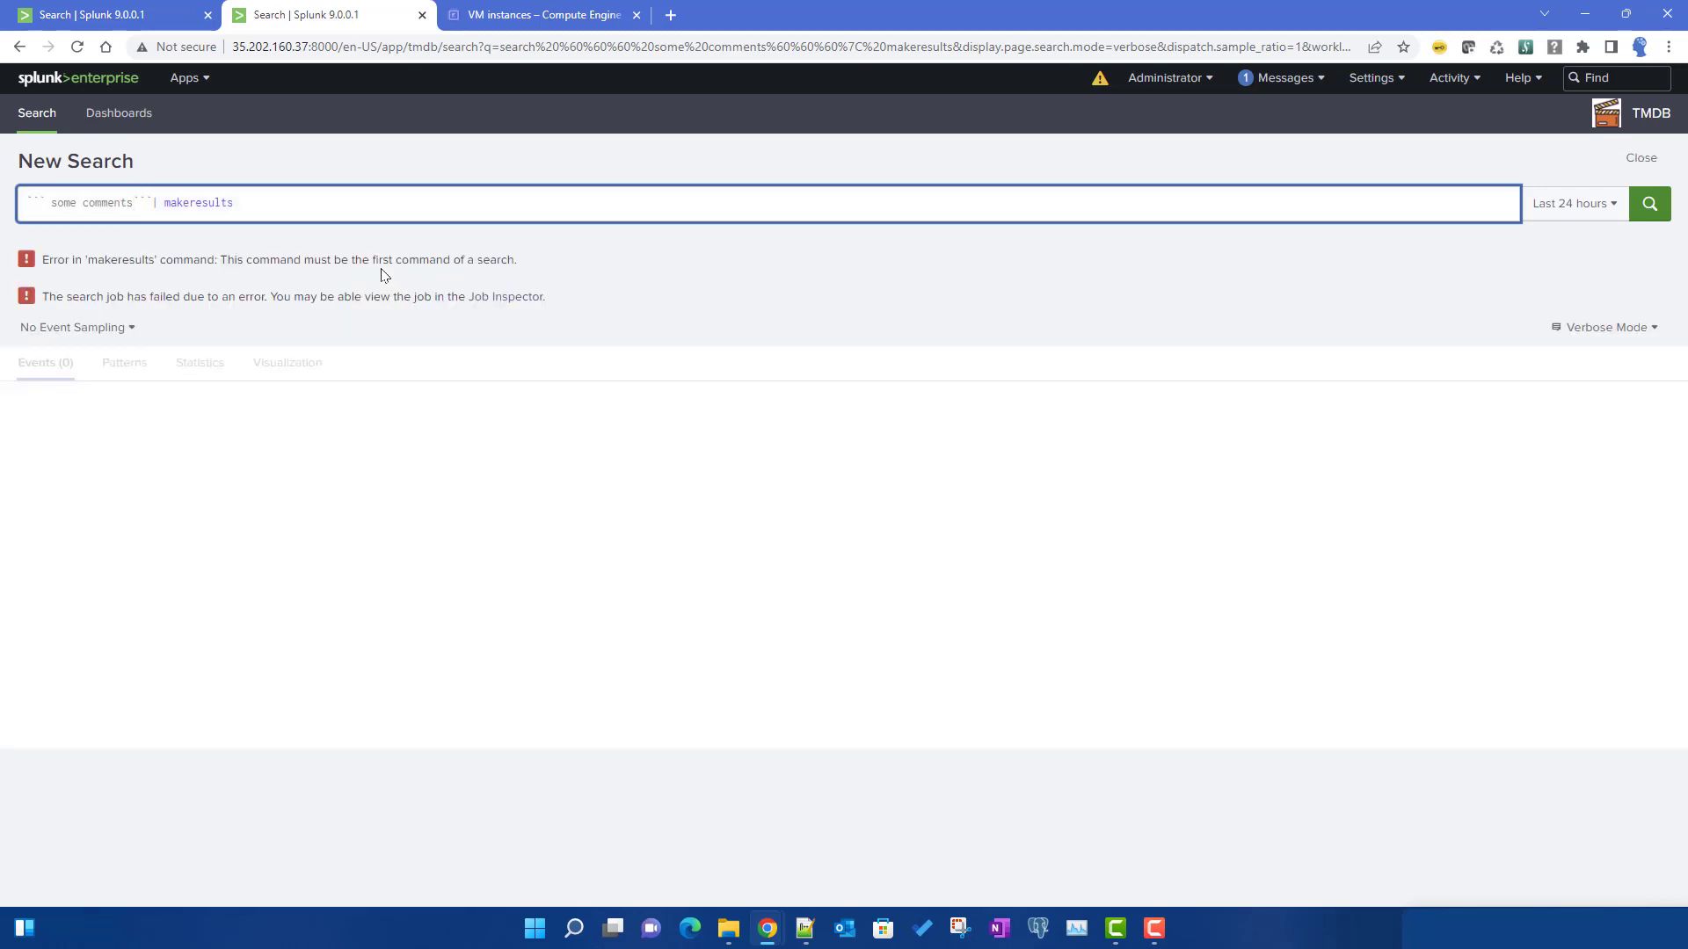
{"action": "double_click", "coordinate": [200, 202]}
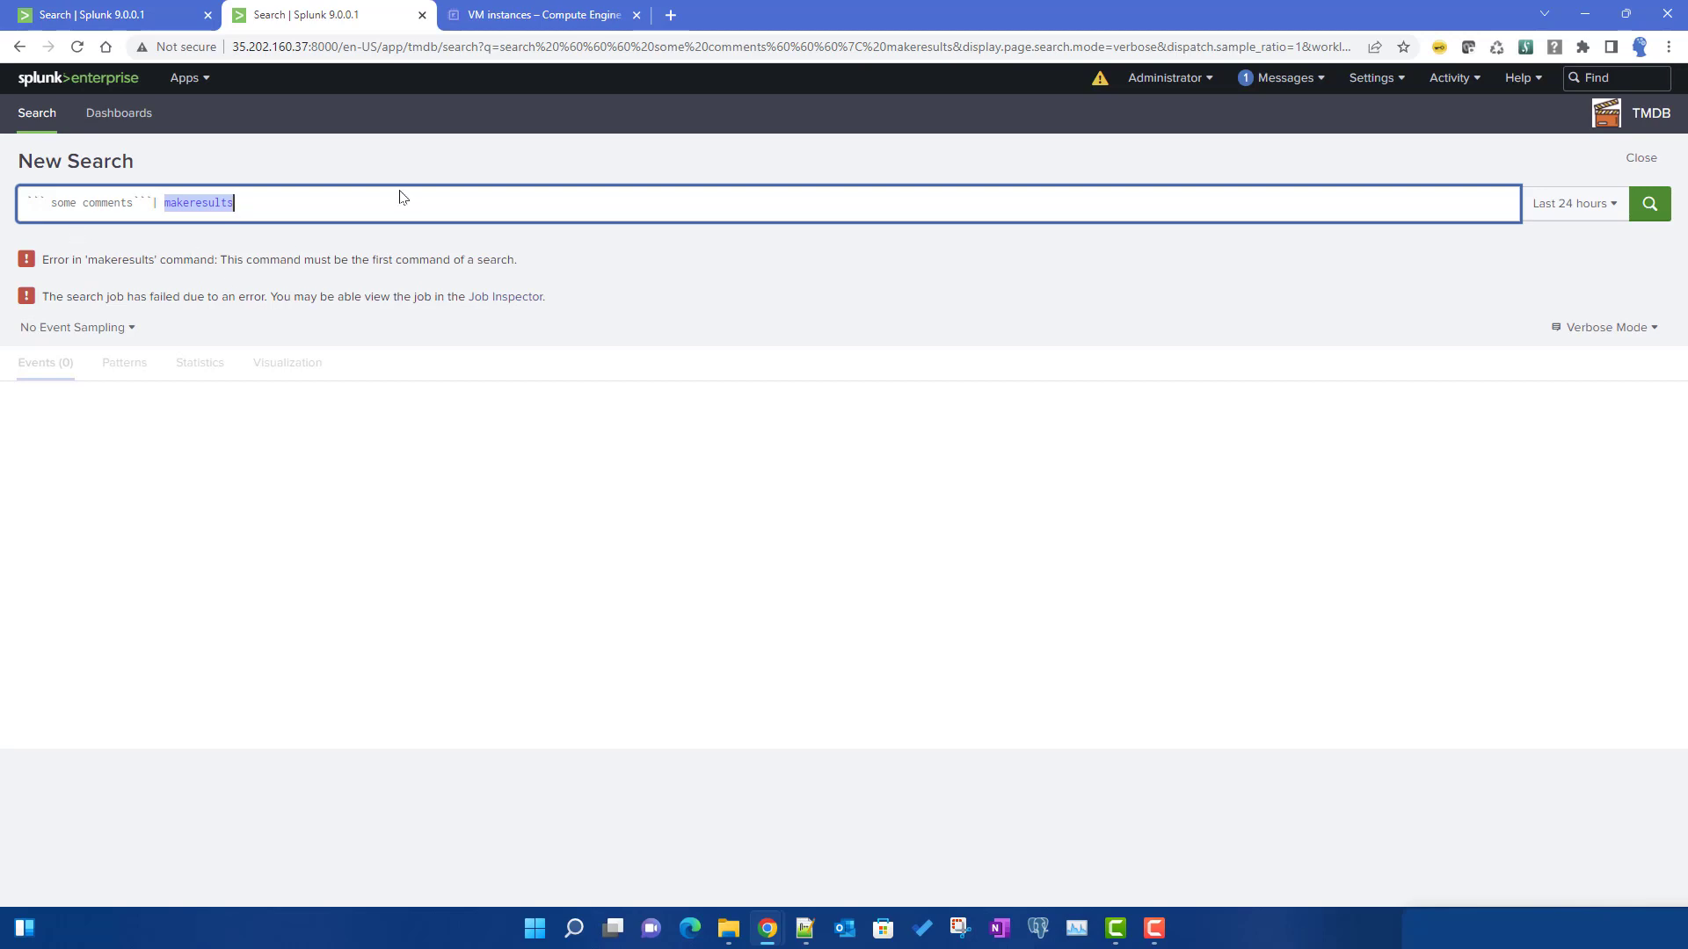
- Return to the tmdb_index search, append `some_macro` in single backticks inside the rename comment, and run the search
{"action": "left_click", "coordinate": [145, 17]}
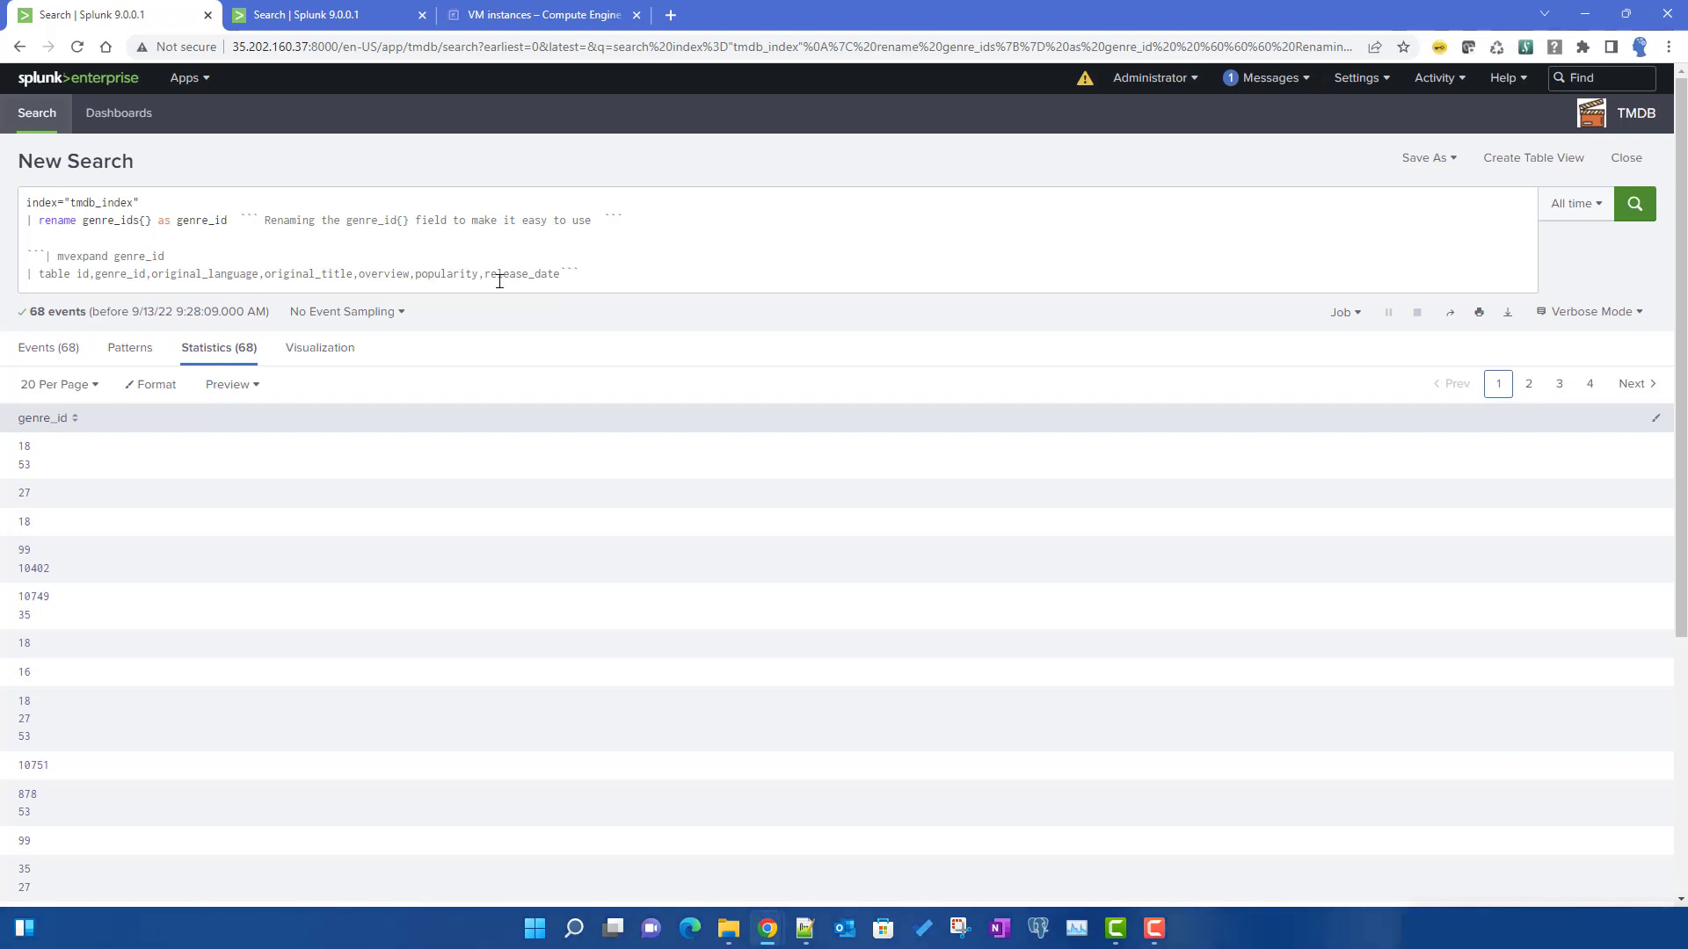
{"action": "left_click", "coordinate": [327, 14]}
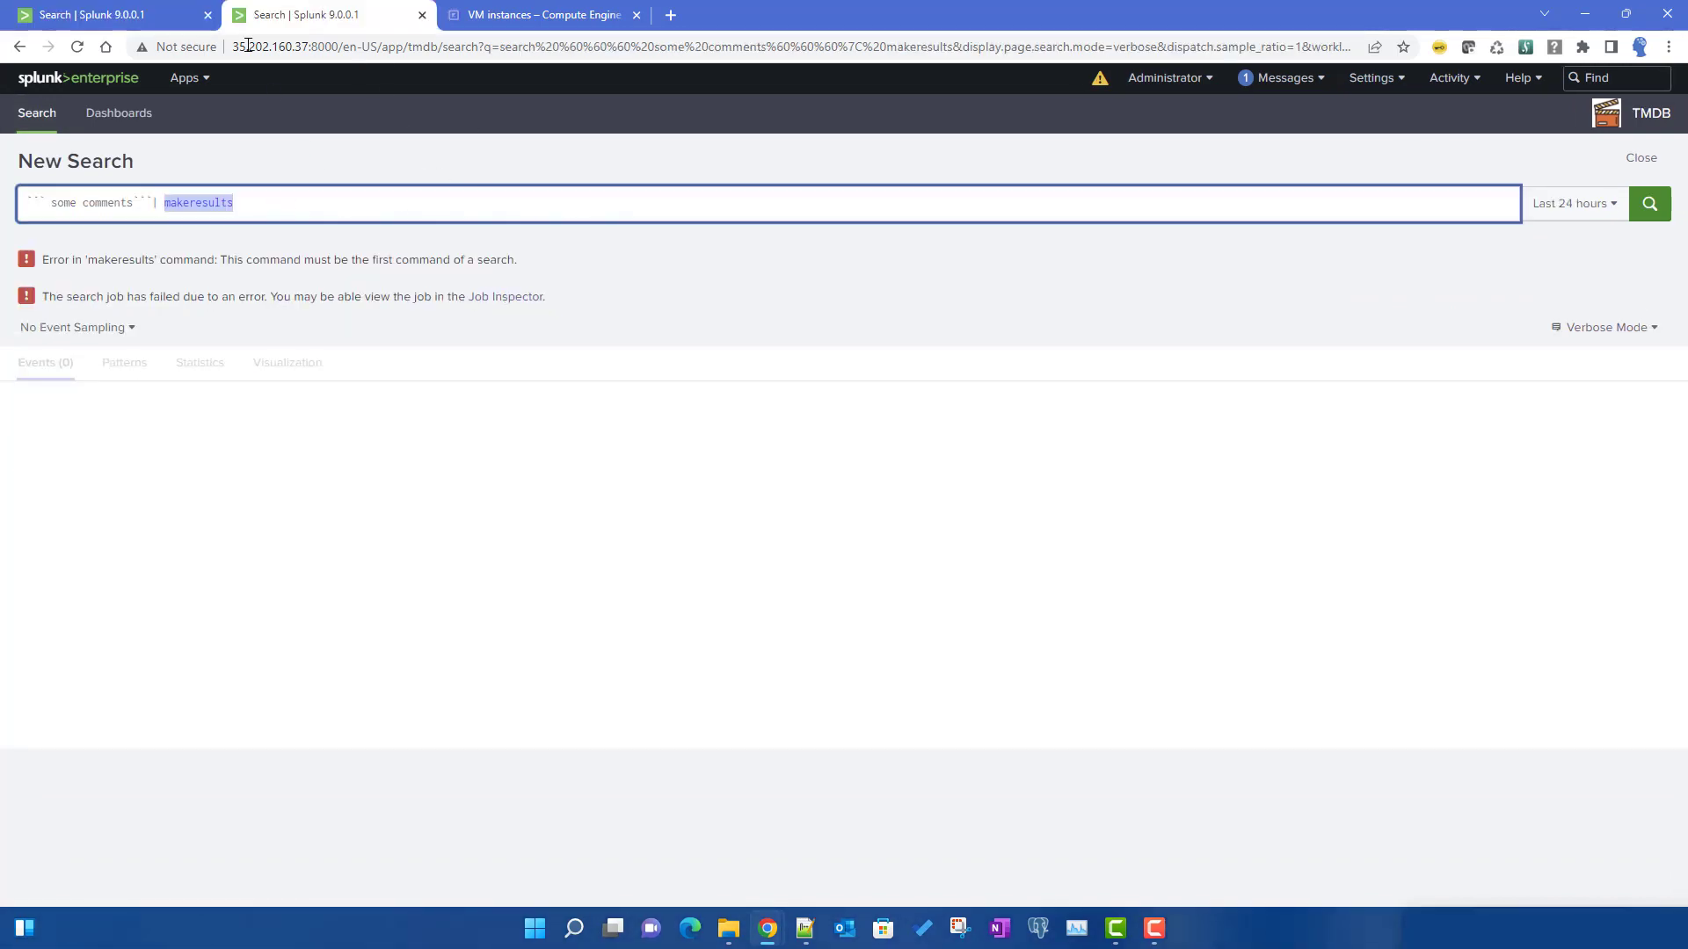
{"action": "left_click", "coordinate": [125, 8]}
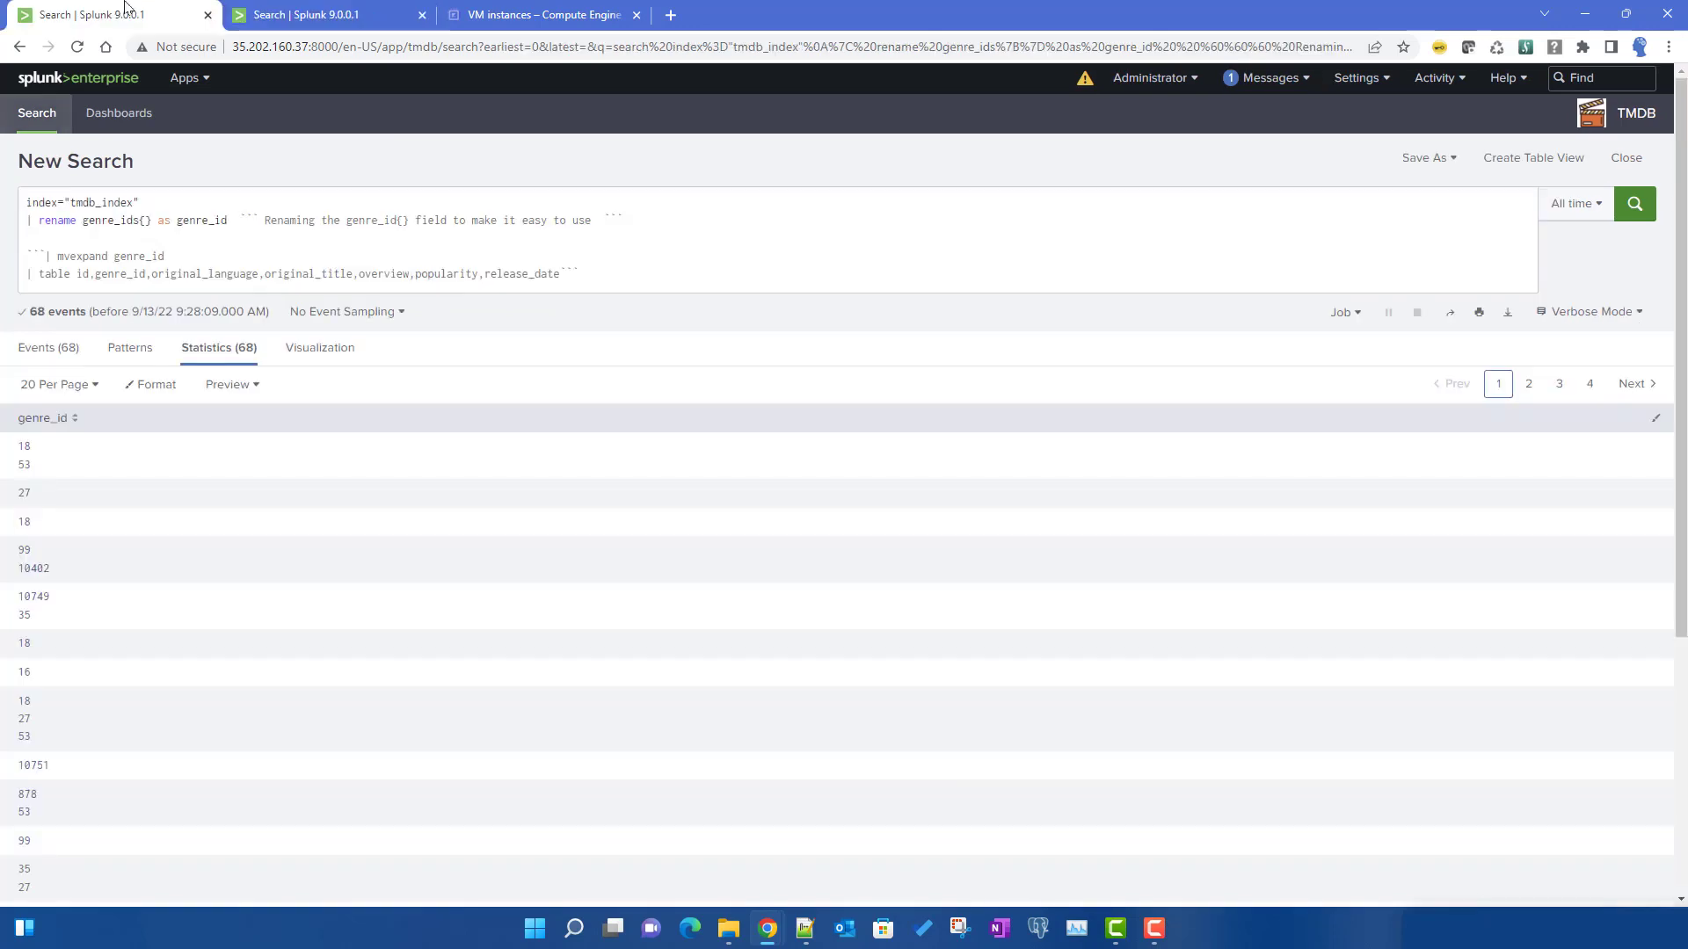
{"action": "left_click", "coordinate": [494, 218]}
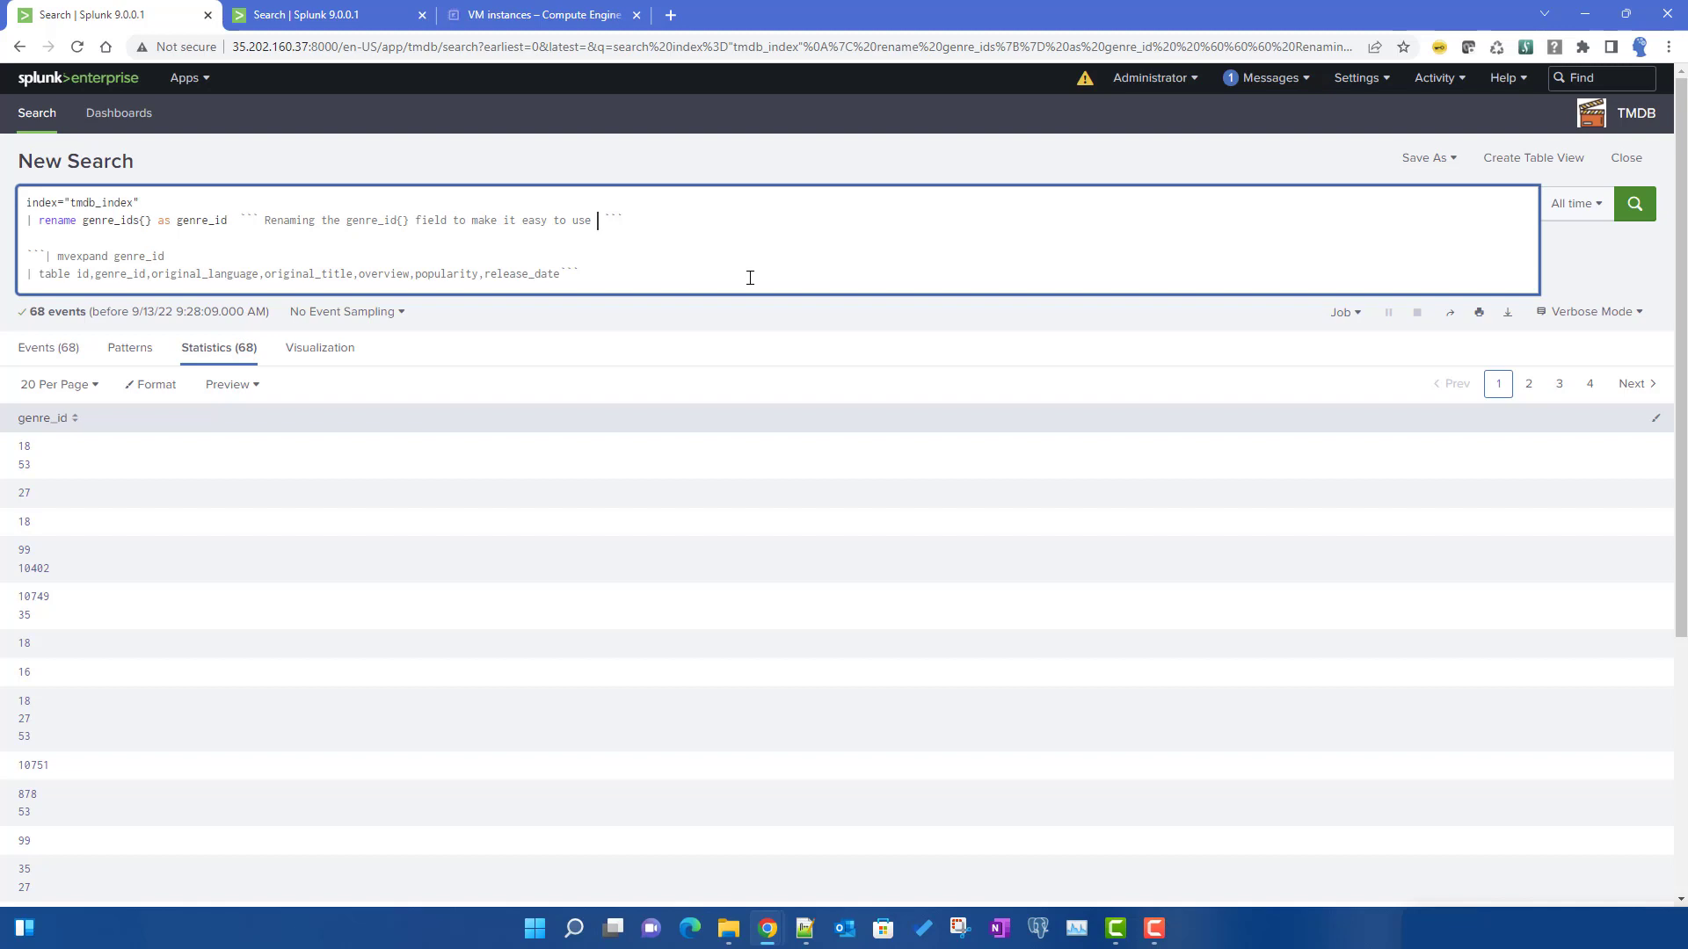
{"action": "type", "text": "`some_macro"}
{"action": "key", "text": "Return"}
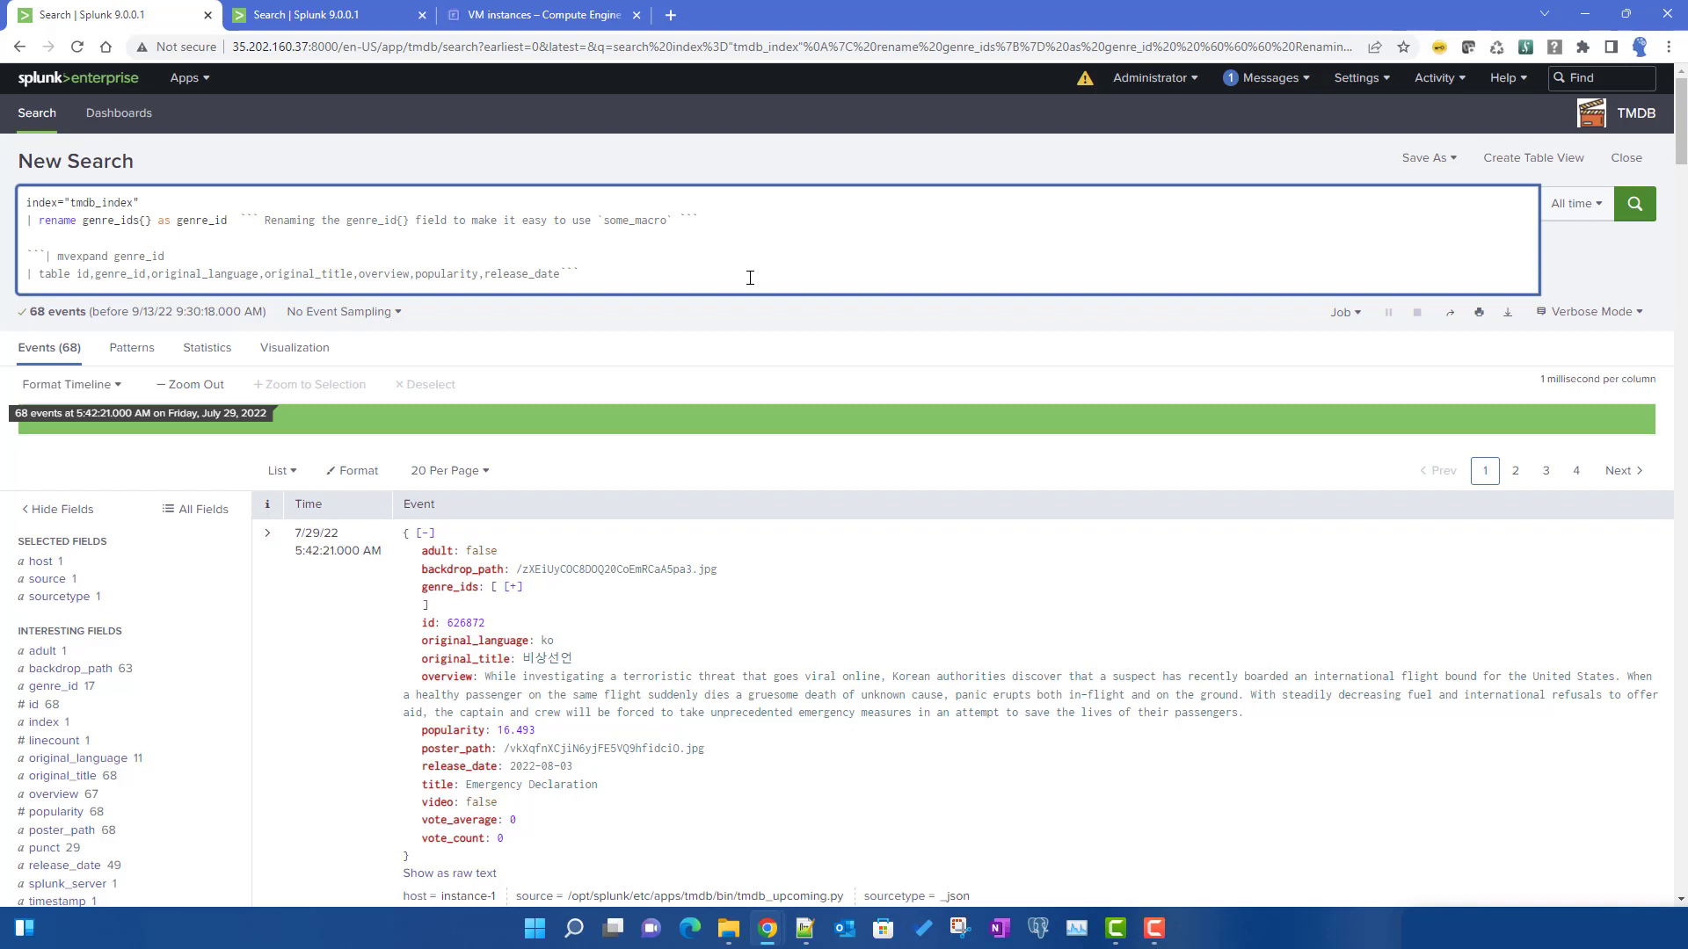
{"action": "left_click", "coordinate": [340, 15]}
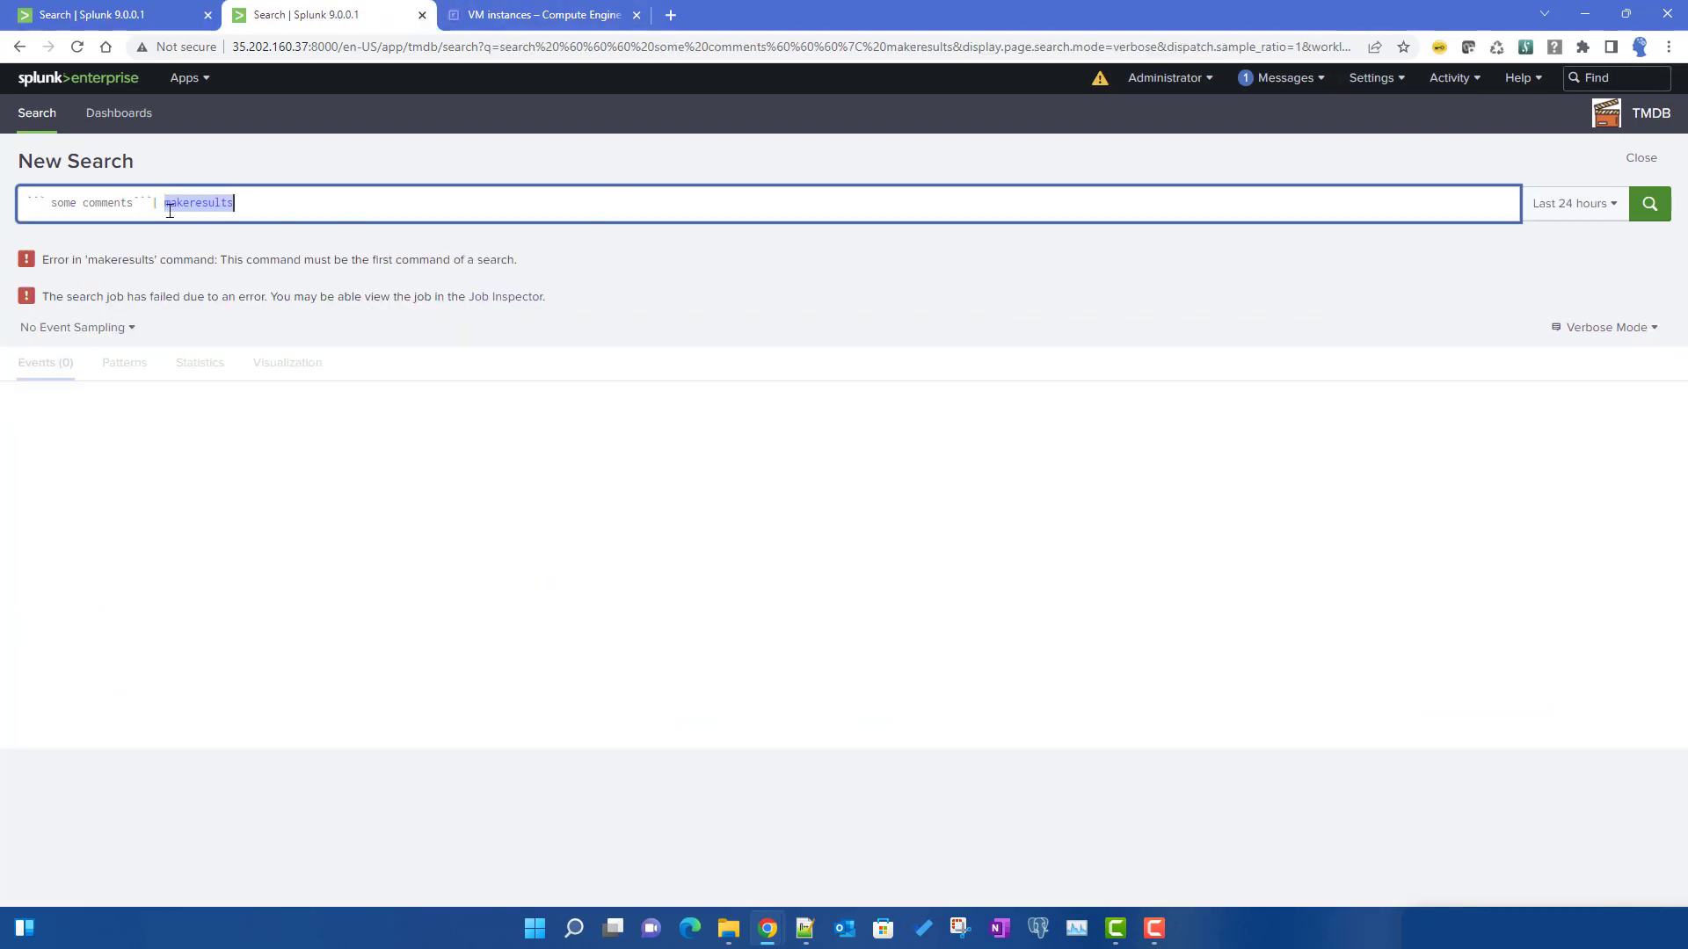
{"action": "left_click_drag", "start_coordinate": [145, 203], "coordinate": [4, 215]}
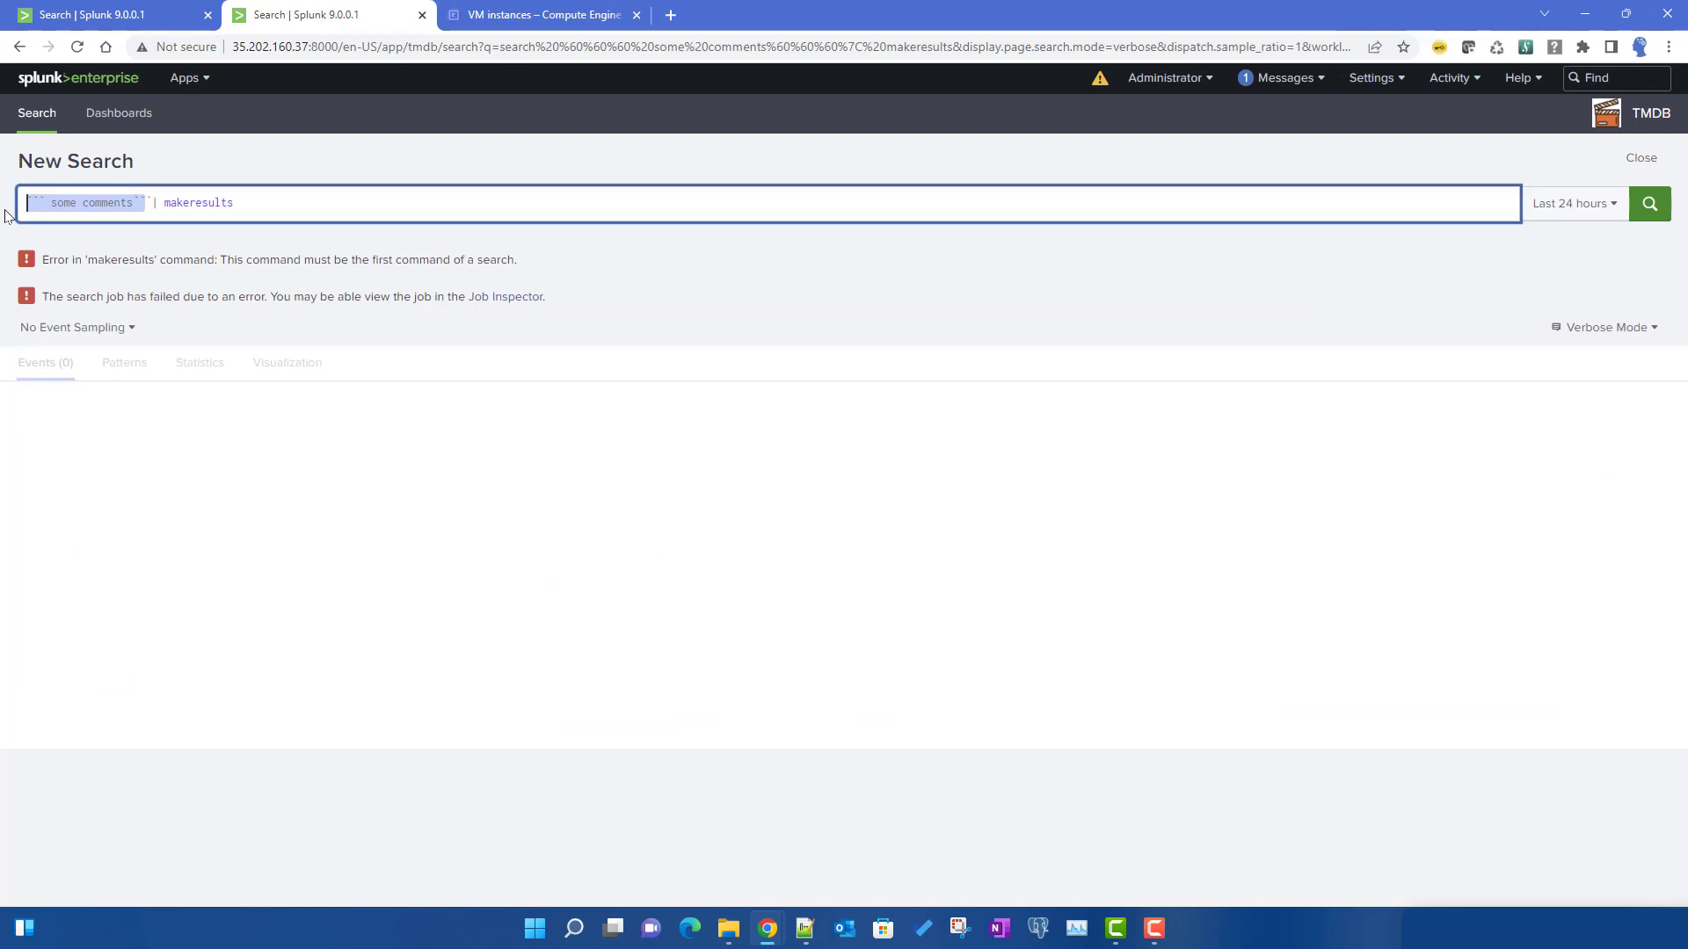
{"action": "left_click", "coordinate": [135, 204]}
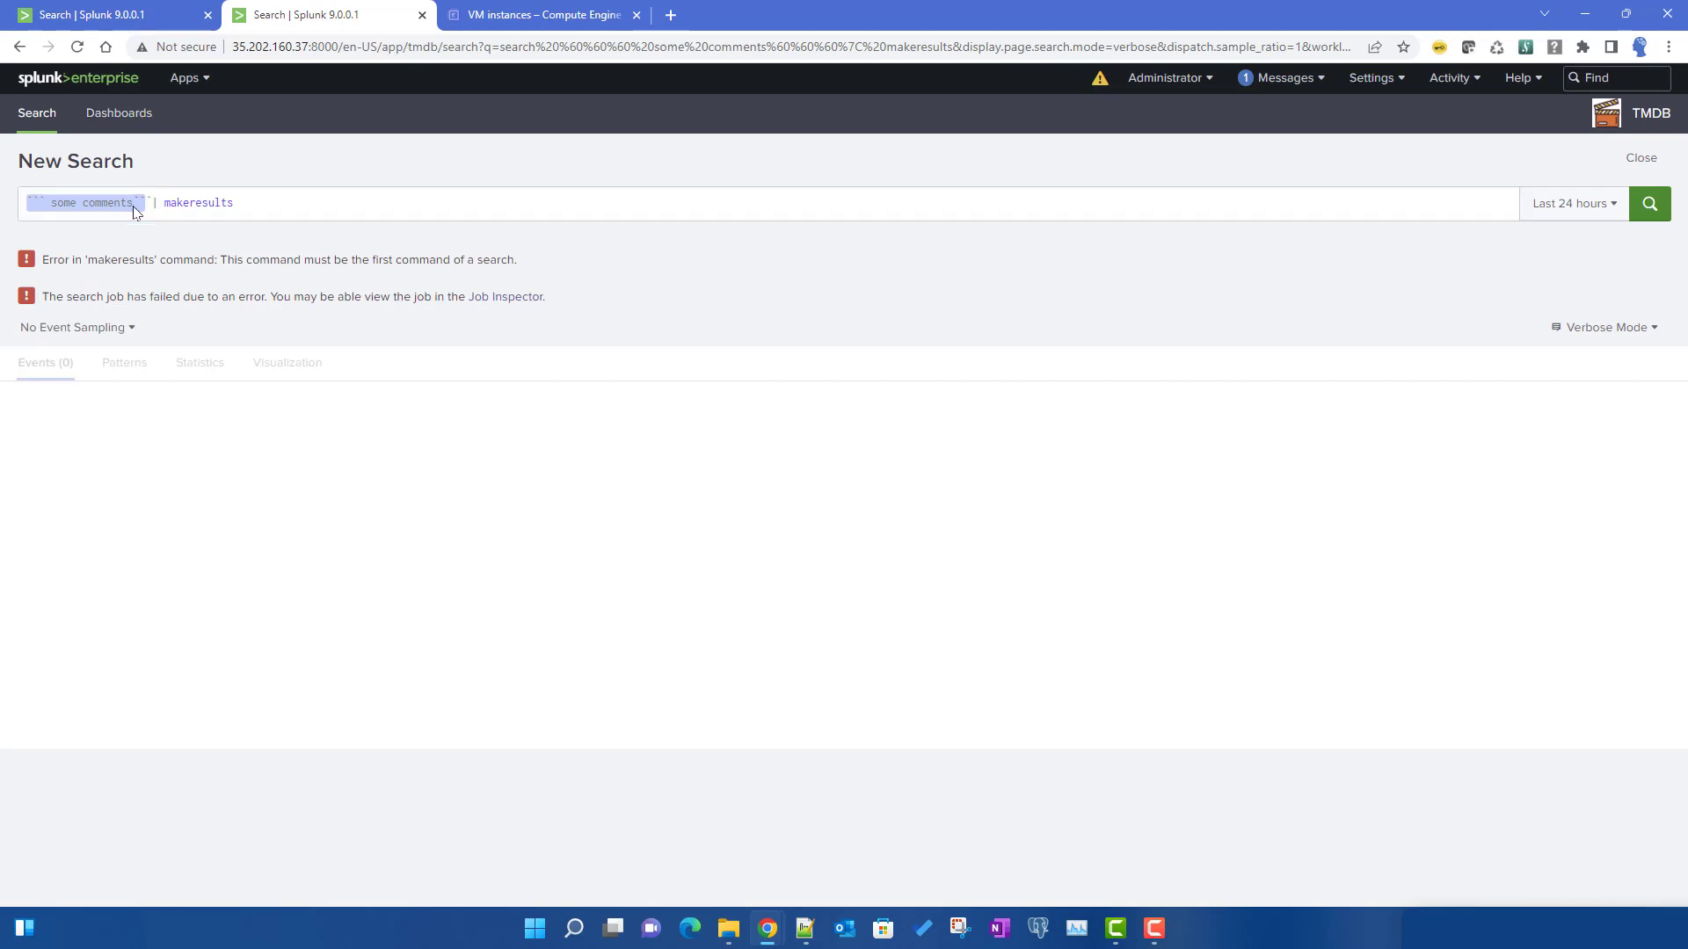
{"action": "left_click_drag", "start_coordinate": [153, 203], "coordinate": [2, 205]}
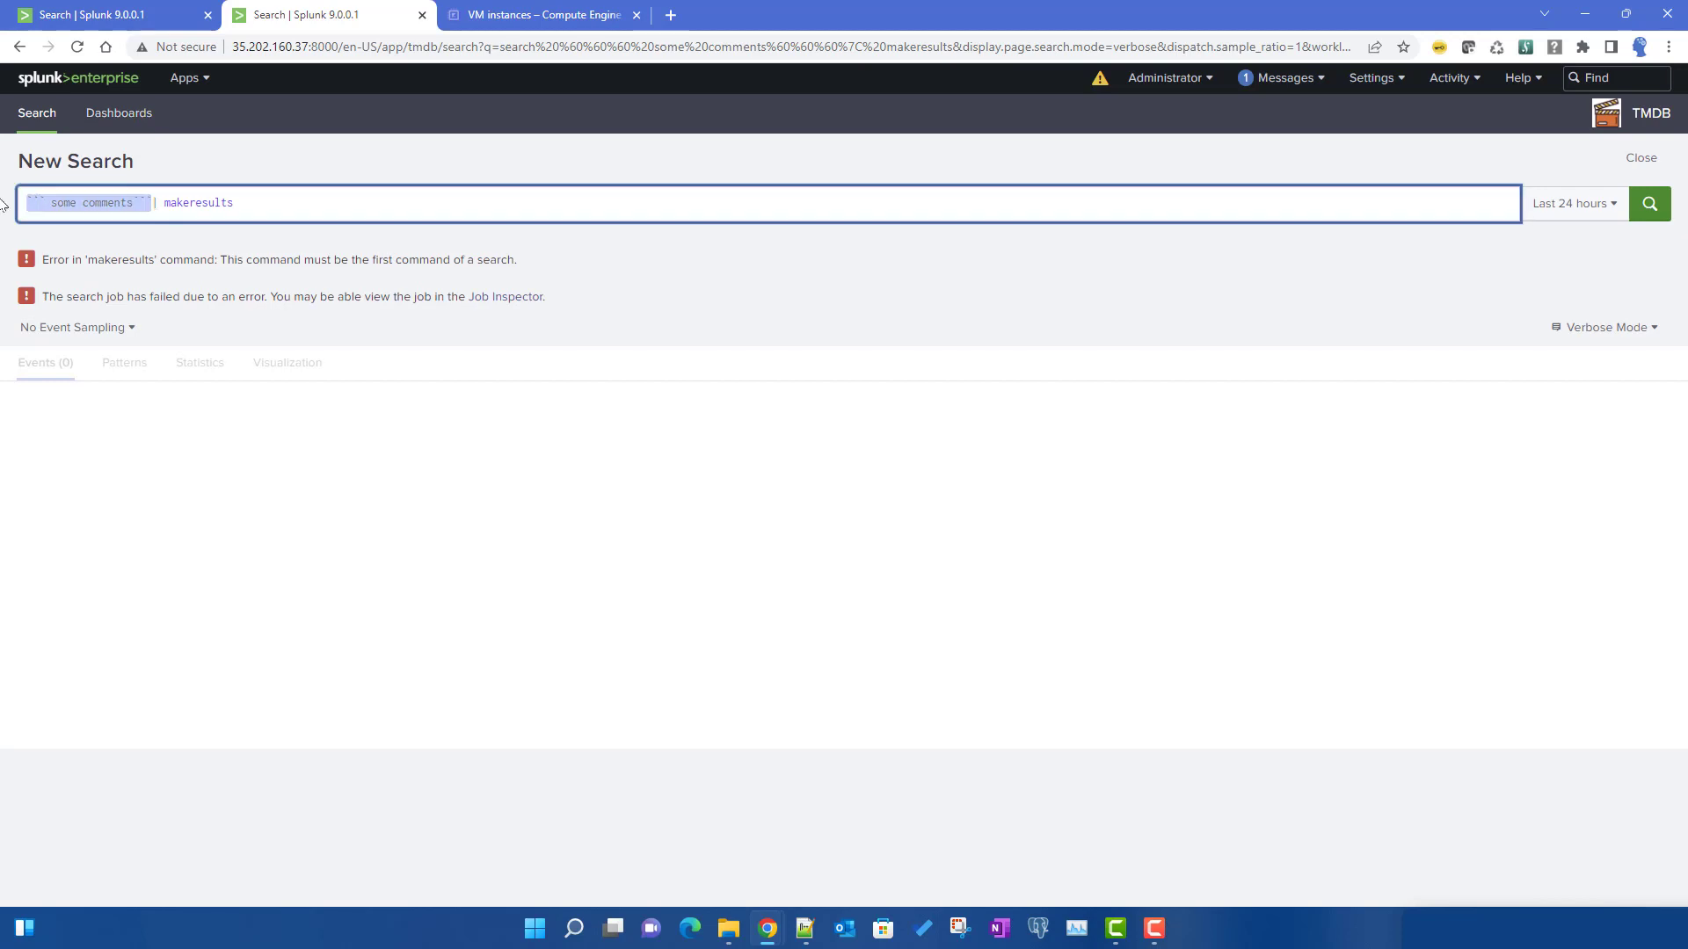
- Return to the tmdb_index search and add the triple-backtick comment "some comments" on a new line above the index line
{"action": "left_click", "coordinate": [86, 14]}
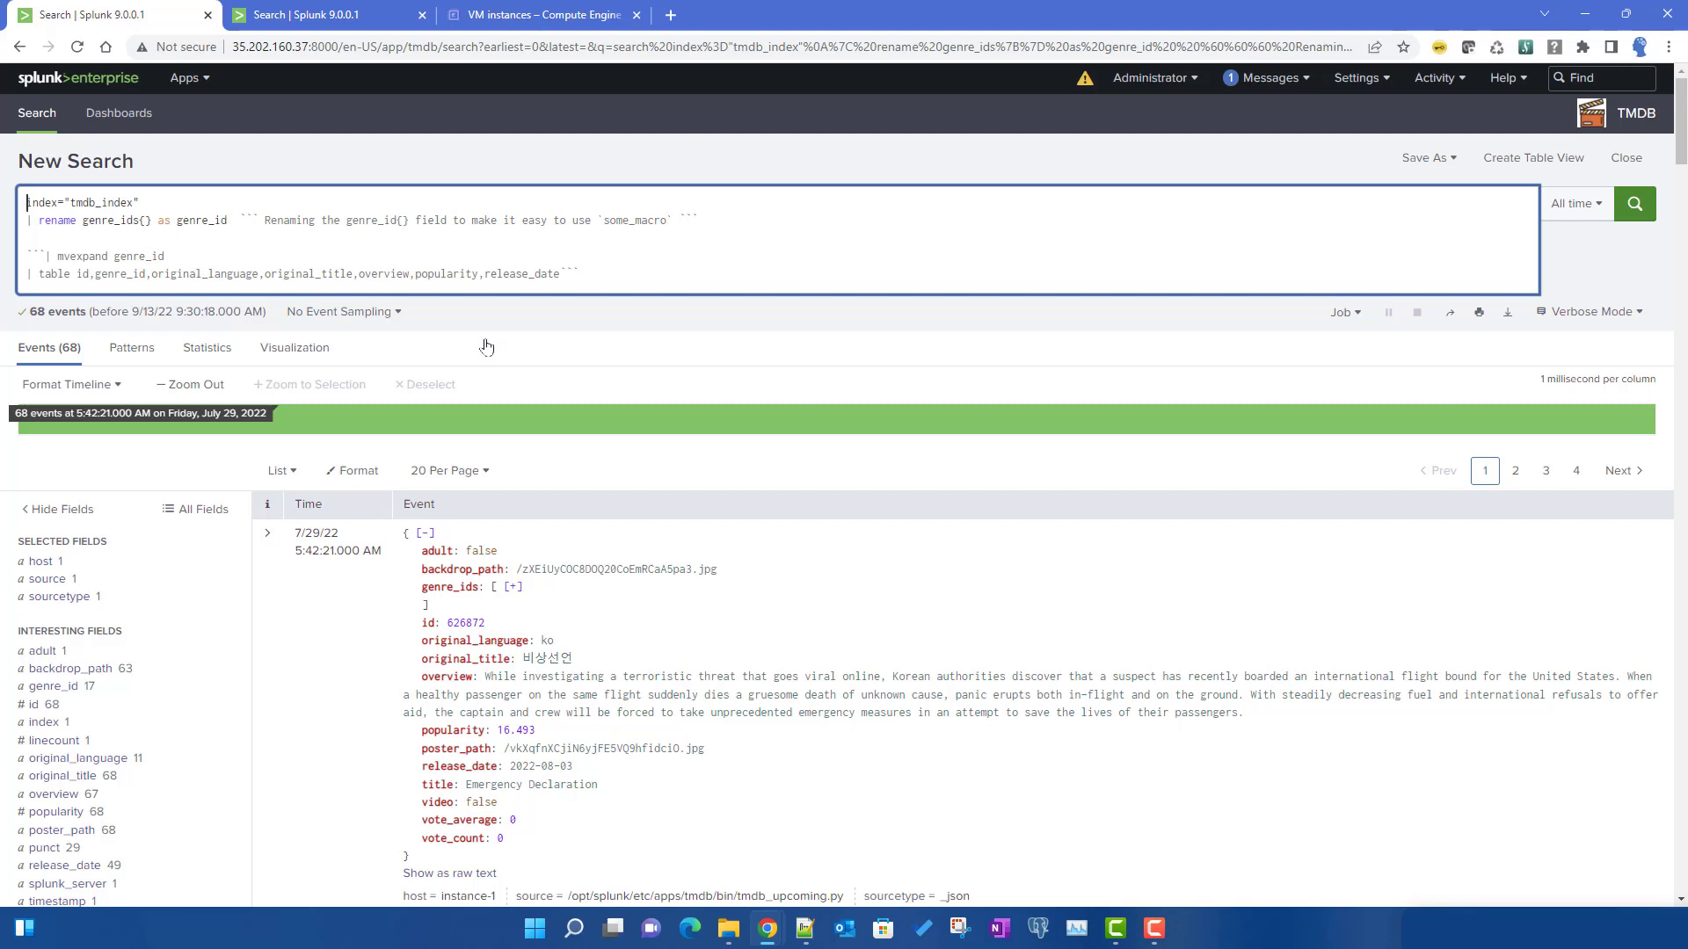
{"action": "key", "text": "shift+Return"}
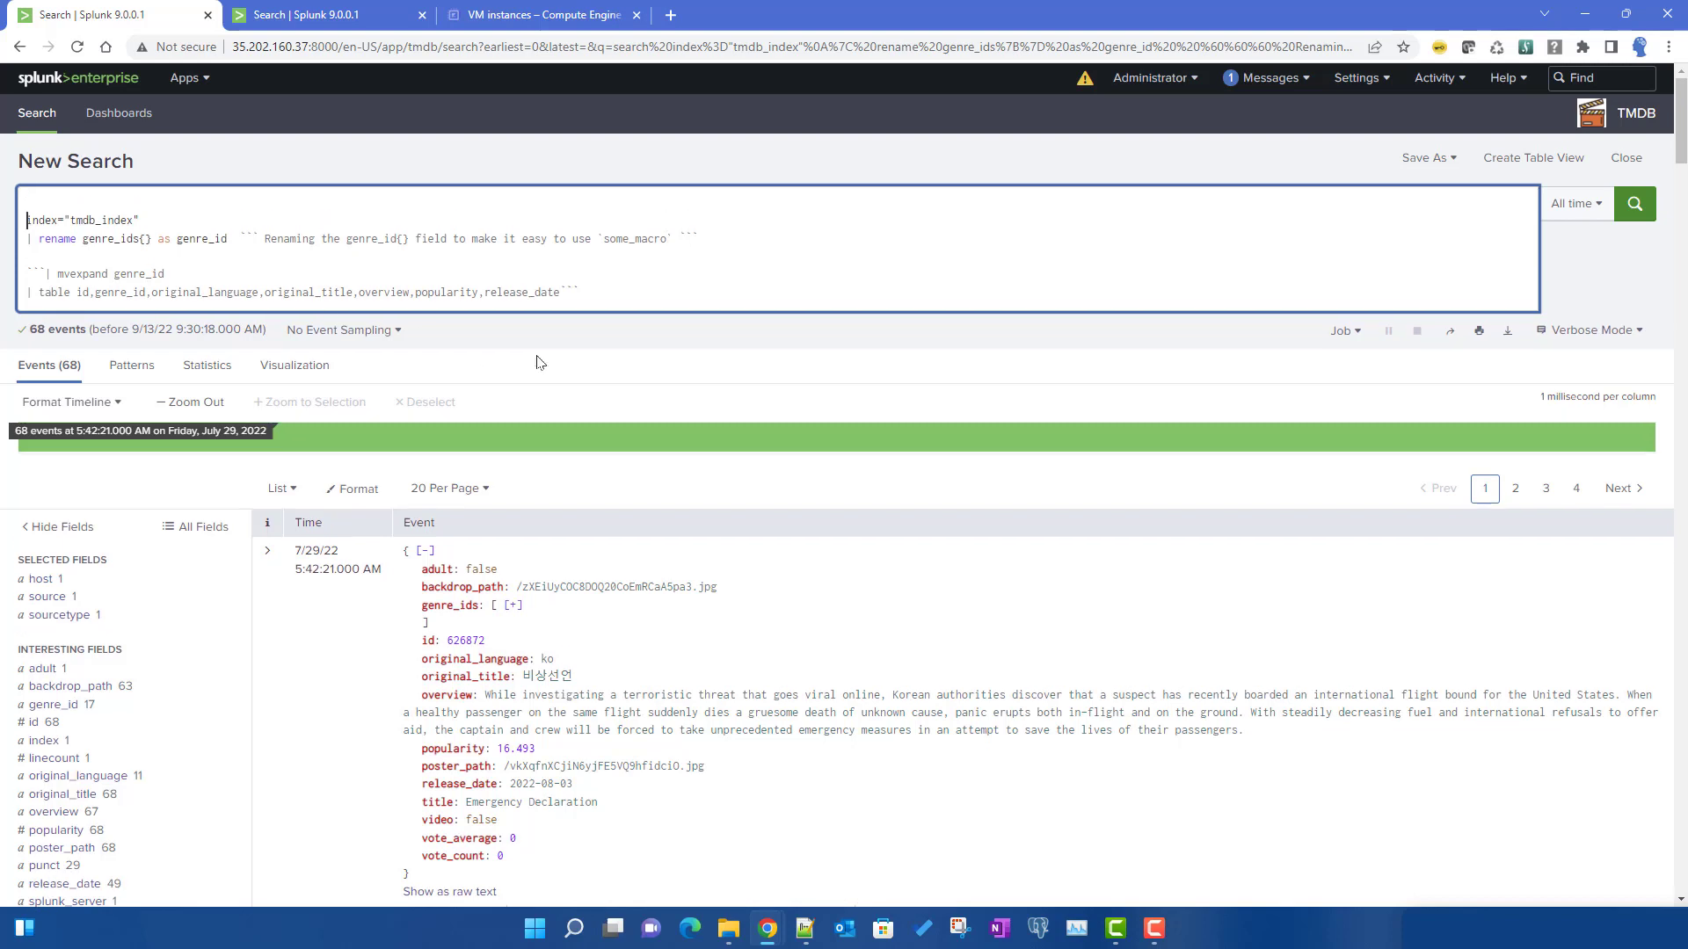
{"action": "key", "text": "Up"}
{"action": "type", "text": "``` some comments```"}
{"action": "left_click", "coordinate": [28, 221]}
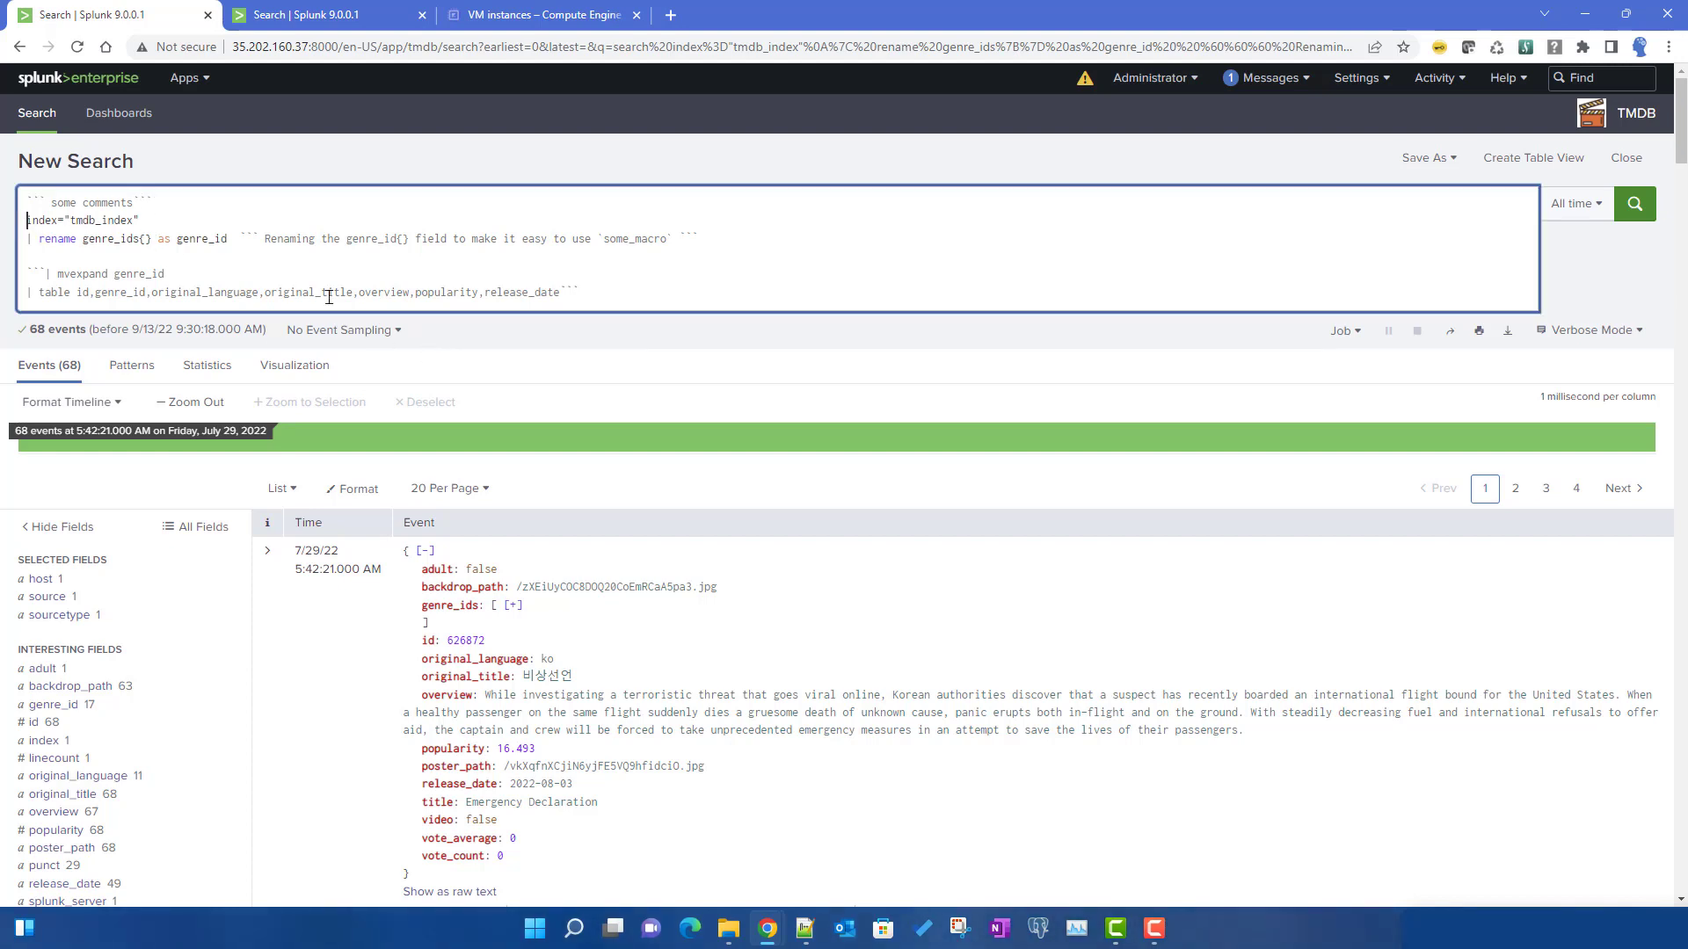
- Prefix index="tmdb_index" with an explicit "| search" command below the opening comment and run the search
{"action": "type", "text": "|  sea"}
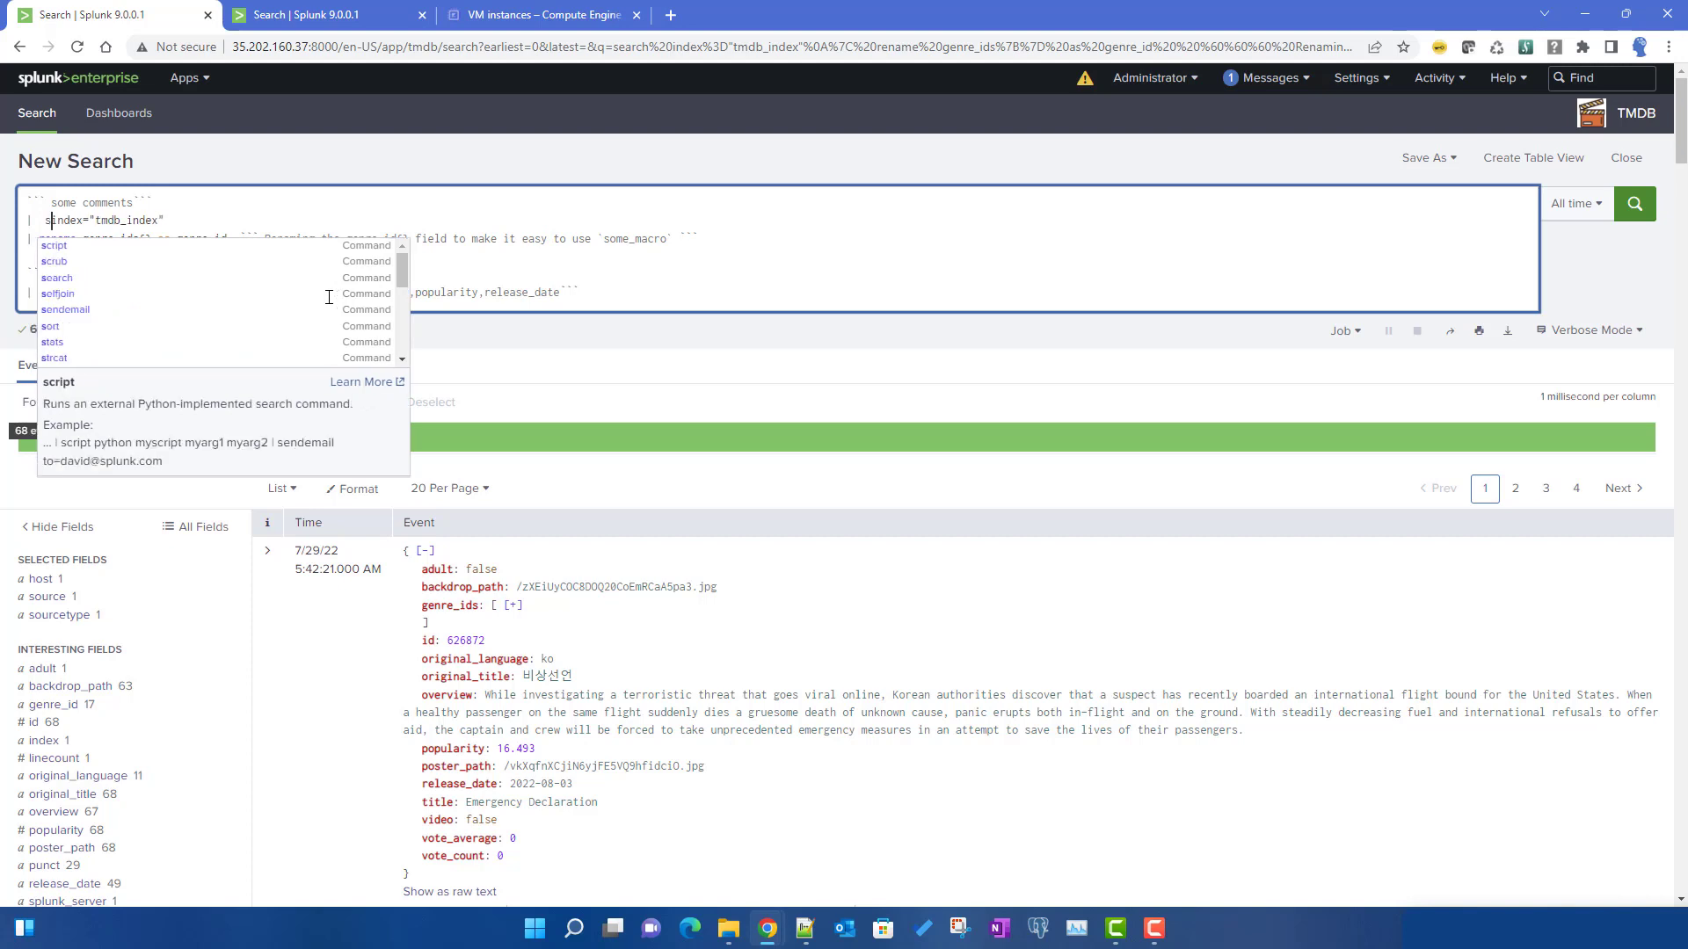
{"action": "type", "text": "rch"}
{"action": "key", "text": "Return"}
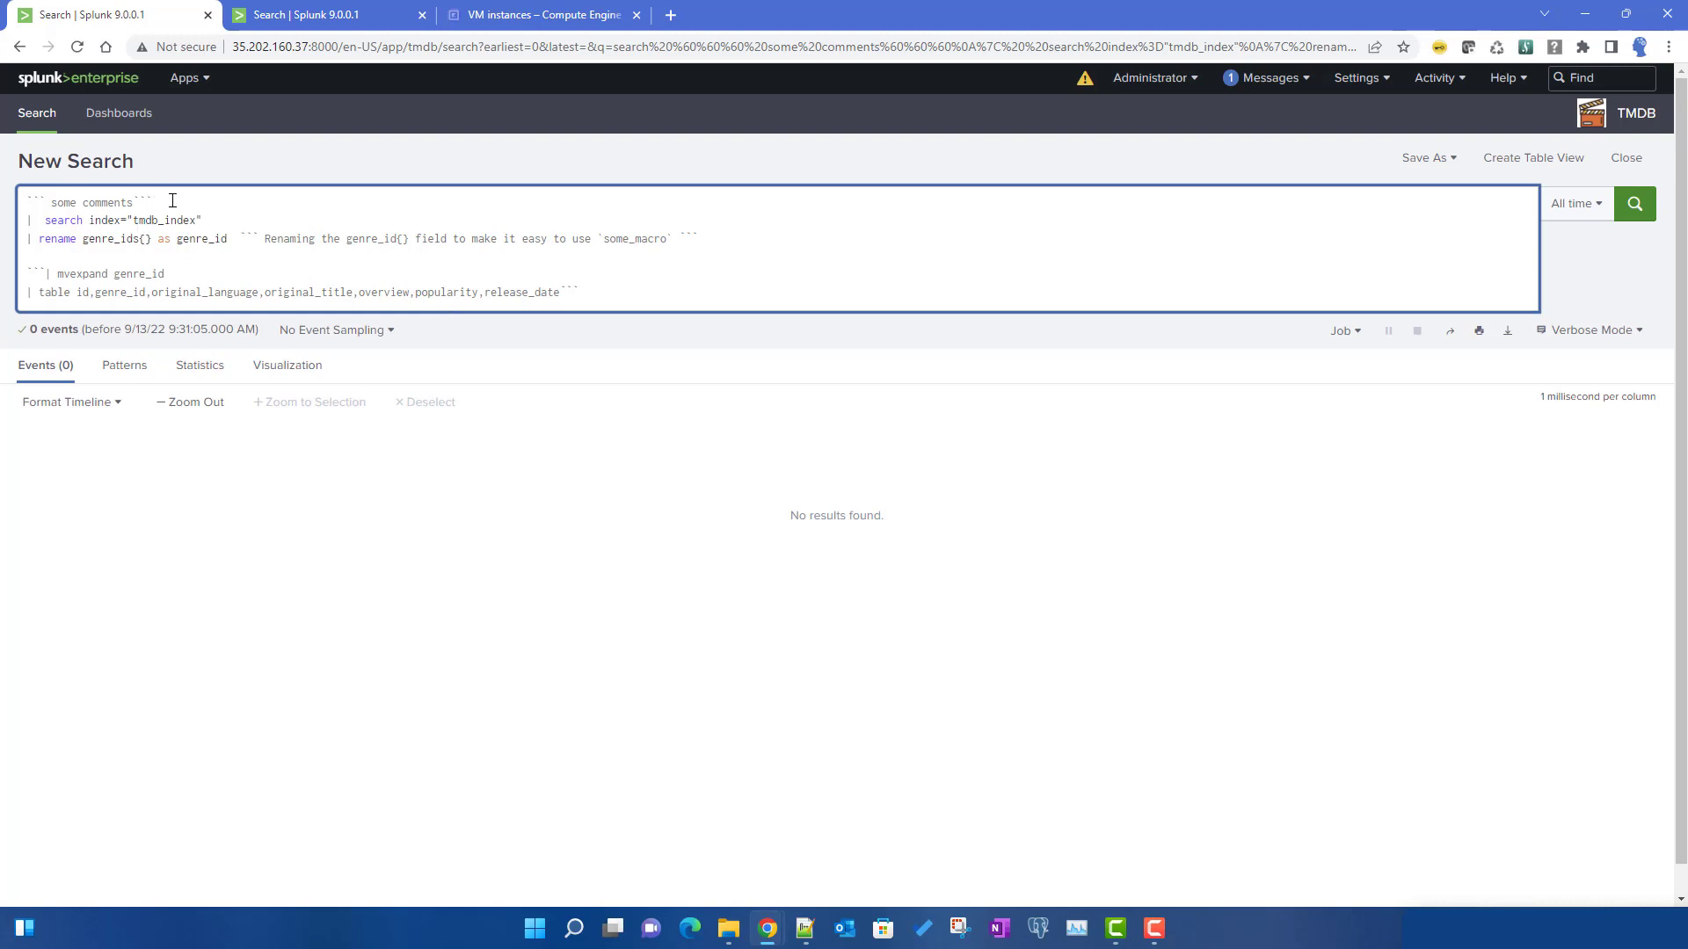
- Remove the opening comment and the explicit "| search" prefix so the query starts with index="tmdb_index", and run the search
{"action": "left_click_drag", "start_coordinate": [169, 202], "coordinate": [2, 191]}
{"action": "key", "text": "BackSpace"}
{"action": "key", "text": "Return"}
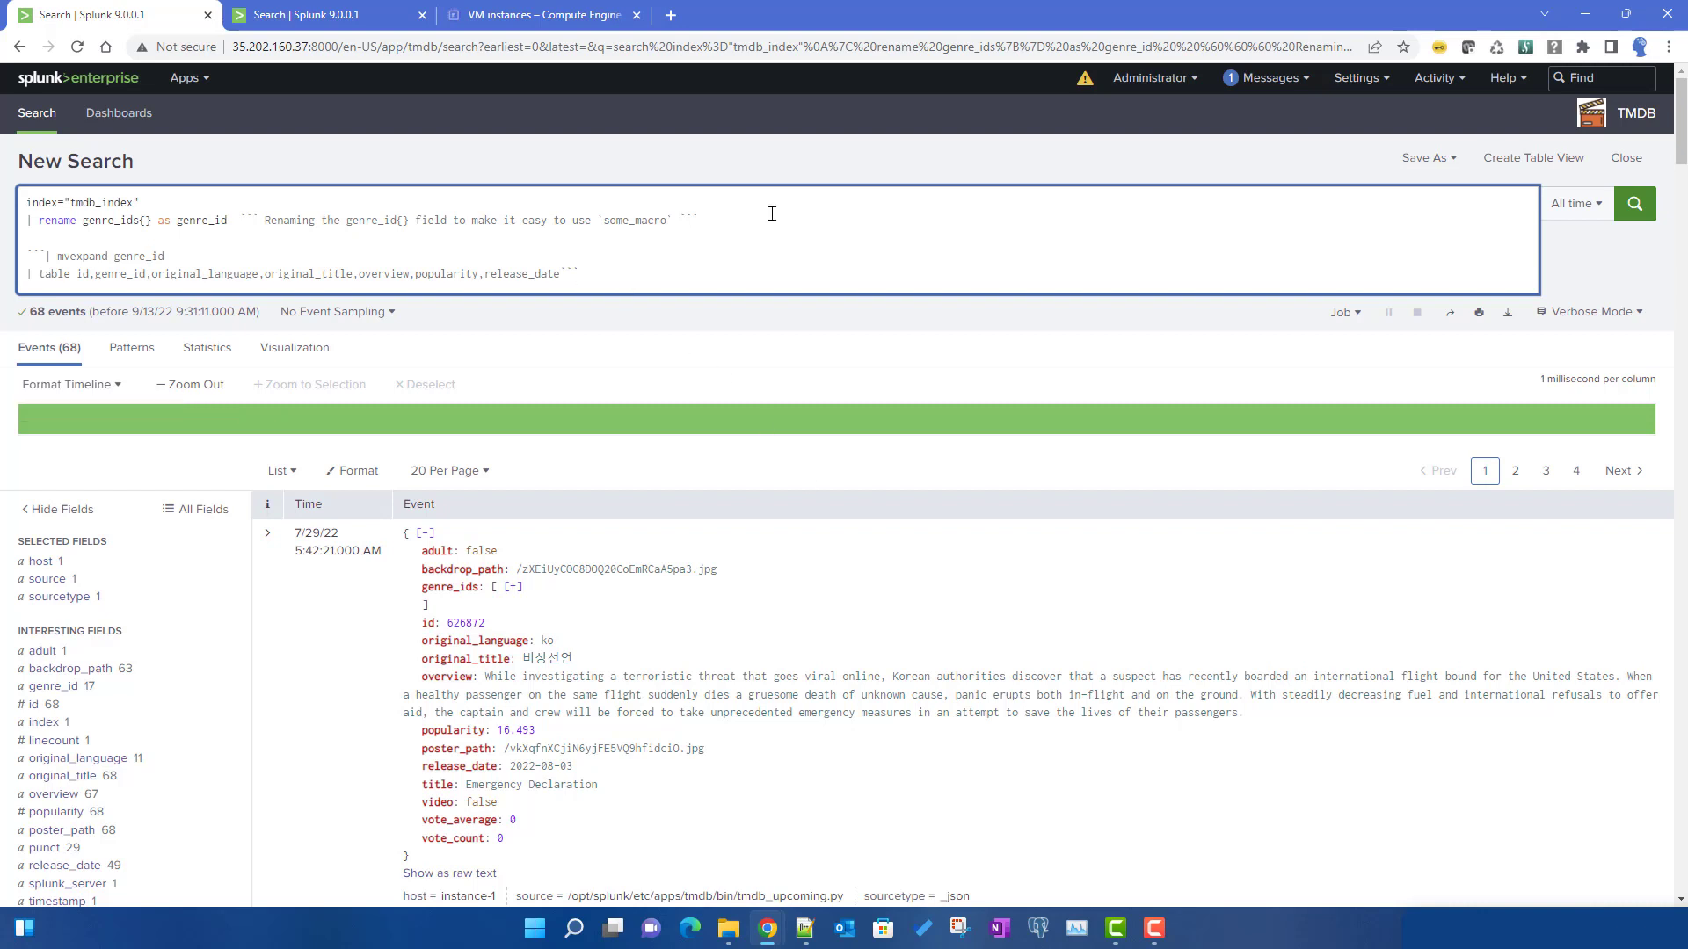
- Enclose the whole triple-backtick comment on the rename line in double quotes, run the search, and review the rename command against the outcome
{"action": "left_click", "coordinate": [235, 215]}
{"action": "type", "text": "\""}
{"action": "key", "text": "Up"}
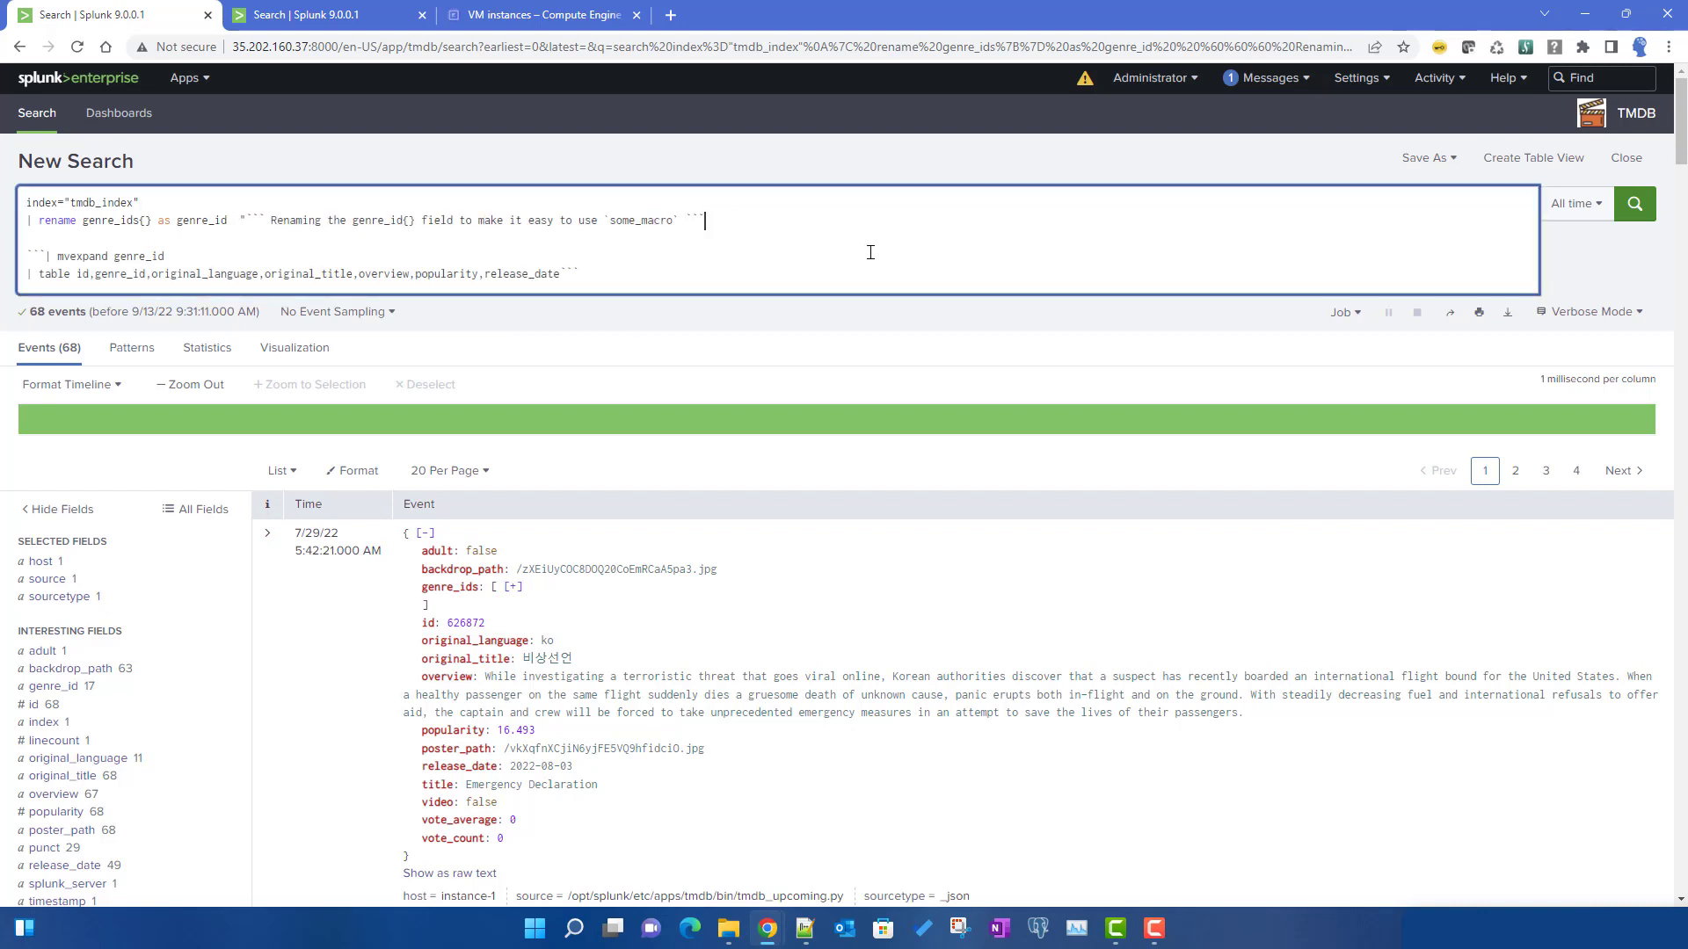
{"action": "type", "text": "\""}
{"action": "key", "text": "Return"}
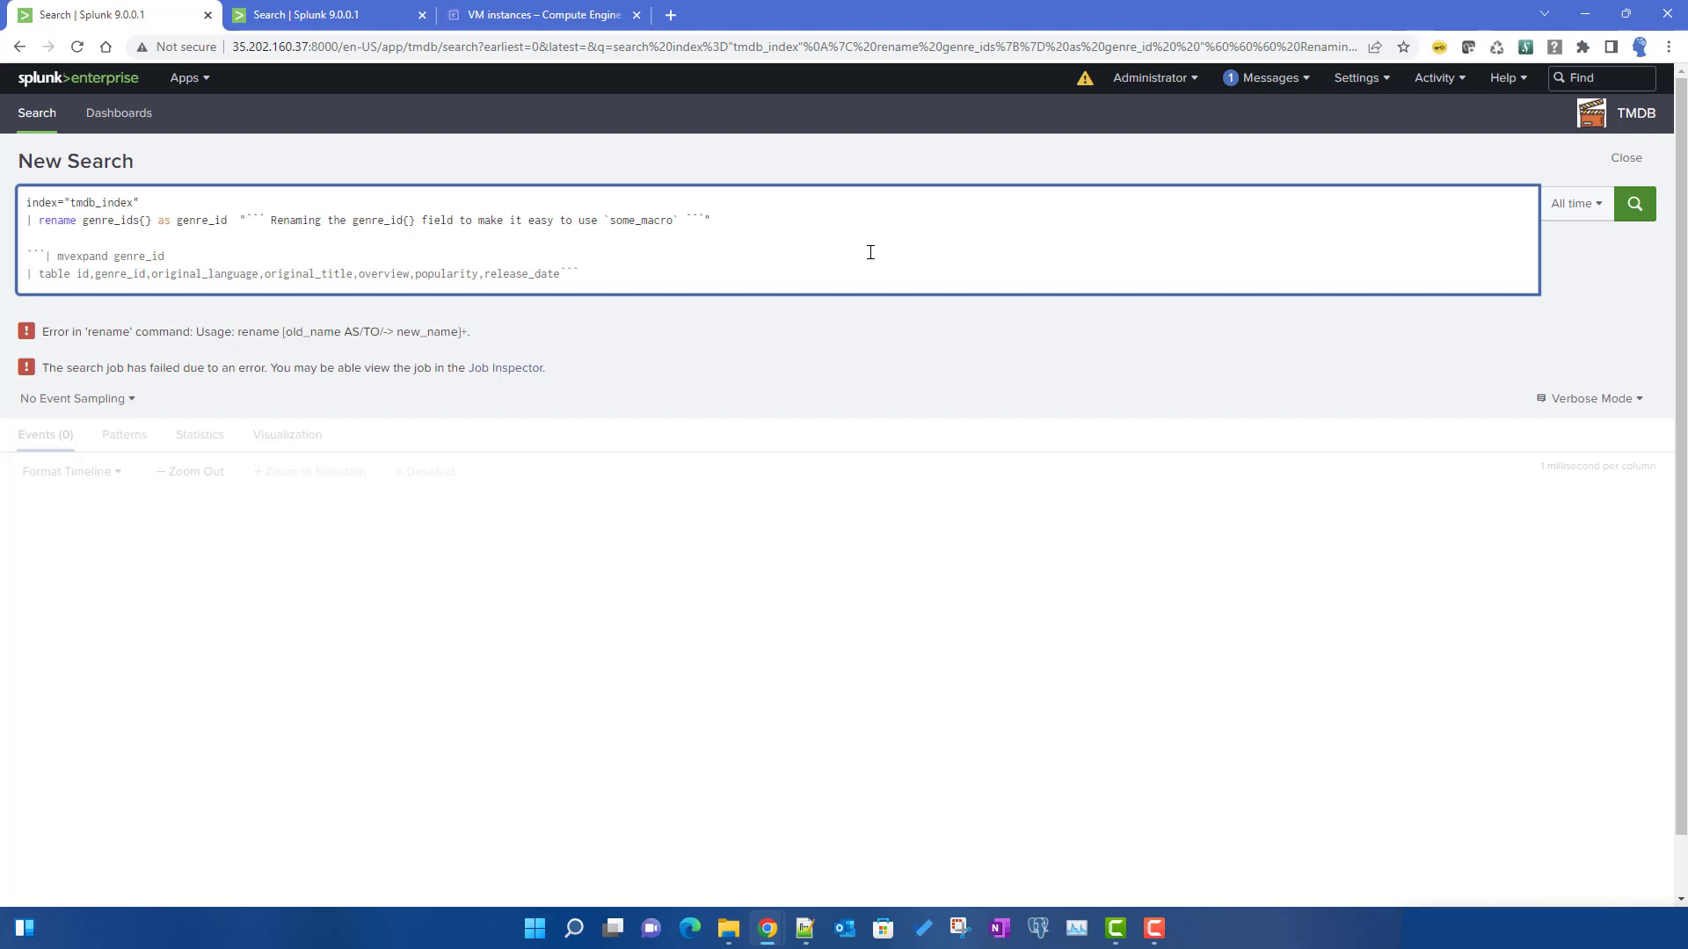
{"action": "double_click", "coordinate": [253, 331]}
{"action": "double_click", "coordinate": [57, 220]}
{"action": "left_click", "coordinate": [249, 221]}
{"action": "left_click", "coordinate": [730, 220]}
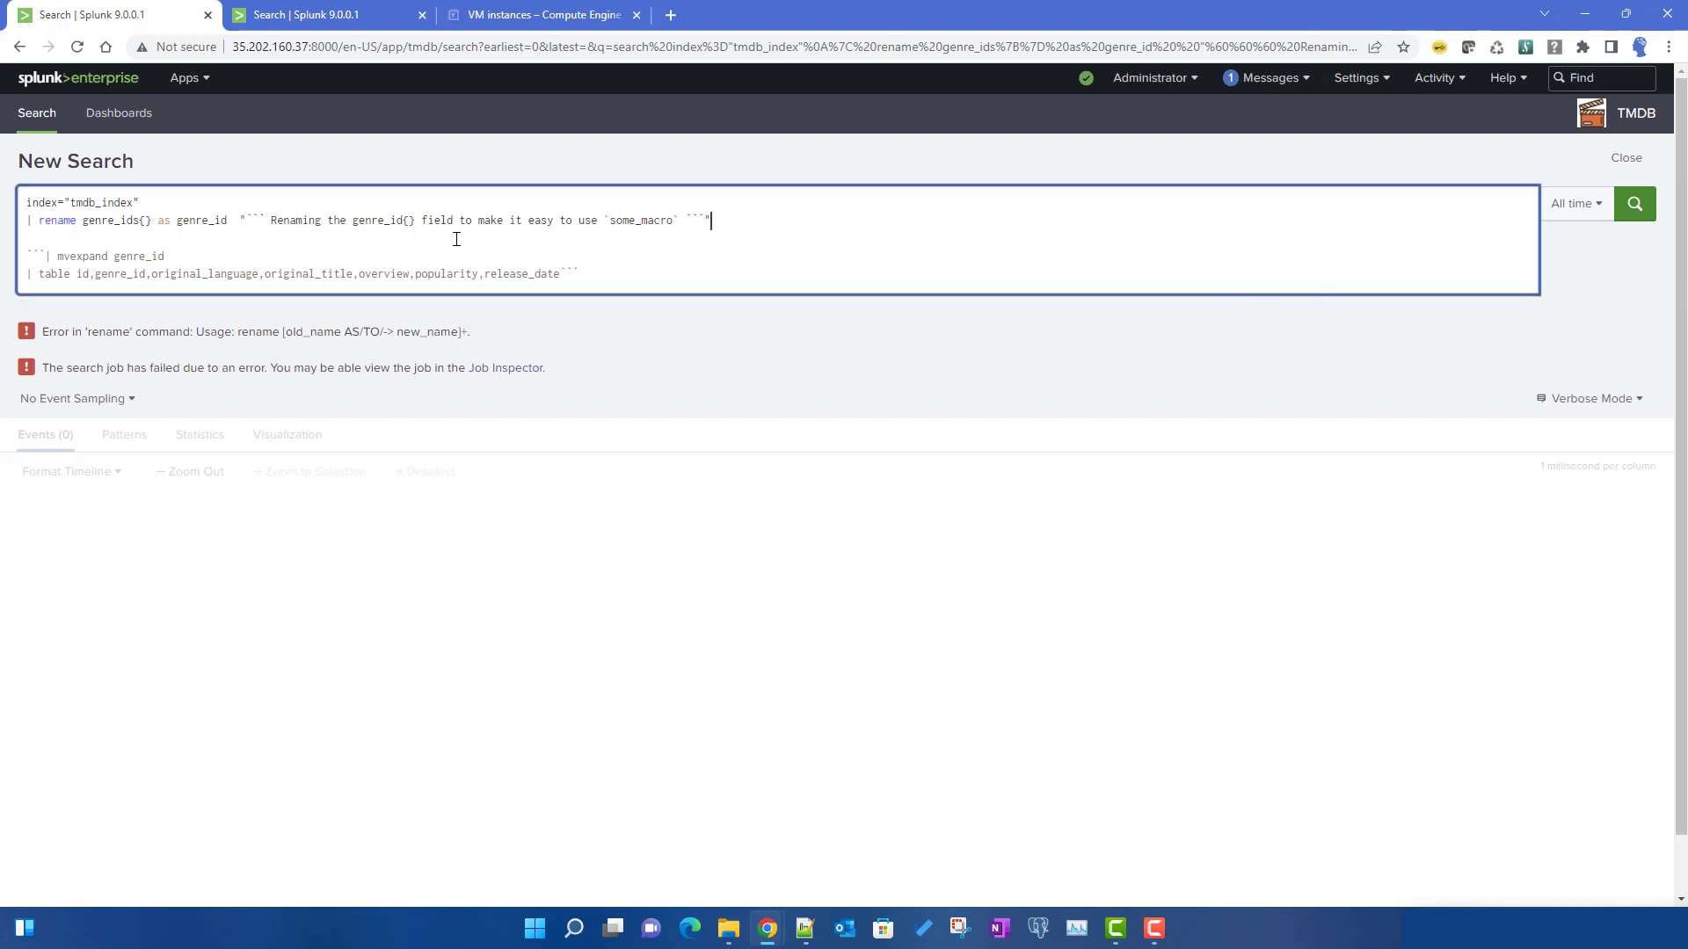